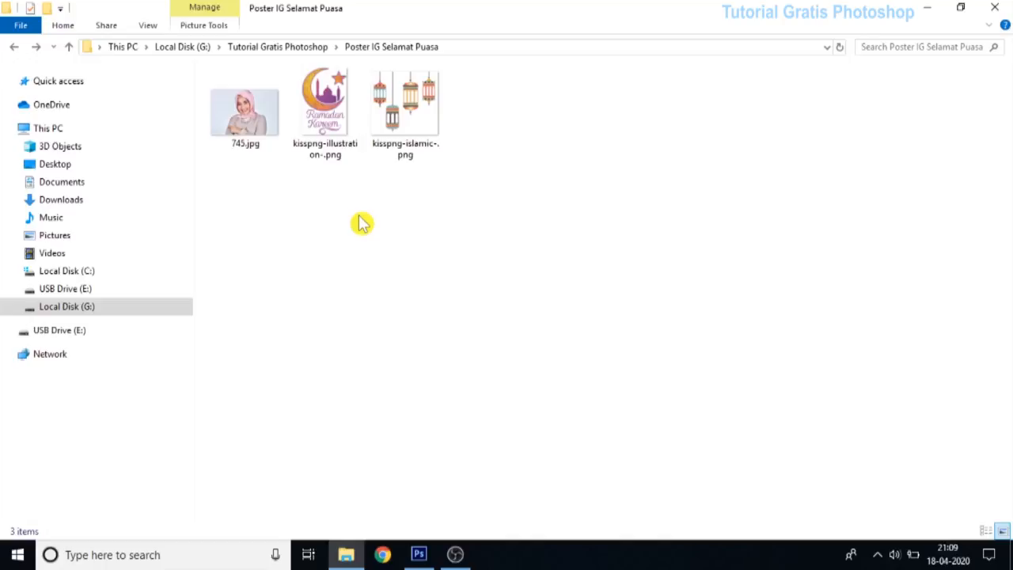
Open 745.jpg, kisspng-illustration-.png and kisspng-islamic-.png from the Poster IG Selamat Puasa folder in Photoshop
{"action": "left_click_drag", "start_coordinate": [547, 233], "coordinate": [194, 81]}
{"action": "left_click_drag", "start_coordinate": [246, 114], "coordinate": [373, 197]}
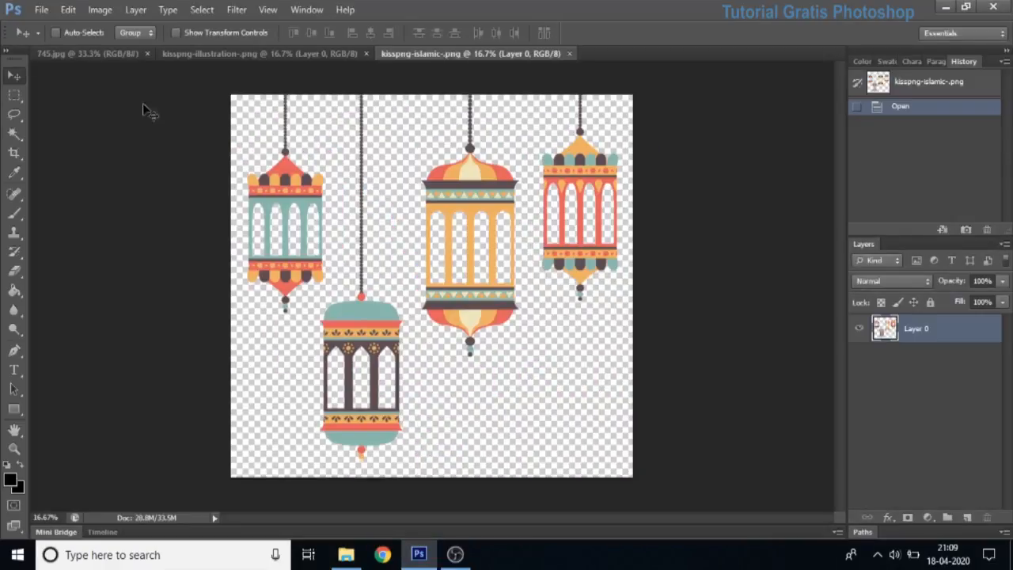
Create a new blank document 20 cm wide and 20 cm high at a resolution of 300 pixels/inch
{"action": "left_click", "coordinate": [41, 11]}
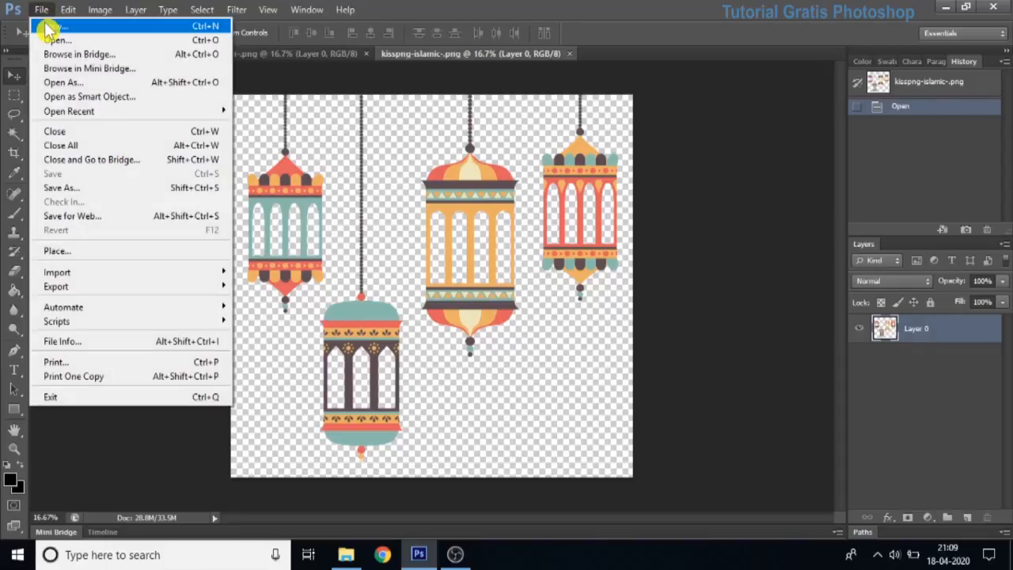
{"action": "left_click", "coordinate": [34, 24]}
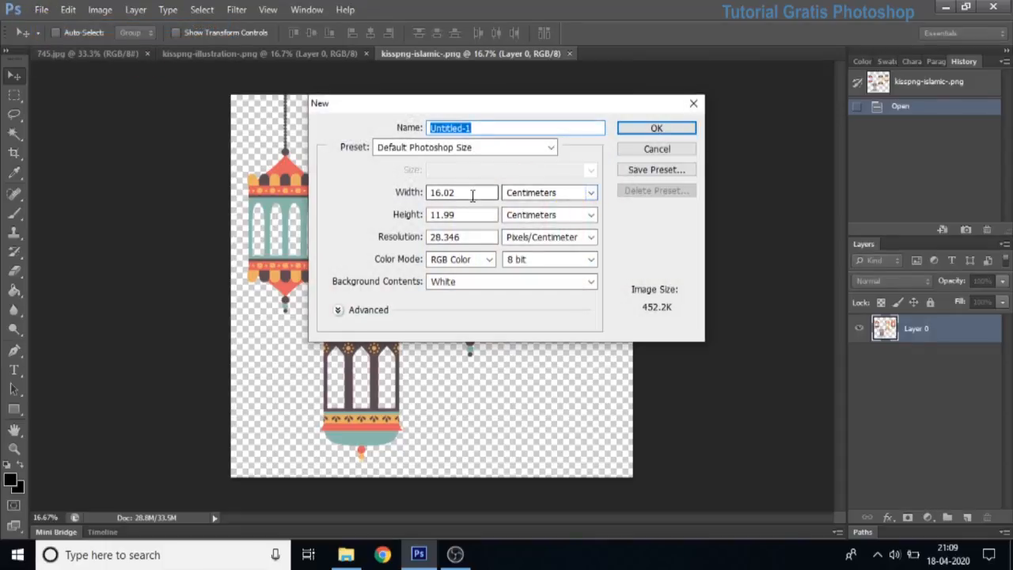
{"action": "left_click_drag", "start_coordinate": [475, 194], "coordinate": [411, 194]}
{"action": "type", "text": "20"}
{"action": "key", "text": "Tab"}
{"action": "type", "text": "29"}
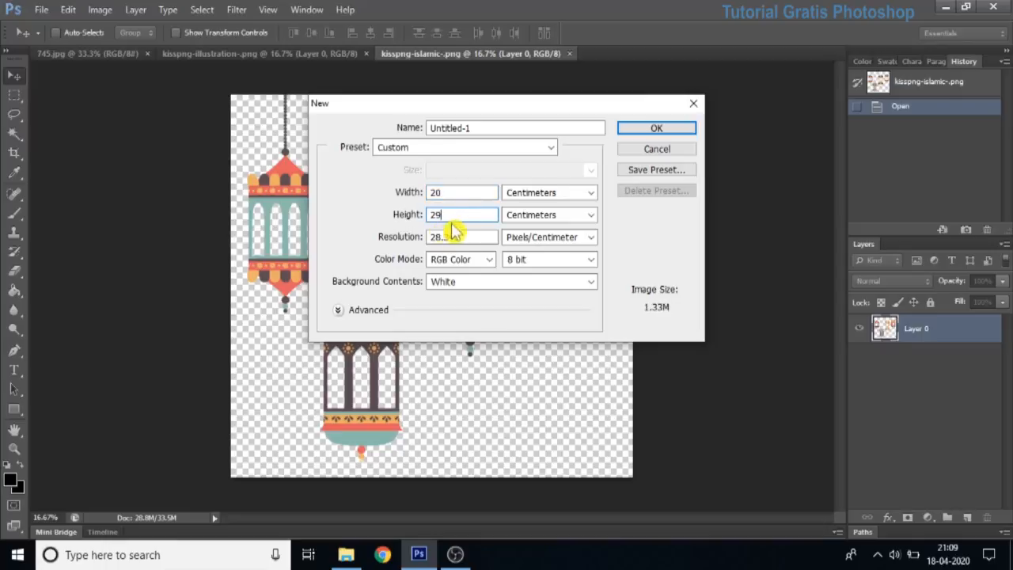
{"action": "type", "text": "20"}
{"action": "key", "text": "Tab"}
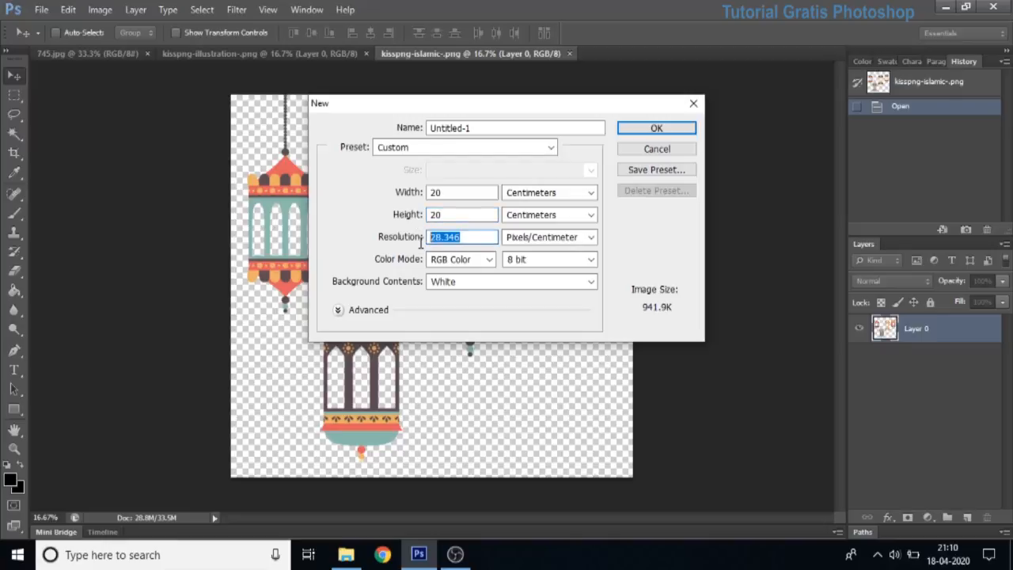
{"action": "type", "text": "300"}
{"action": "left_click", "coordinate": [572, 237]}
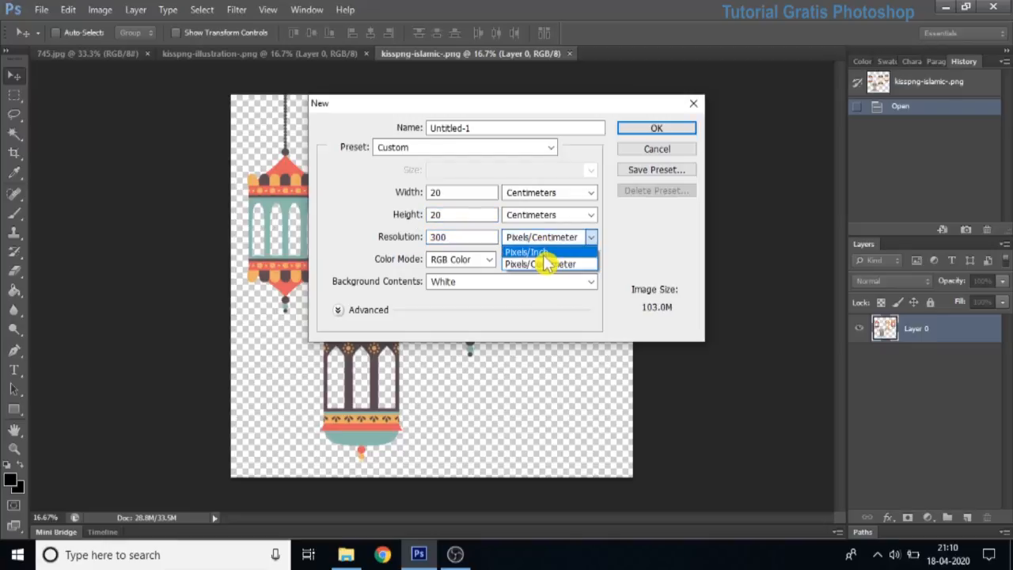
{"action": "left_click", "coordinate": [545, 250]}
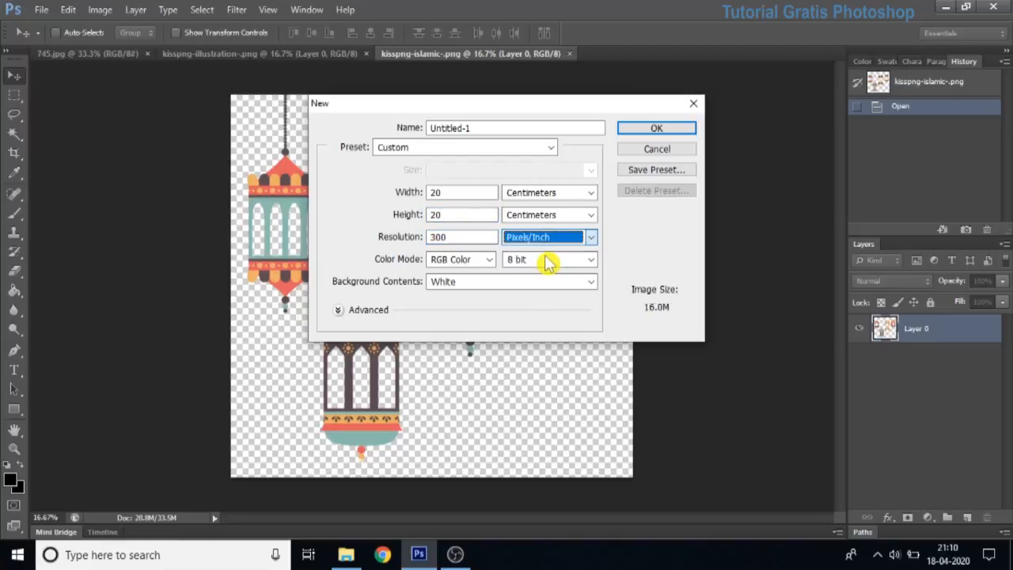
{"action": "left_click", "coordinate": [671, 130]}
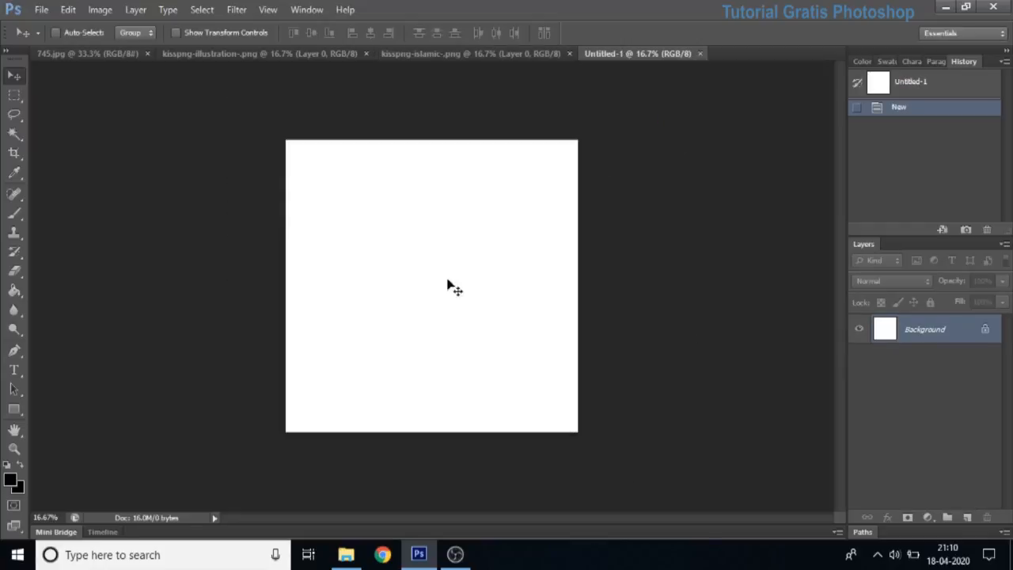
Set the foreground color to blue 2b37aa and fill the Background layer with the Paint Bucket
{"action": "left_click", "coordinate": [12, 481]}
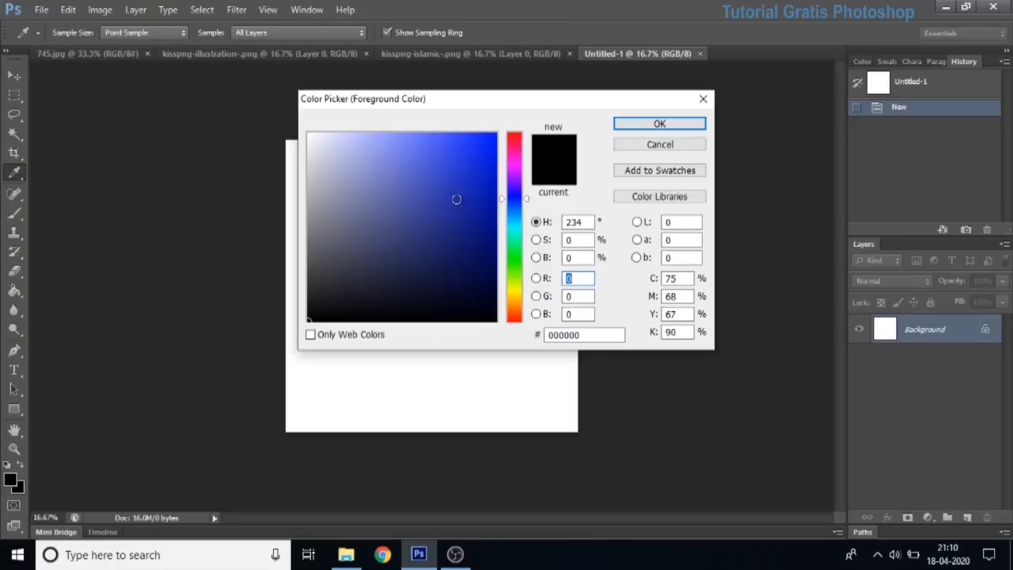
{"action": "left_click", "coordinate": [449, 195]}
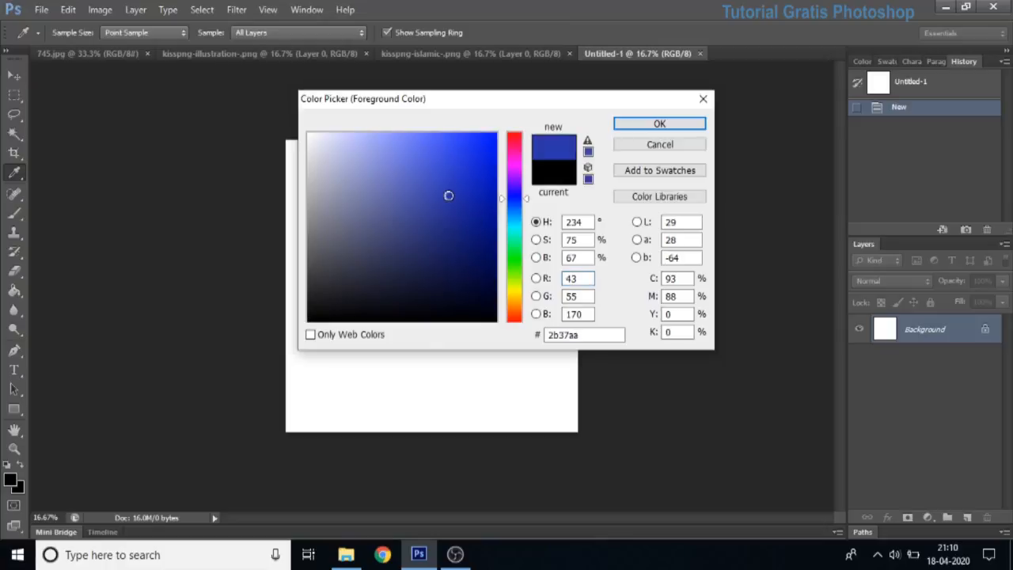
{"action": "left_click", "coordinate": [630, 130]}
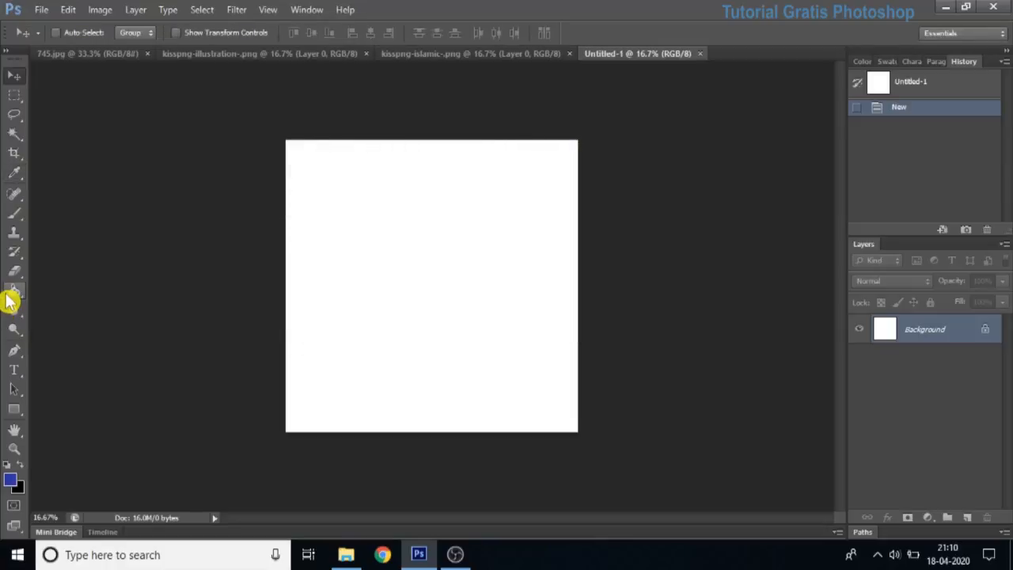
{"action": "left_click", "coordinate": [9, 295]}
{"action": "right_click", "coordinate": [10, 299]}
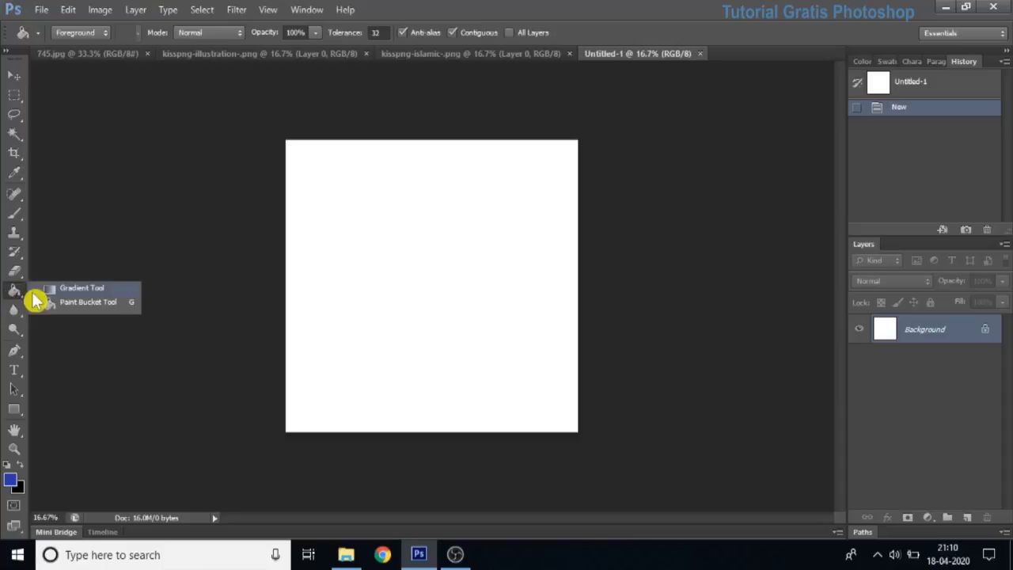
{"action": "left_click", "coordinate": [76, 308]}
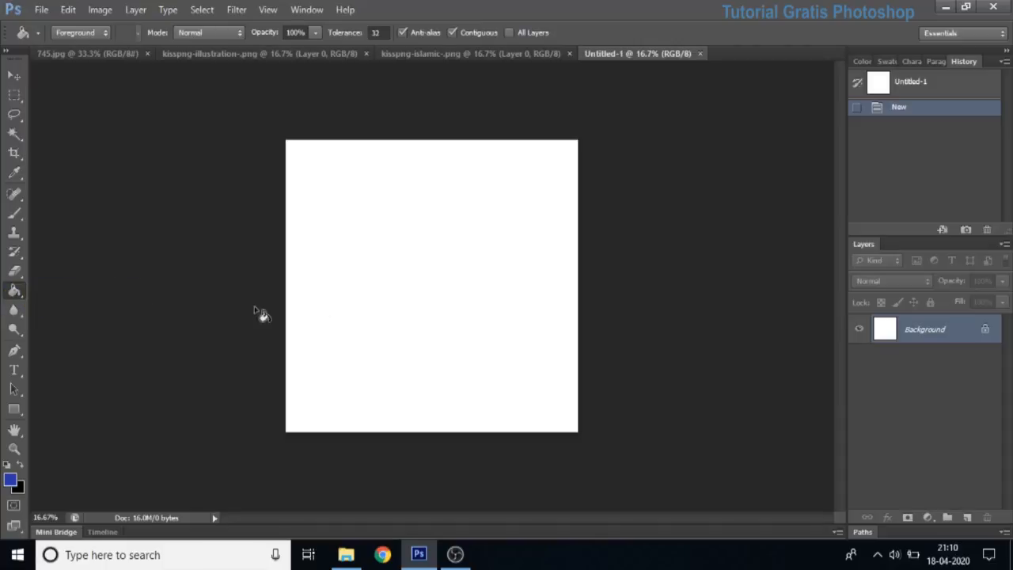
{"action": "left_click", "coordinate": [443, 245]}
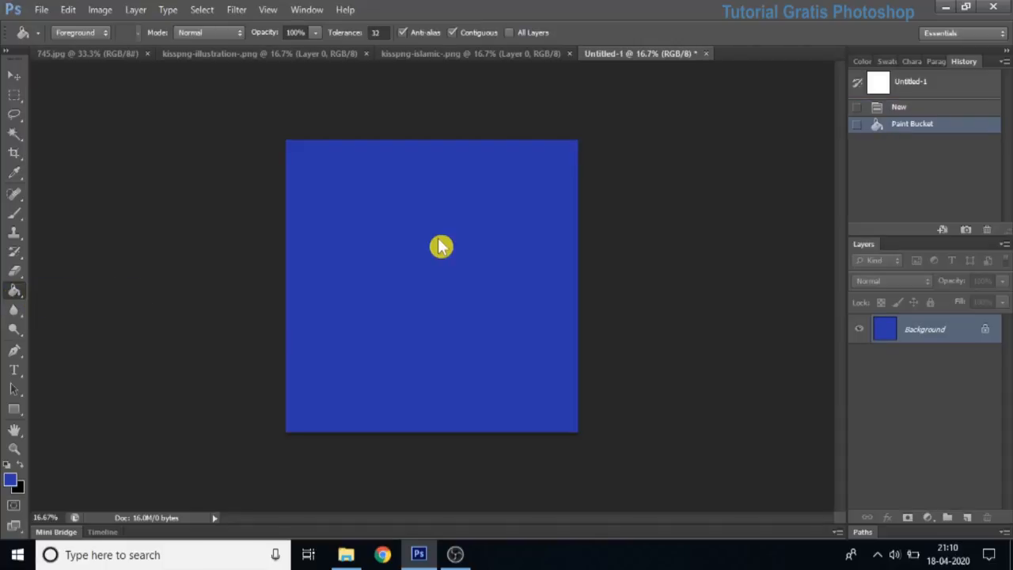
Lasso the canvas area above a curve falling from the upper left edge to the lower right edge, and feather the selection
{"action": "right_click", "coordinate": [14, 113]}
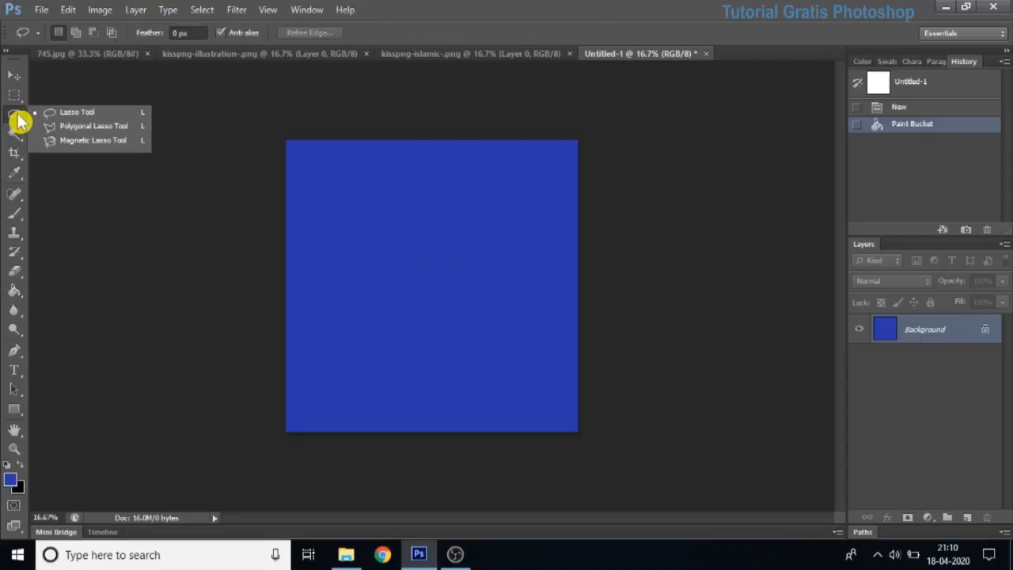
{"action": "left_click", "coordinate": [87, 115]}
{"action": "mouse_move", "coordinate": [277, 210]}
{"action": "left_mouse_down"}
{"action": "mouse_move", "coordinate": [435, 241]}
{"action": "mouse_move", "coordinate": [503, 280]}
{"action": "mouse_move", "coordinate": [585, 421]}
{"action": "mouse_move", "coordinate": [751, 435]}
{"action": "mouse_move", "coordinate": [725, 153]}
{"action": "mouse_move", "coordinate": [573, 11]}
{"action": "mouse_move", "coordinate": [357, 15]}
{"action": "mouse_move", "coordinate": [275, 60]}
{"action": "mouse_move", "coordinate": [244, 146]}
{"action": "mouse_move", "coordinate": [251, 188]}
{"action": "mouse_move", "coordinate": [290, 228]}
{"action": "left_mouse_up"}
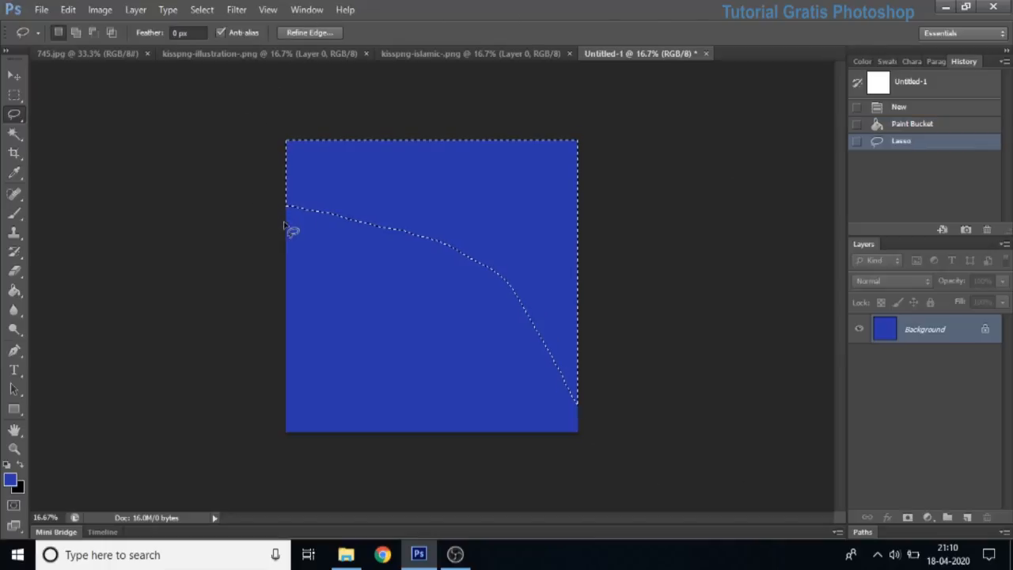
{"action": "right_click", "coordinate": [356, 188]}
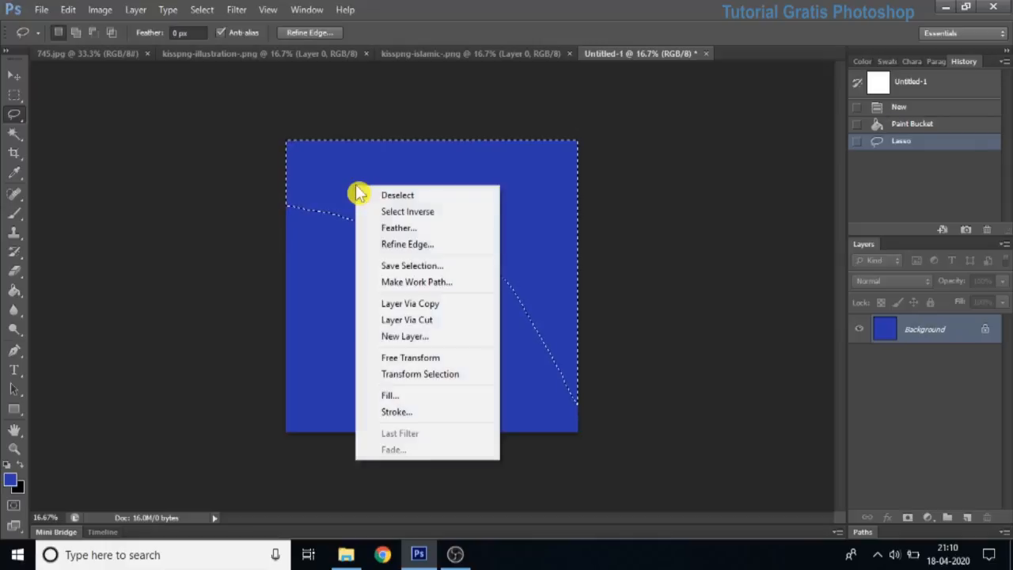
{"action": "left_click", "coordinate": [395, 228]}
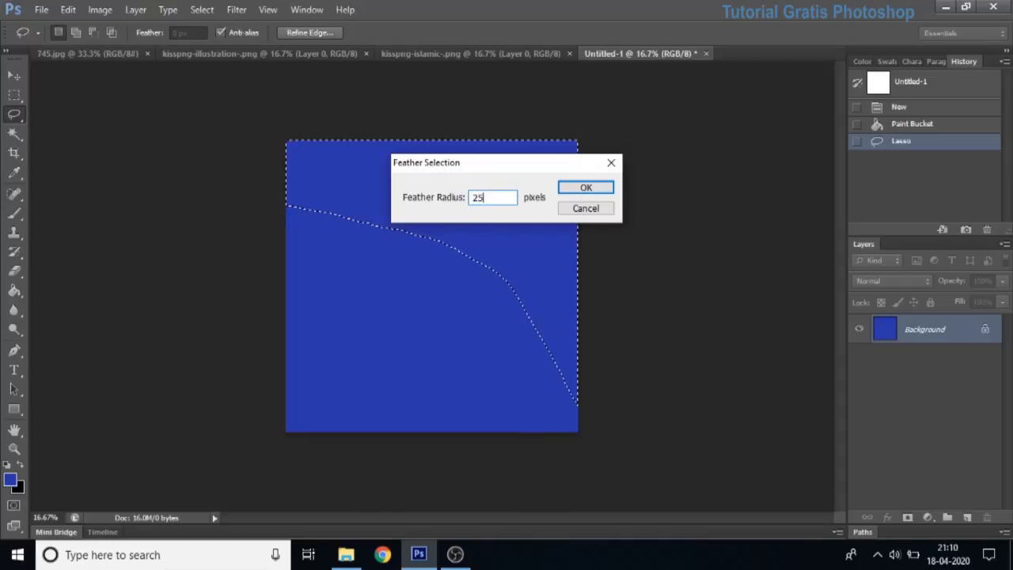
{"action": "left_click", "coordinate": [585, 190]}
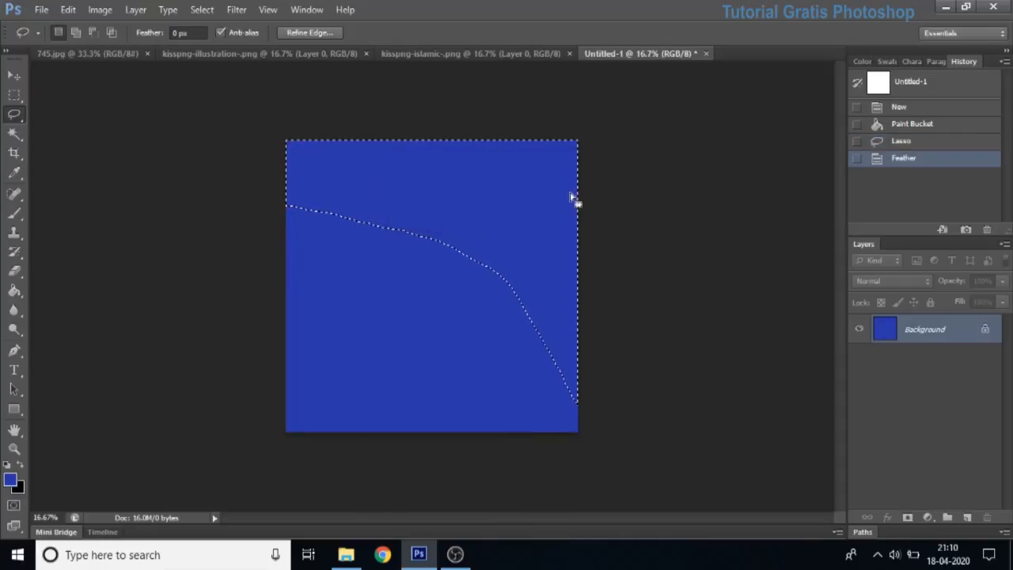
Fill the feathered selection with black 000000 on a new layer, and deselect it
{"action": "left_click", "coordinate": [967, 517]}
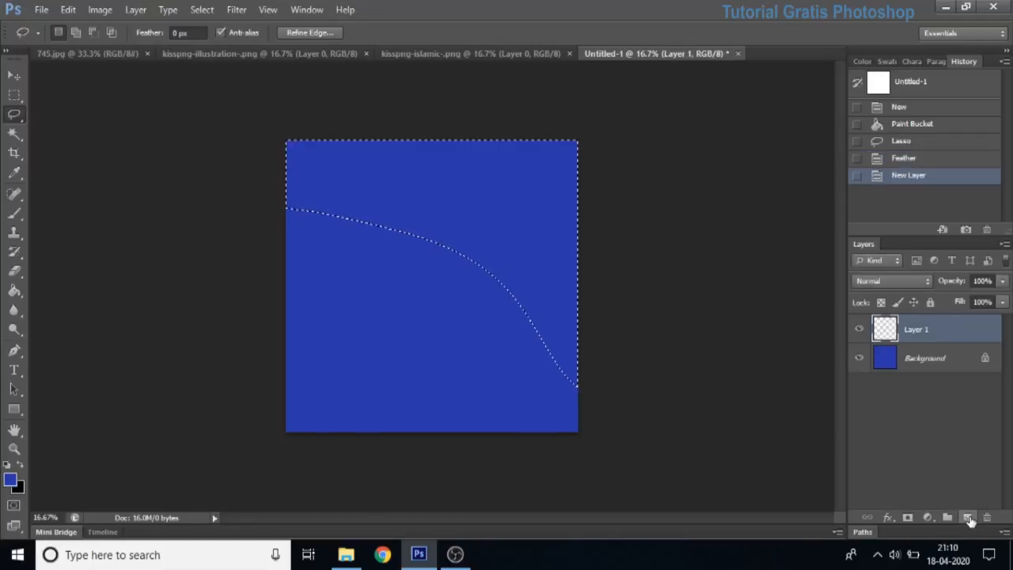
{"action": "left_click", "coordinate": [12, 298]}
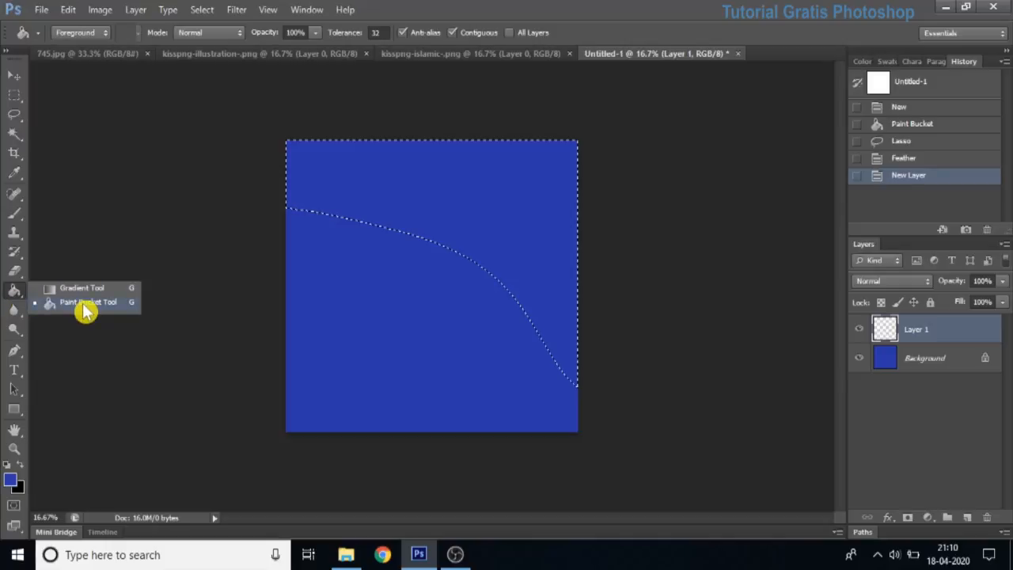
{"action": "left_click", "coordinate": [86, 310]}
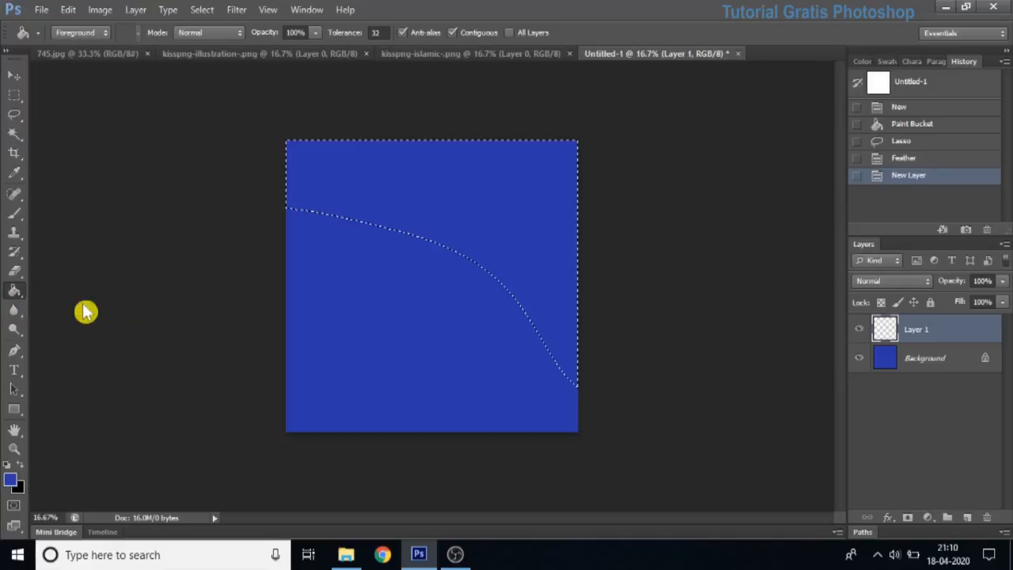
{"action": "left_click", "coordinate": [11, 482]}
{"action": "left_click_drag", "start_coordinate": [438, 258], "coordinate": [235, 367]}
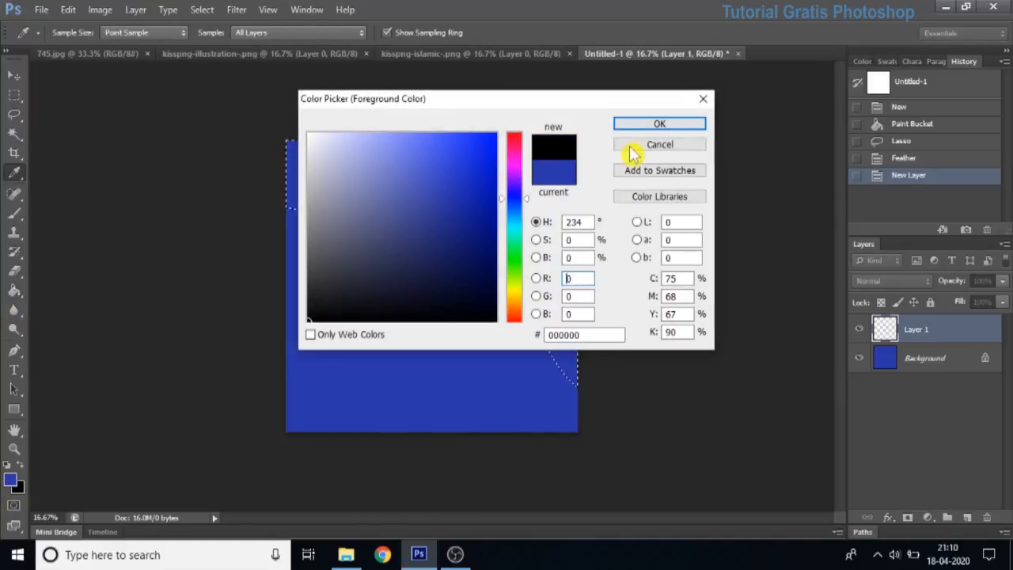
{"action": "left_click", "coordinate": [641, 124]}
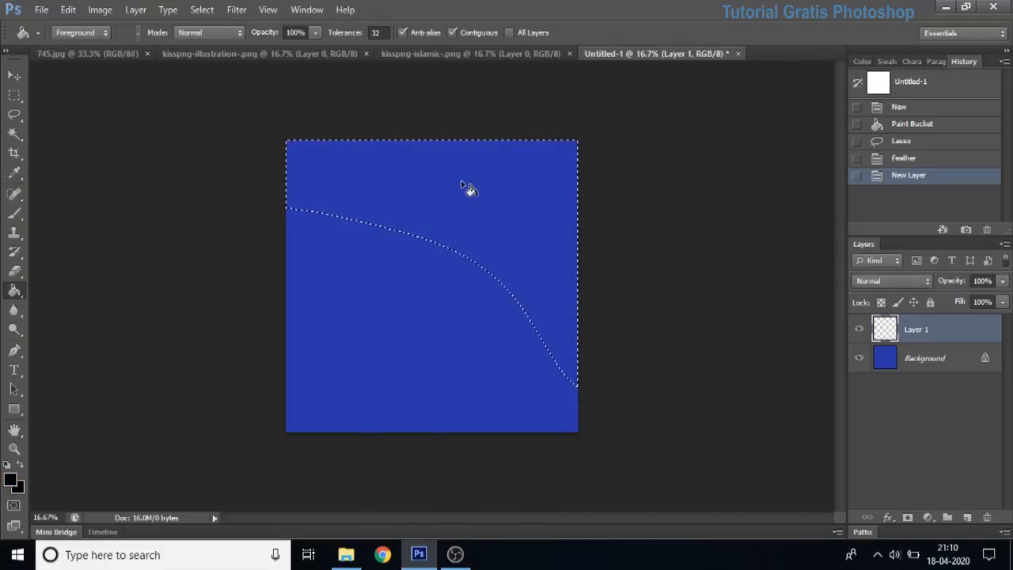
{"action": "left_click", "coordinate": [461, 181]}
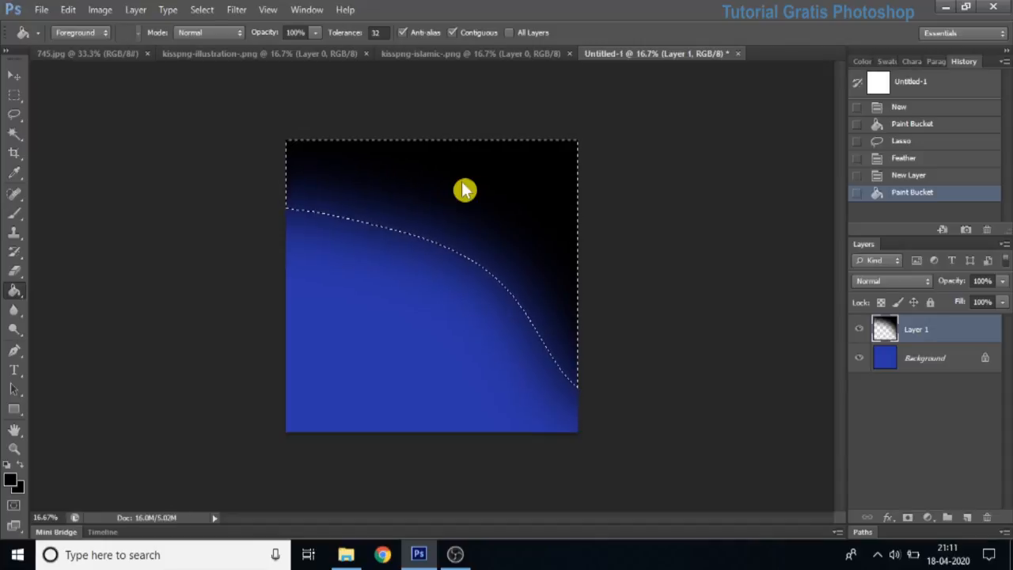
{"action": "key", "text": "ctrl+d"}
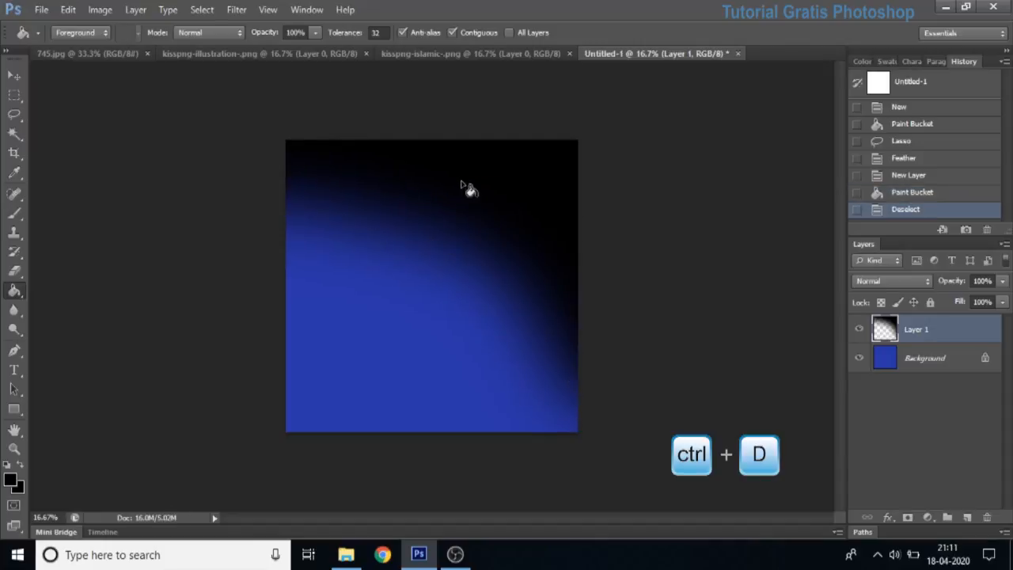
Set the opacity of the black shading layer to 50%
{"action": "left_click", "coordinate": [1002, 283]}
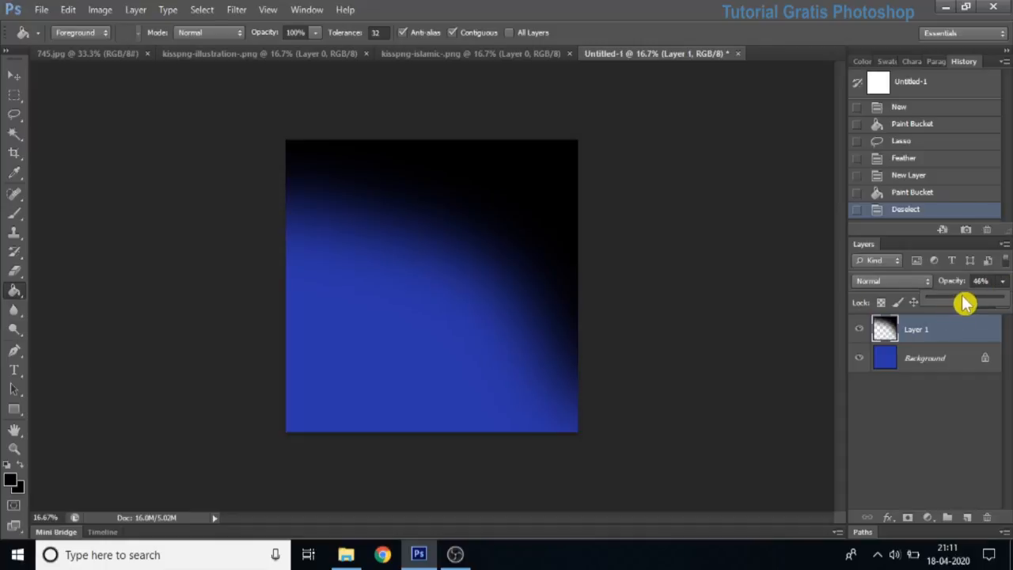
{"action": "left_click_drag", "start_coordinate": [962, 297], "coordinate": [966, 281]}
{"action": "type", "text": "50"}
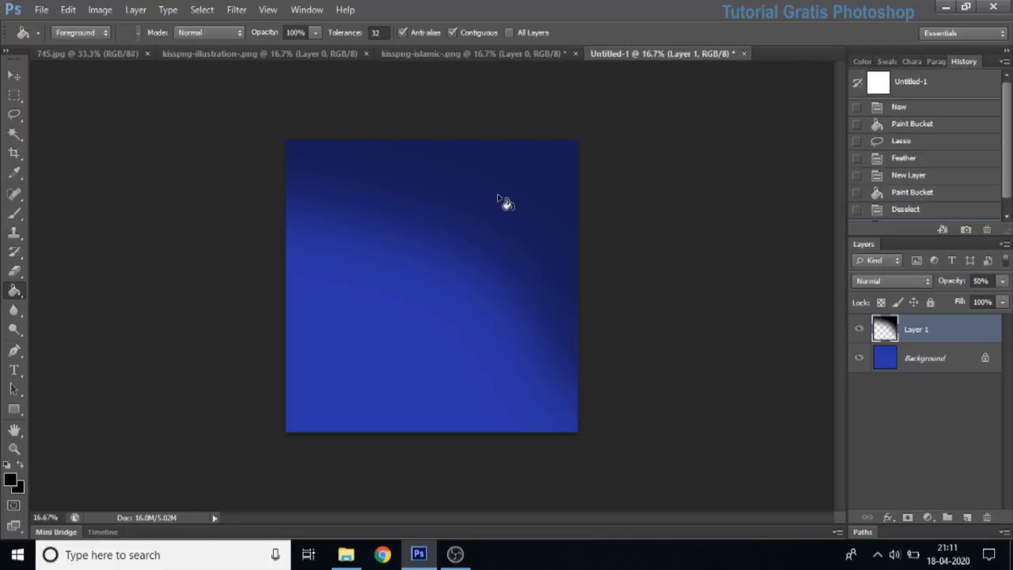
Copy the lantern artwork from kisspng-islamic-.png into the Untitled-1 poster as a new layer with the Move tool
{"action": "left_click", "coordinate": [471, 55]}
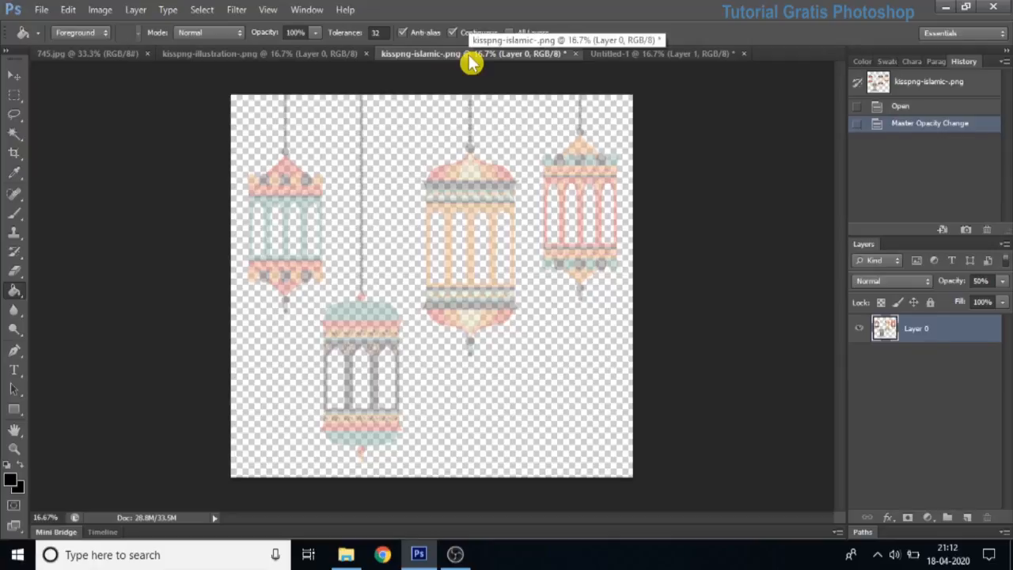
{"action": "left_click", "coordinate": [13, 76]}
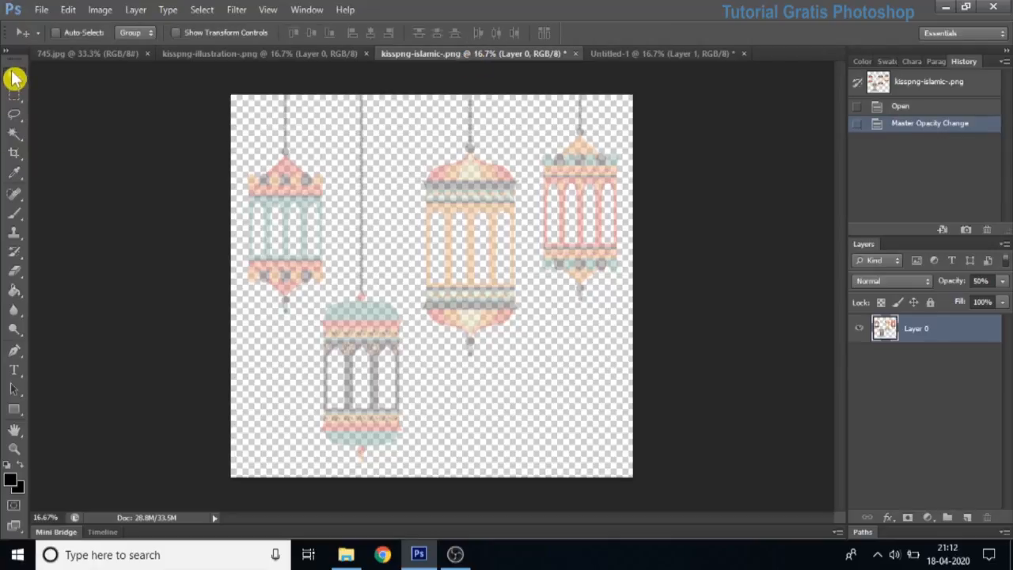
{"action": "mouse_move", "coordinate": [499, 187]}
{"action": "left_mouse_down"}
{"action": "mouse_move", "coordinate": [622, 54]}
{"action": "mouse_move", "coordinate": [497, 200]}
{"action": "left_mouse_up"}
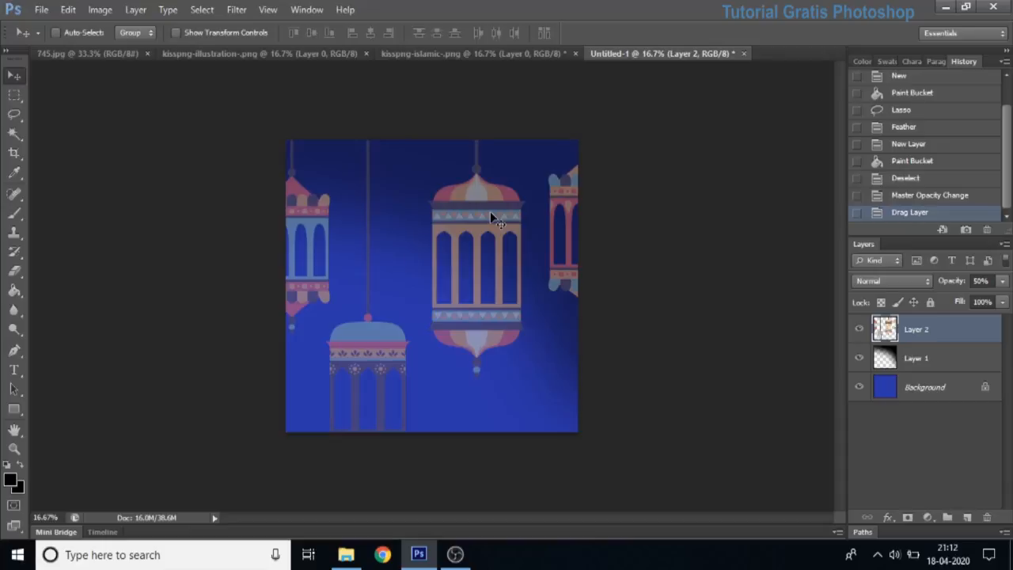
Scale the lanterns down proportionally and place them in the poster's upper right corner, hanging from the top edge
{"action": "key", "text": "ctrl+t"}
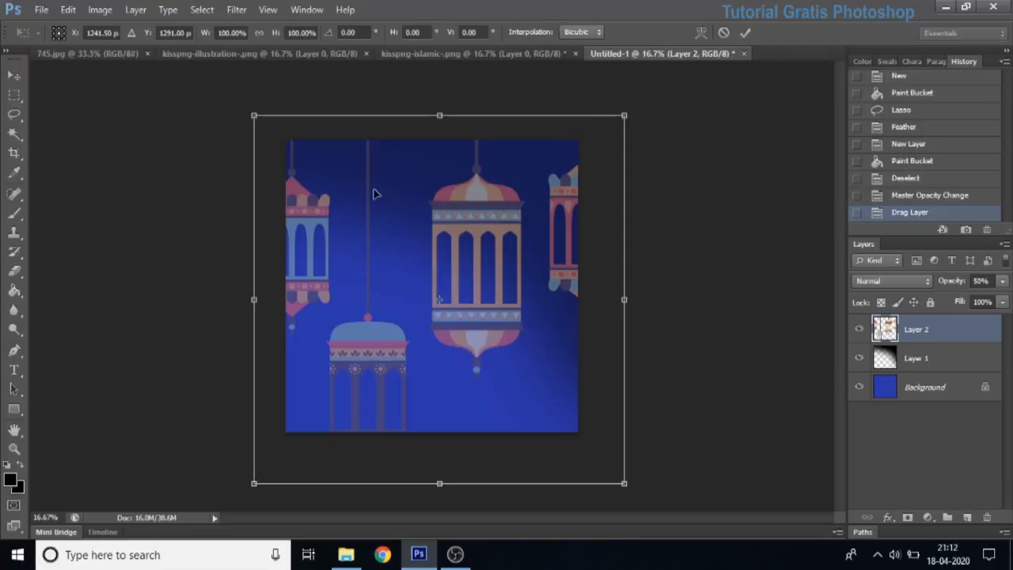
{"action": "key", "text": "shift+alt"}
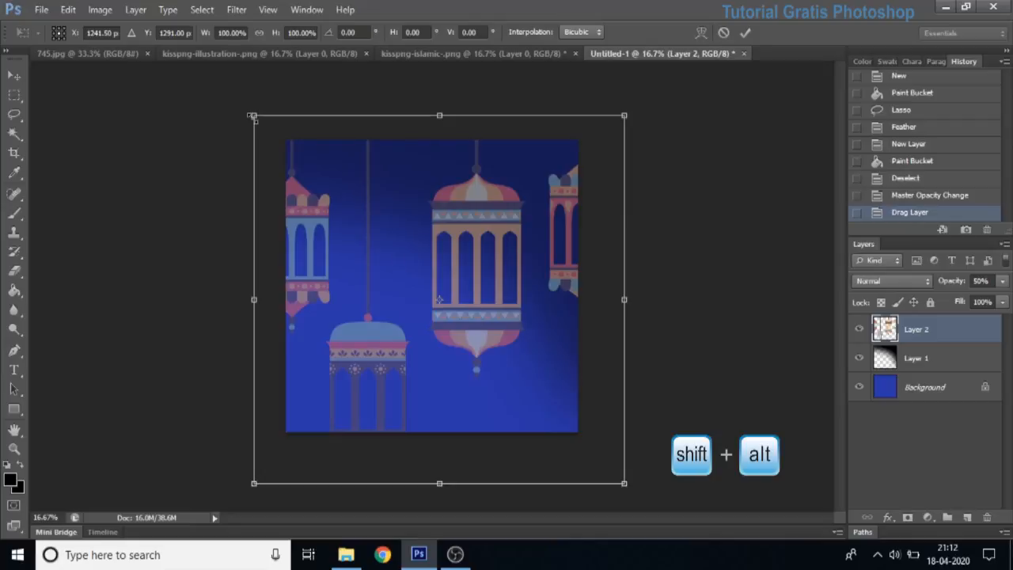
{"action": "left_click_drag", "start_coordinate": [256, 118], "coordinate": [343, 214]}
{"action": "left_click_drag", "start_coordinate": [475, 268], "coordinate": [520, 196]}
{"action": "key", "text": "Return"}
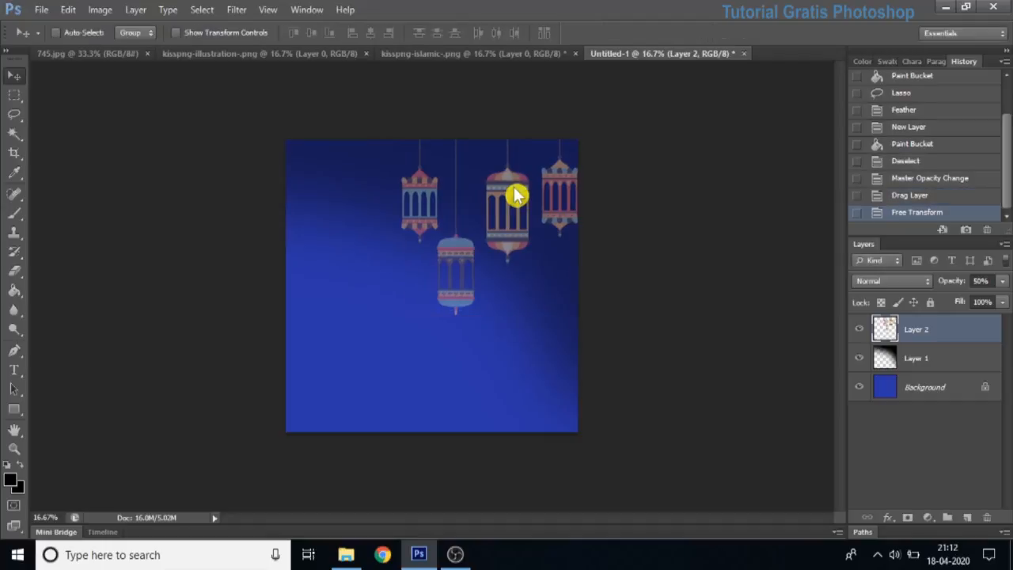
Flip the lantern layer horizontally
{"action": "left_click", "coordinate": [77, 11]}
{"action": "mouse_move", "coordinate": [129, 287]}
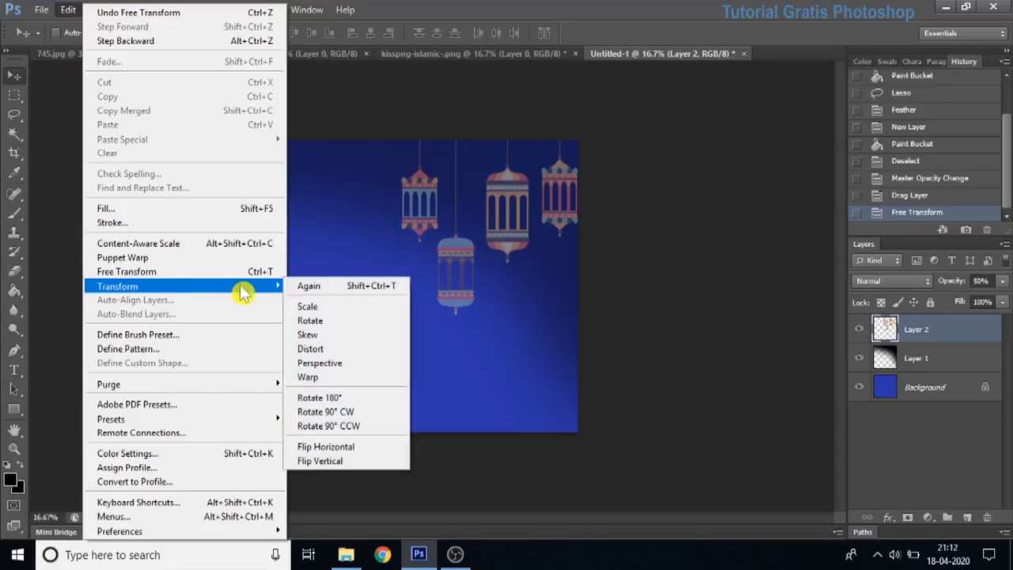
{"action": "left_click", "coordinate": [381, 448]}
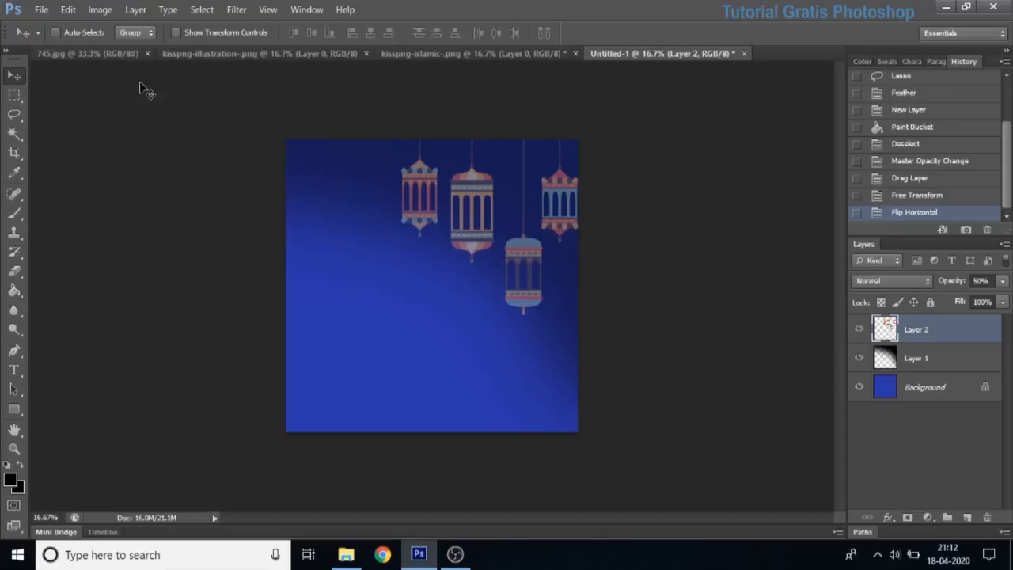
In 745.jpg, start a Pen tool path at the photo's bottom edge and trace the woman's left-hand sleeve outline up to the scarf
{"action": "left_click", "coordinate": [111, 62]}
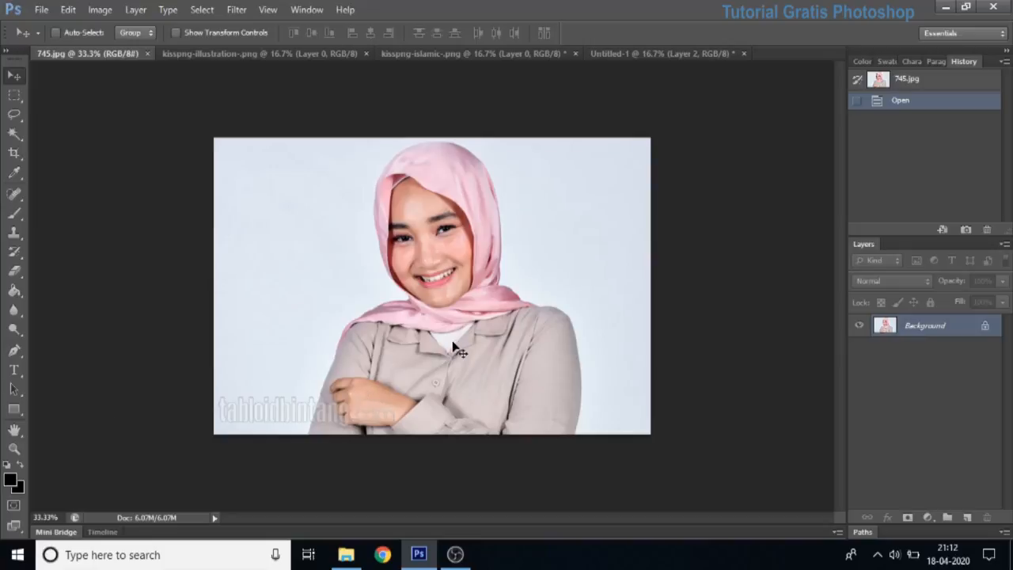
{"action": "left_click_drag", "start_coordinate": [17, 358], "coordinate": [68, 348]}
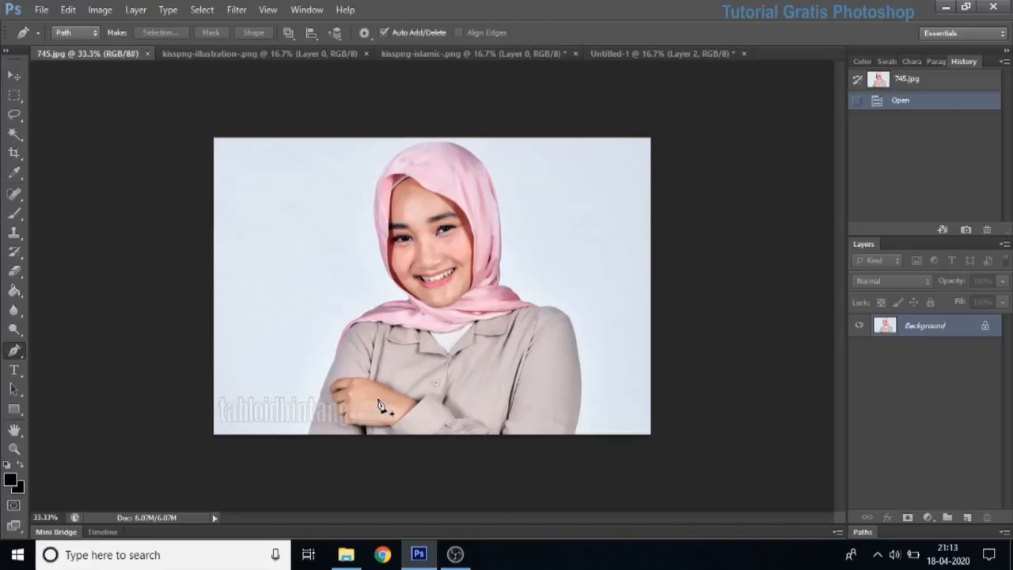
{"action": "left_click", "coordinate": [14, 449]}
{"action": "left_click", "coordinate": [326, 432]}
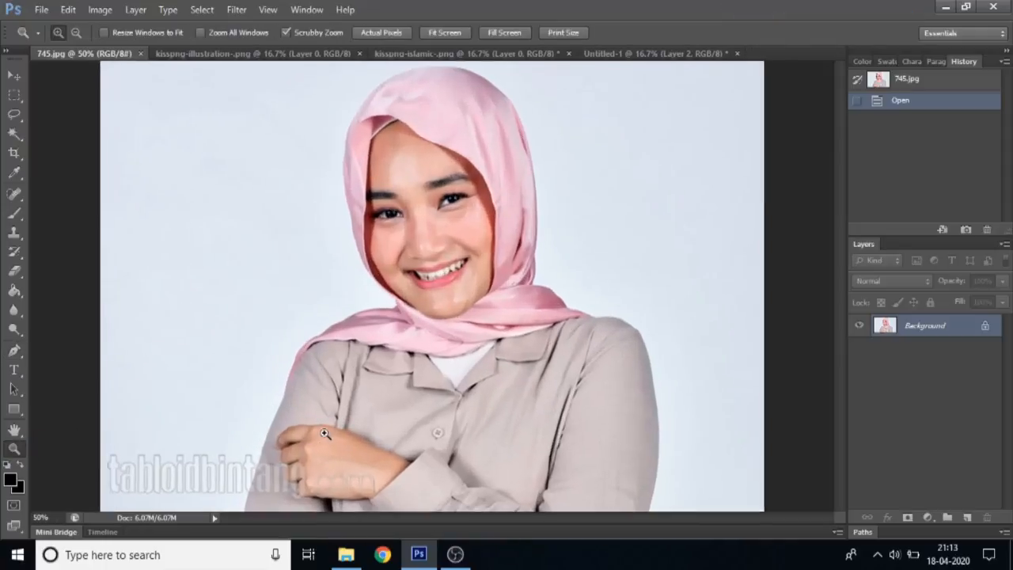
{"action": "left_click", "coordinate": [322, 435]}
{"action": "left_click", "coordinate": [287, 448]}
{"action": "left_click", "coordinate": [285, 450]}
{"action": "left_click_drag", "start_coordinate": [276, 454], "coordinate": [403, 149]}
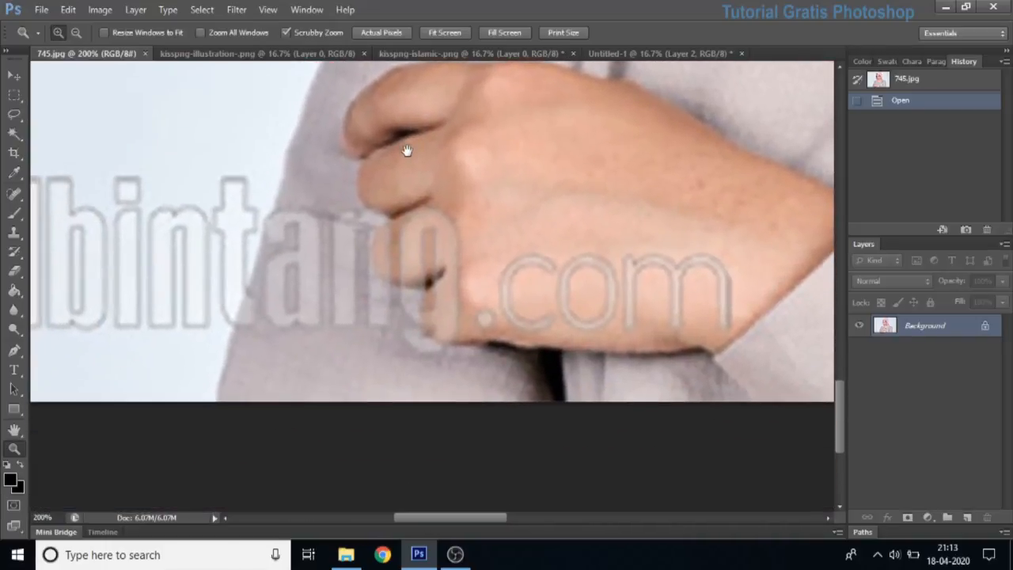
{"action": "left_click", "coordinate": [14, 351]}
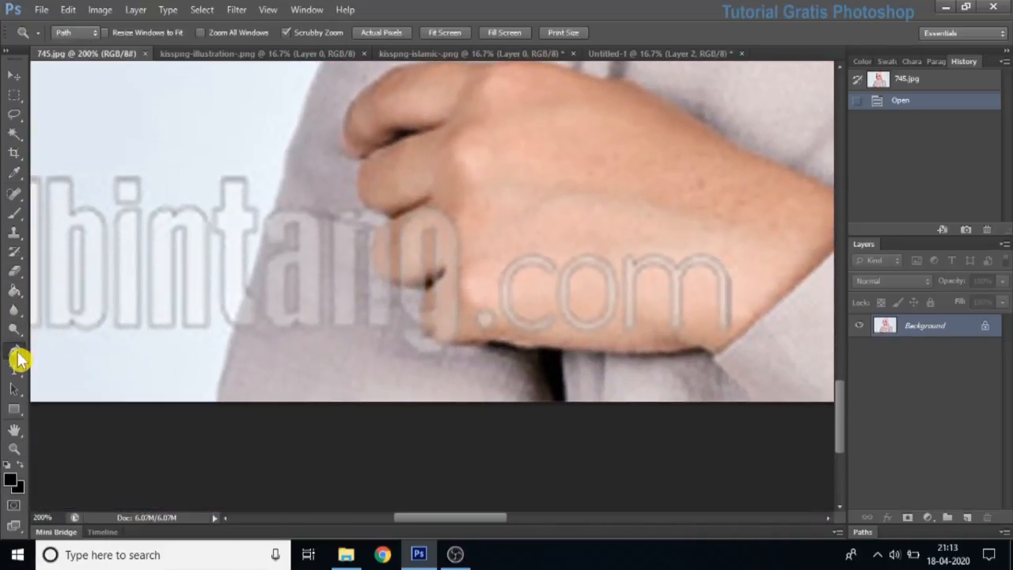
{"action": "left_click", "coordinate": [219, 405]}
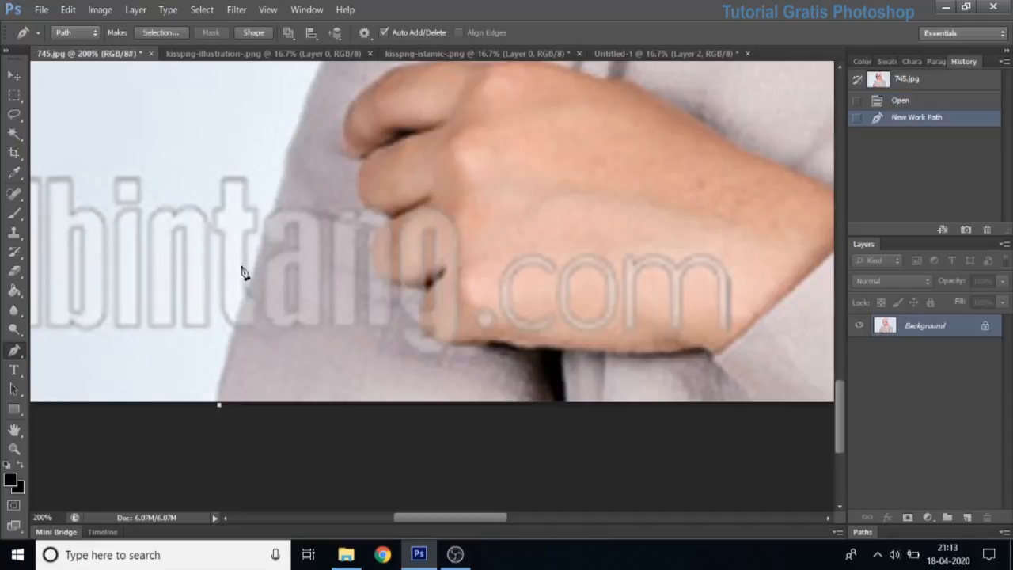
{"action": "left_click_drag", "start_coordinate": [265, 248], "coordinate": [279, 198]}
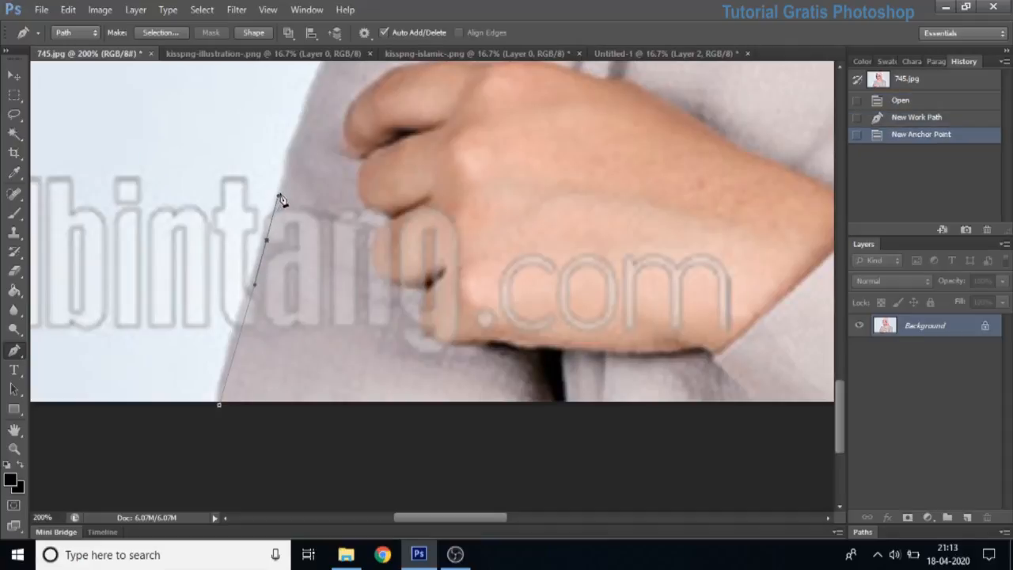
{"action": "left_click_drag", "start_coordinate": [324, 174], "coordinate": [273, 344]}
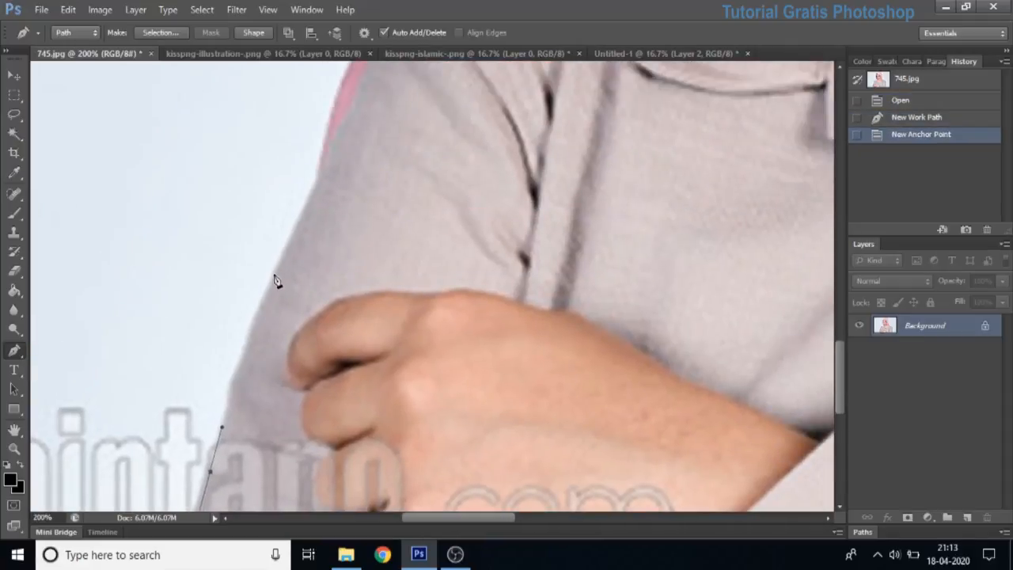
{"action": "left_click", "coordinate": [302, 228]}
{"action": "left_click_drag", "start_coordinate": [328, 167], "coordinate": [269, 300]}
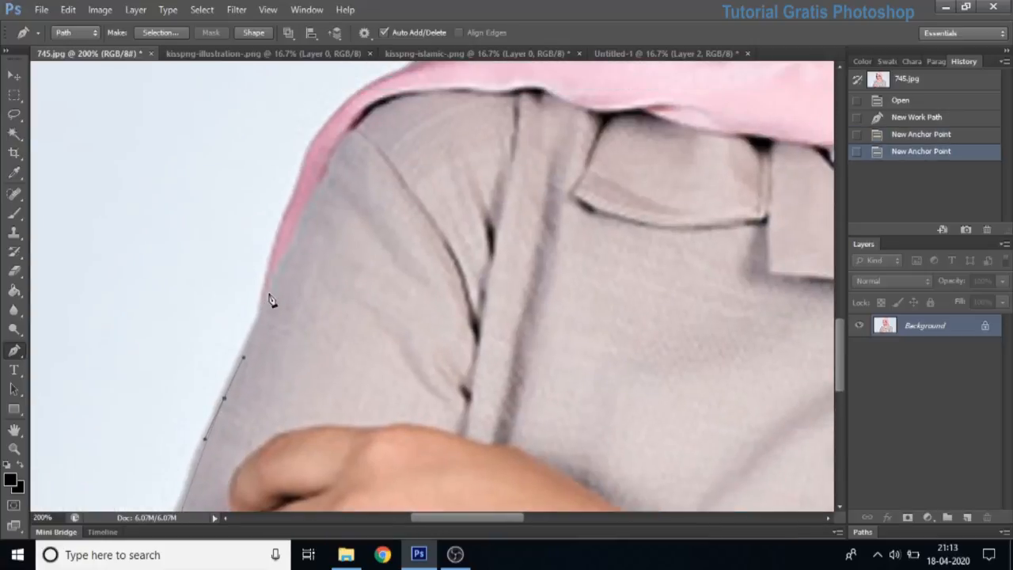
Continue the path along the scarf over the left-hand shoulder and up the hijab's edge beside the face
{"action": "left_click_drag", "start_coordinate": [278, 251], "coordinate": [278, 251]}
{"action": "left_click_drag", "start_coordinate": [312, 143], "coordinate": [302, 229]}
{"action": "left_click_drag", "start_coordinate": [383, 206], "coordinate": [445, 189]}
{"action": "left_click_drag", "start_coordinate": [506, 191], "coordinate": [397, 222]}
{"action": "left_click_drag", "start_coordinate": [339, 160], "coordinate": [334, 334]}
{"action": "left_click_drag", "start_coordinate": [304, 283], "coordinate": [249, 369]}
{"action": "left_click_drag", "start_coordinate": [229, 266], "coordinate": [228, 227]}
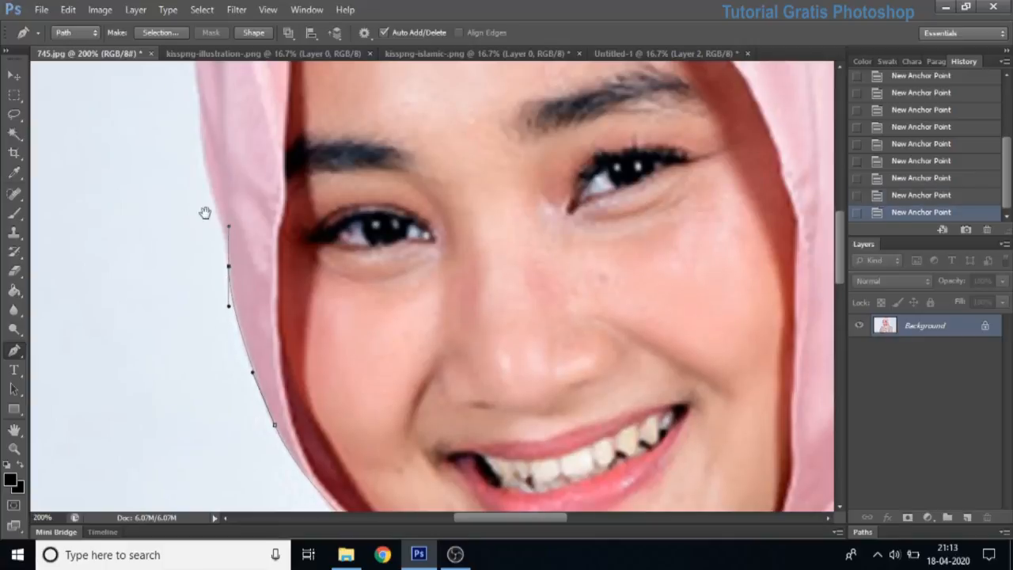
Trace the path over the top of the hijab and down its right-hand side to where it meets the scarf
{"action": "left_click_drag", "start_coordinate": [208, 192], "coordinate": [205, 281]}
{"action": "left_click_drag", "start_coordinate": [203, 219], "coordinate": [201, 180]}
{"action": "left_click_drag", "start_coordinate": [196, 126], "coordinate": [169, 230]}
{"action": "left_click_drag", "start_coordinate": [155, 261], "coordinate": [99, 449]}
{"action": "left_click_drag", "start_coordinate": [163, 280], "coordinate": [214, 215]}
{"action": "left_click_drag", "start_coordinate": [364, 124], "coordinate": [478, 101]}
{"action": "left_click_drag", "start_coordinate": [374, 126], "coordinate": [33, 179]}
{"action": "left_click_drag", "start_coordinate": [292, 210], "coordinate": [388, 260]}
{"action": "left_click_drag", "start_coordinate": [379, 321], "coordinate": [461, 234]}
{"action": "left_click_drag", "start_coordinate": [470, 276], "coordinate": [482, 302]}
{"action": "left_click_drag", "start_coordinate": [495, 341], "coordinate": [557, 197]}
{"action": "left_click_drag", "start_coordinate": [545, 340], "coordinate": [498, 148]}
{"action": "left_click", "coordinate": [493, 289]}
Trace the scarf, right-hand shoulder and arm down to the photo's bottom edge, and close the path at its starting point
{"action": "left_click_drag", "start_coordinate": [520, 289], "coordinate": [418, 216]}
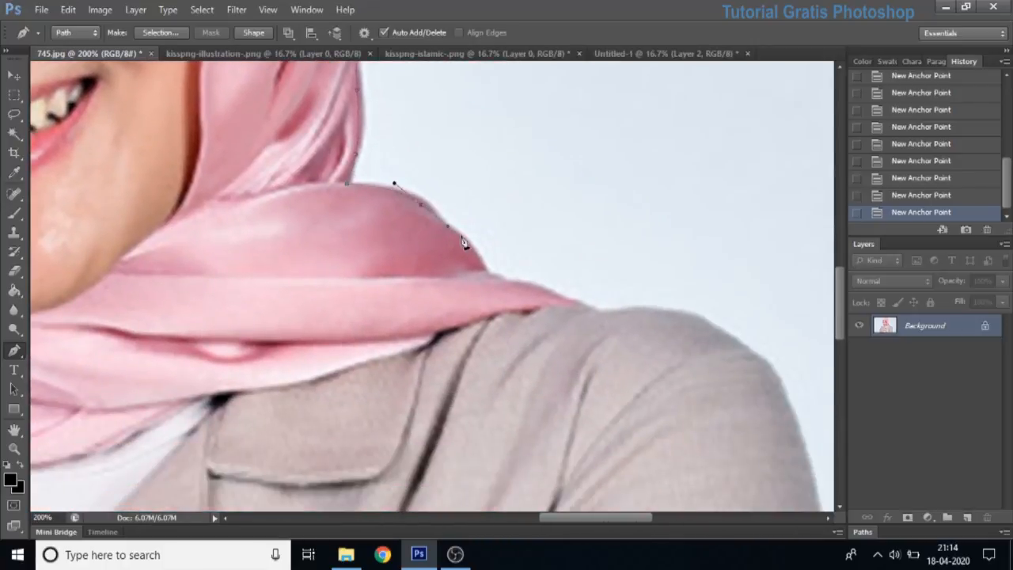
{"action": "left_click_drag", "start_coordinate": [561, 304], "coordinate": [531, 241]}
{"action": "left_click_drag", "start_coordinate": [611, 255], "coordinate": [514, 209]}
{"action": "left_click_drag", "start_coordinate": [569, 253], "coordinate": [571, 263]}
{"action": "left_click_drag", "start_coordinate": [550, 235], "coordinate": [503, 125]}
{"action": "left_click_drag", "start_coordinate": [554, 289], "coordinate": [571, 379]}
{"action": "left_click_drag", "start_coordinate": [577, 468], "coordinate": [533, 233]}
{"action": "left_click_drag", "start_coordinate": [531, 351], "coordinate": [527, 425]}
{"action": "left_click_drag", "start_coordinate": [522, 476], "coordinate": [507, 181]}
{"action": "left_click_drag", "start_coordinate": [482, 302], "coordinate": [474, 323]}
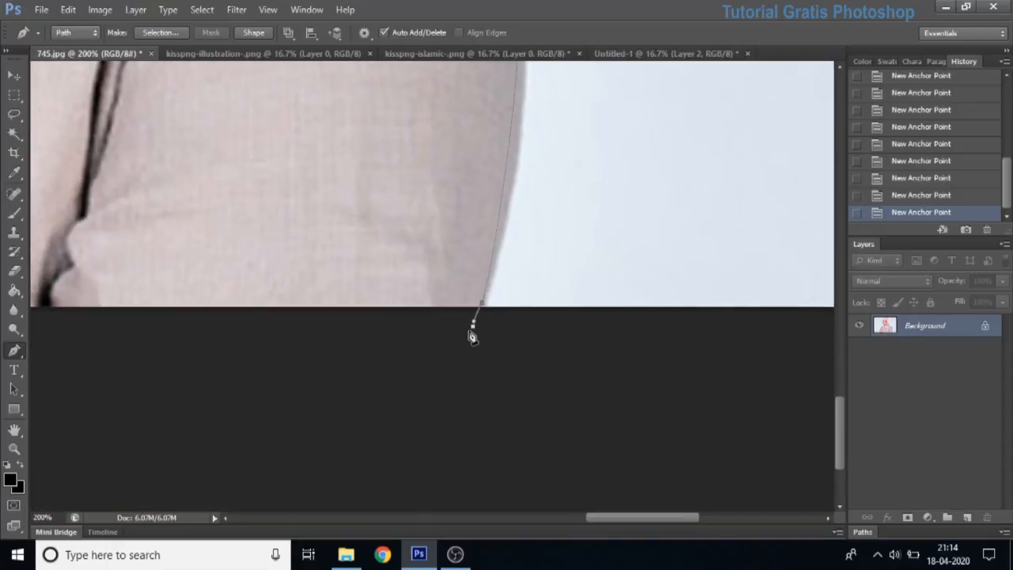
{"action": "left_click_drag", "start_coordinate": [187, 330], "coordinate": [673, 325]}
{"action": "left_click_drag", "start_coordinate": [562, 321], "coordinate": [398, 303]}
{"action": "left_click", "coordinate": [365, 288]}
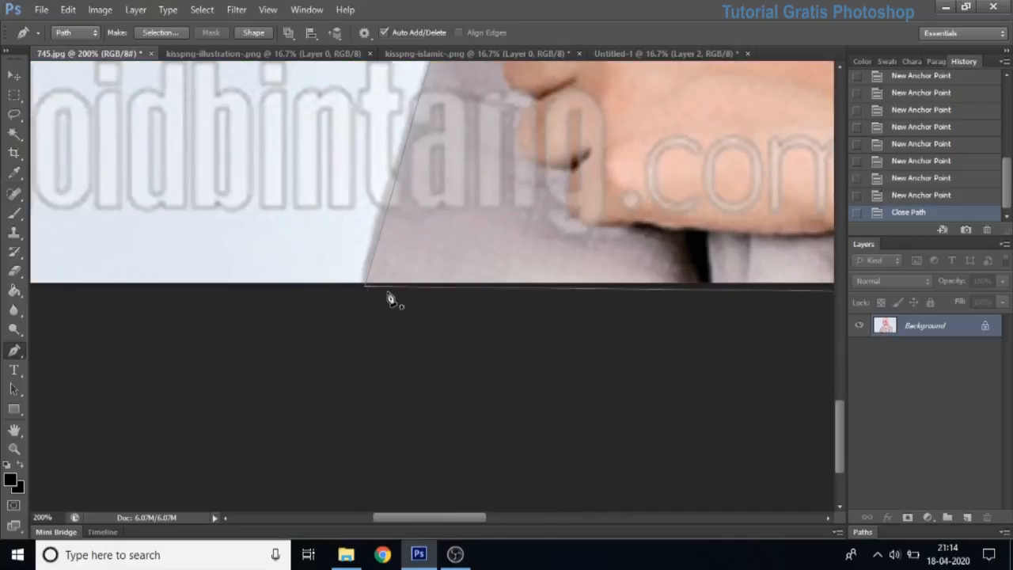
Convert the closed path around the woman into a new selection with a feather radius of 0 pixels
{"action": "left_click", "coordinate": [13, 453]}
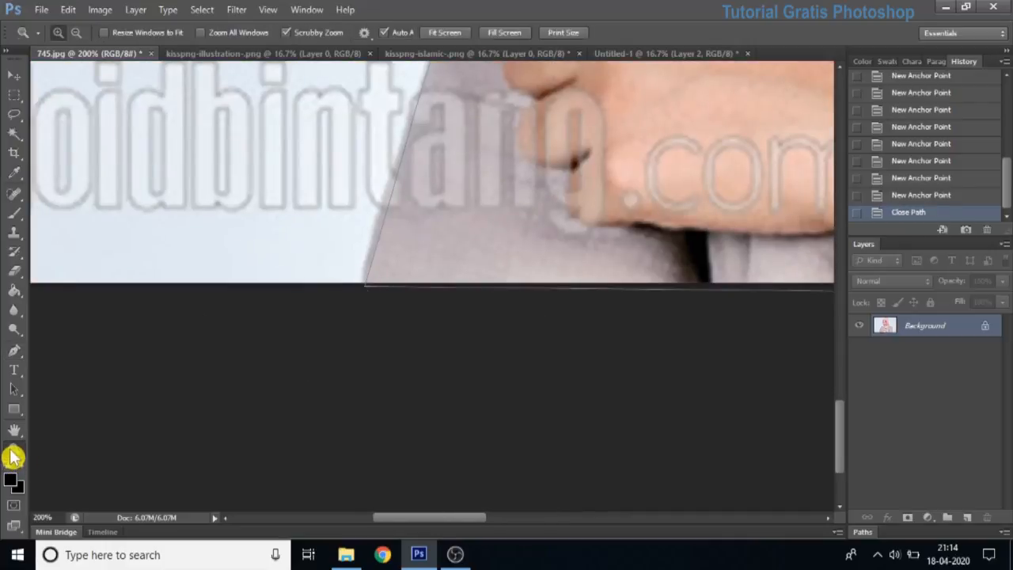
{"action": "right_click", "coordinate": [442, 211]}
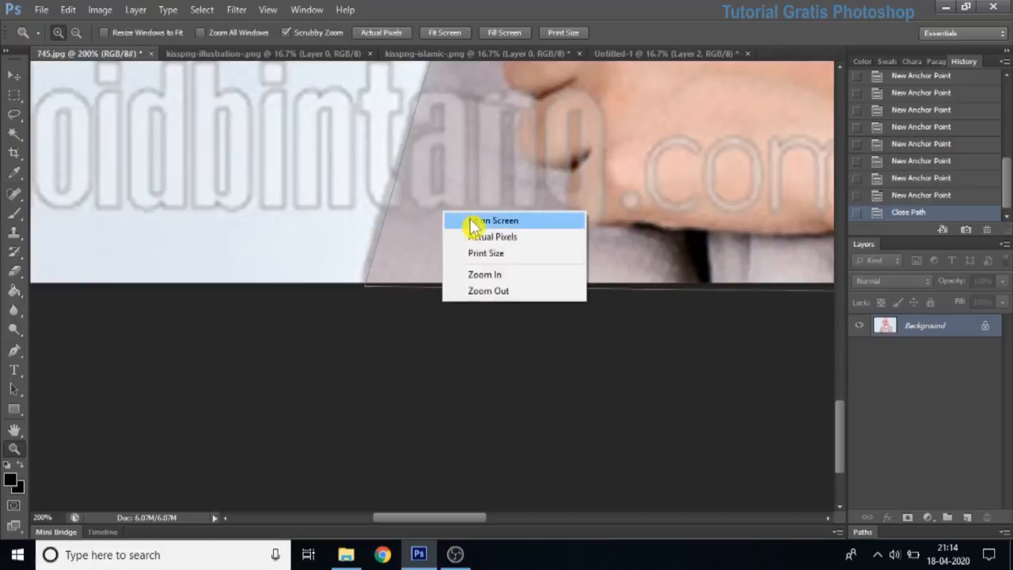
{"action": "left_click", "coordinate": [492, 221]}
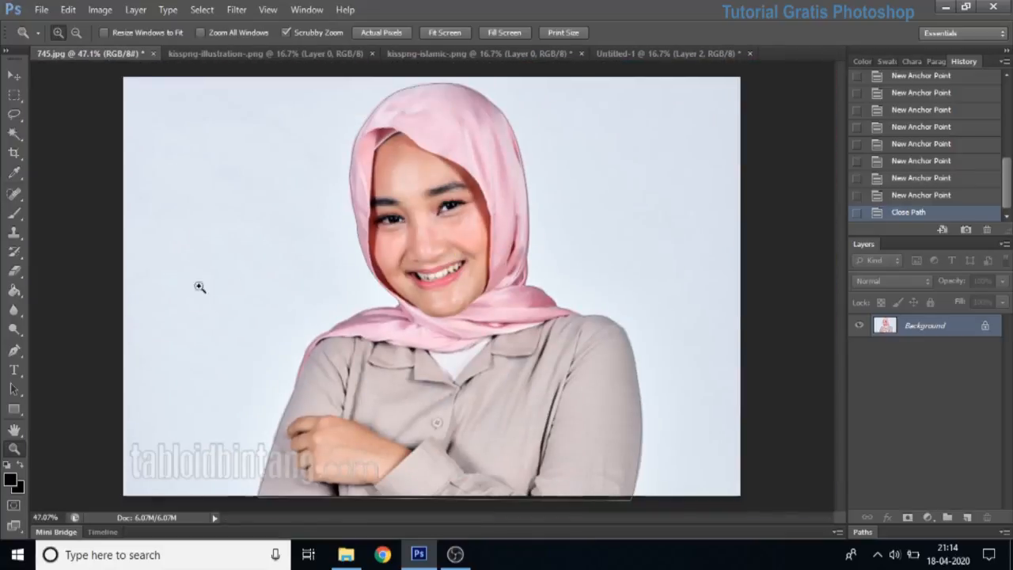
{"action": "left_click", "coordinate": [14, 350]}
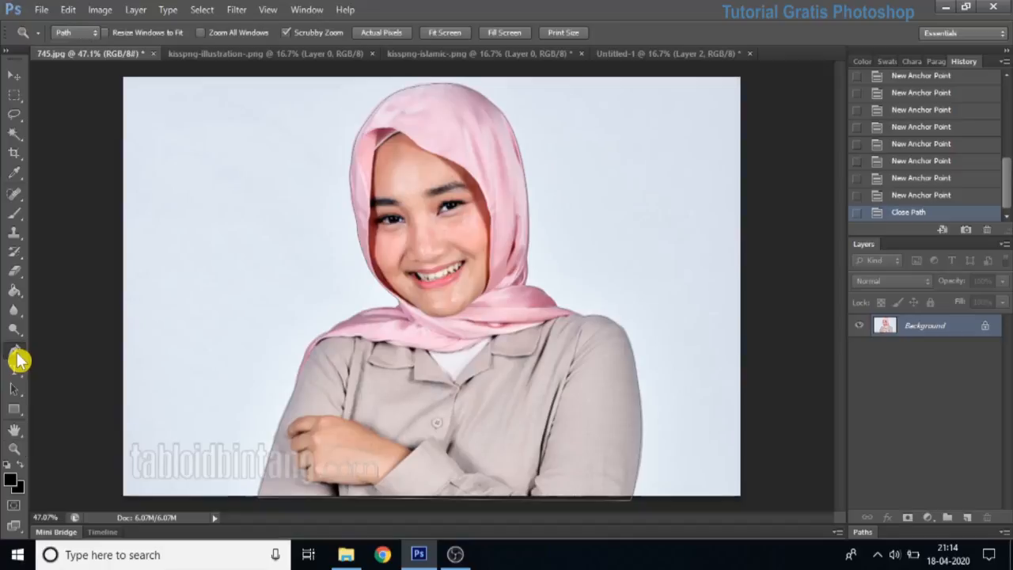
{"action": "right_click", "coordinate": [417, 221]}
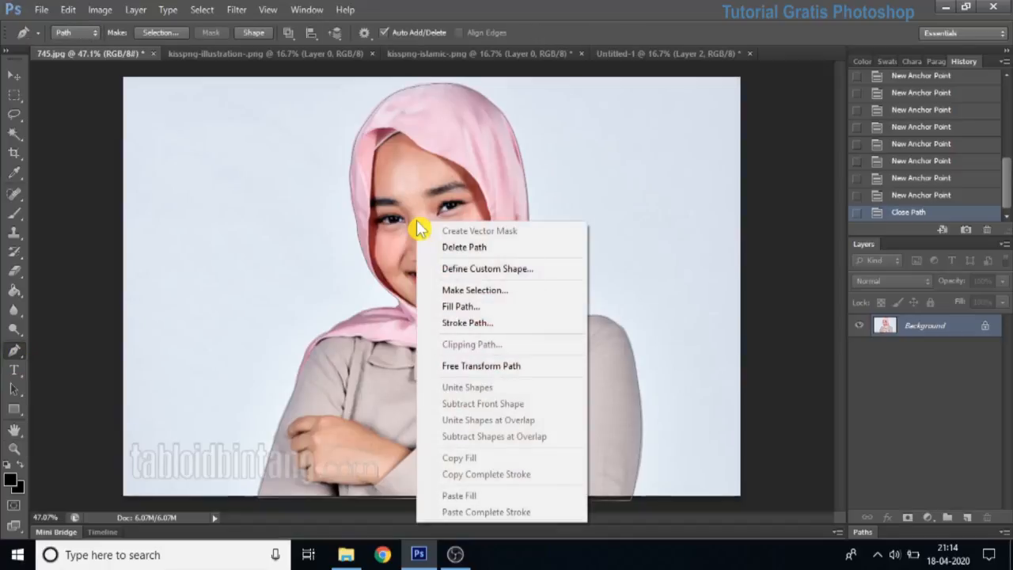
{"action": "left_click", "coordinate": [461, 292]}
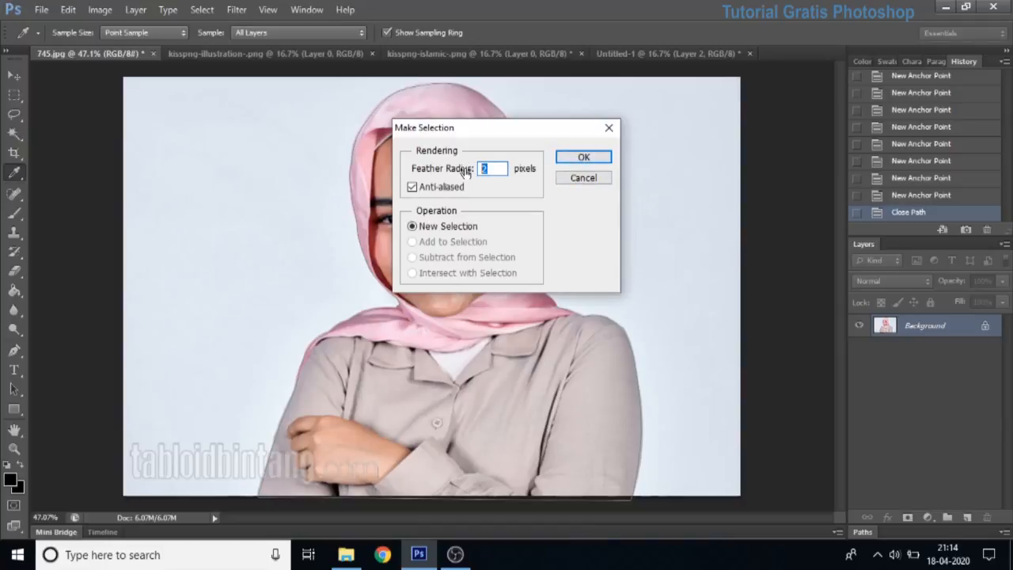
{"action": "type", "text": "0"}
{"action": "left_click", "coordinate": [585, 158]}
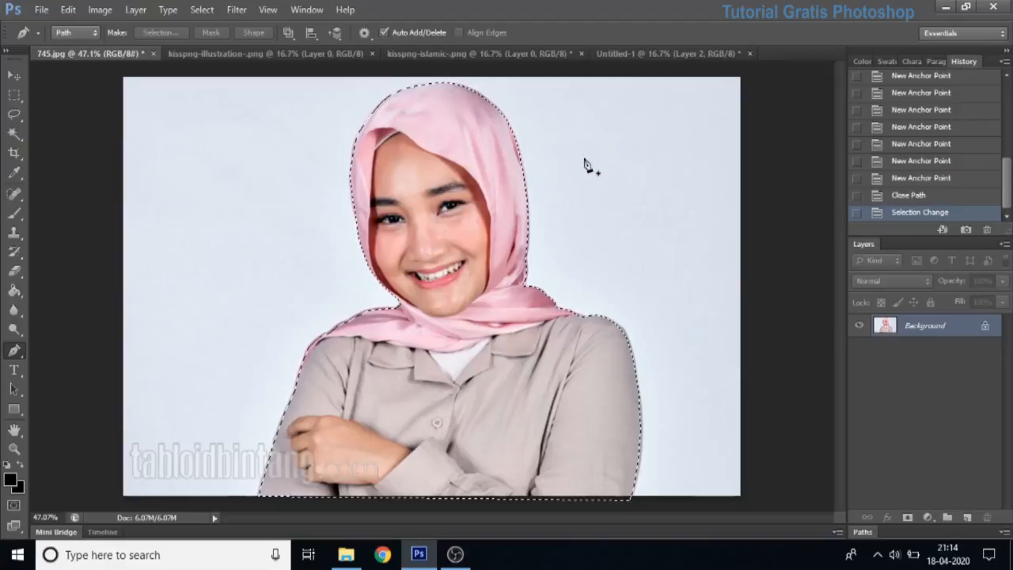
Copy the selected woman into the Untitled-1 poster's lower right corner and scale her up proportionally to about 135%
{"action": "left_click", "coordinate": [14, 75]}
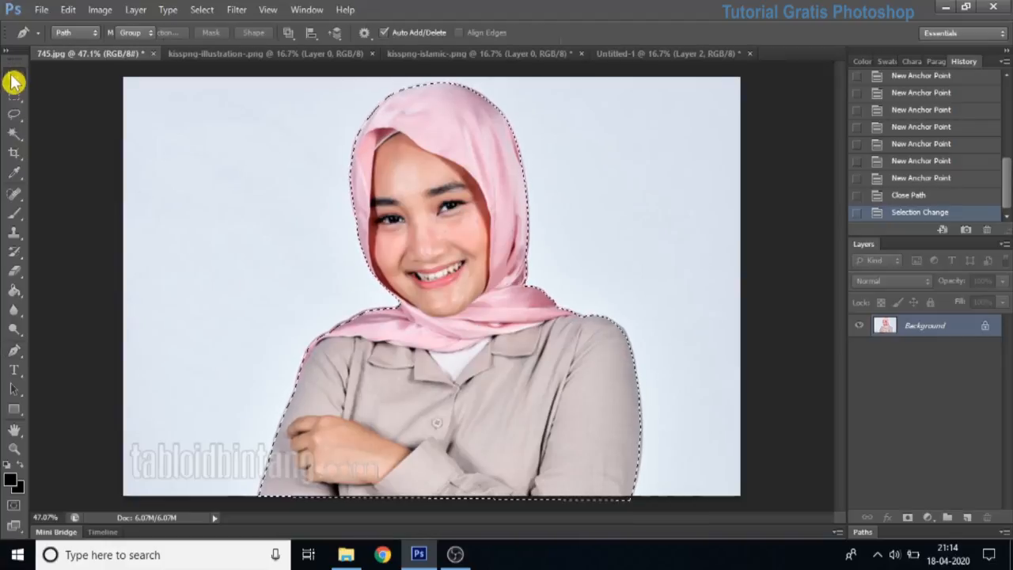
{"action": "left_click_drag", "start_coordinate": [497, 150], "coordinate": [519, 335]}
{"action": "key", "text": "ctrl+t"}
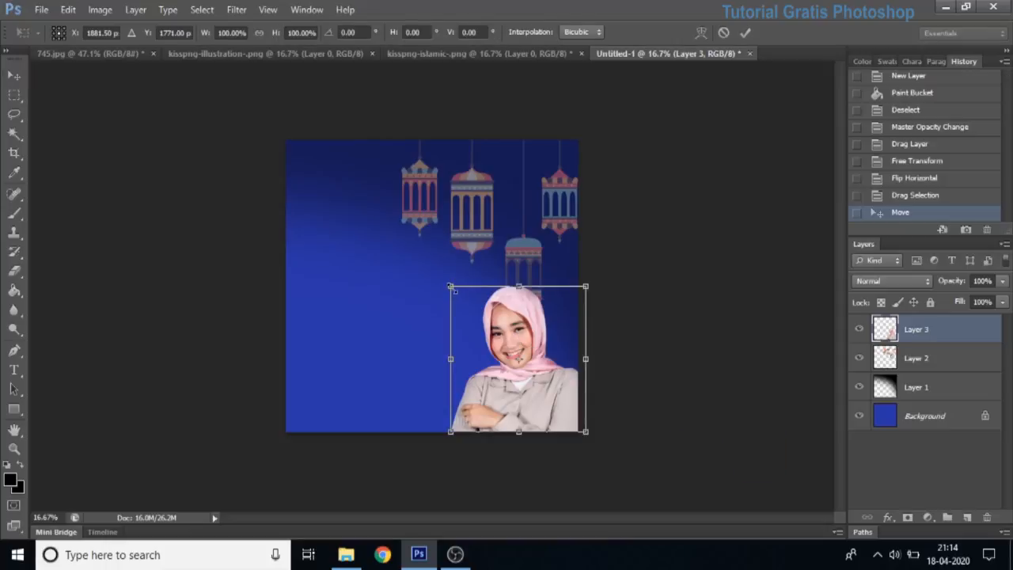
{"action": "left_click_drag", "start_coordinate": [453, 288], "coordinate": [394, 245]}
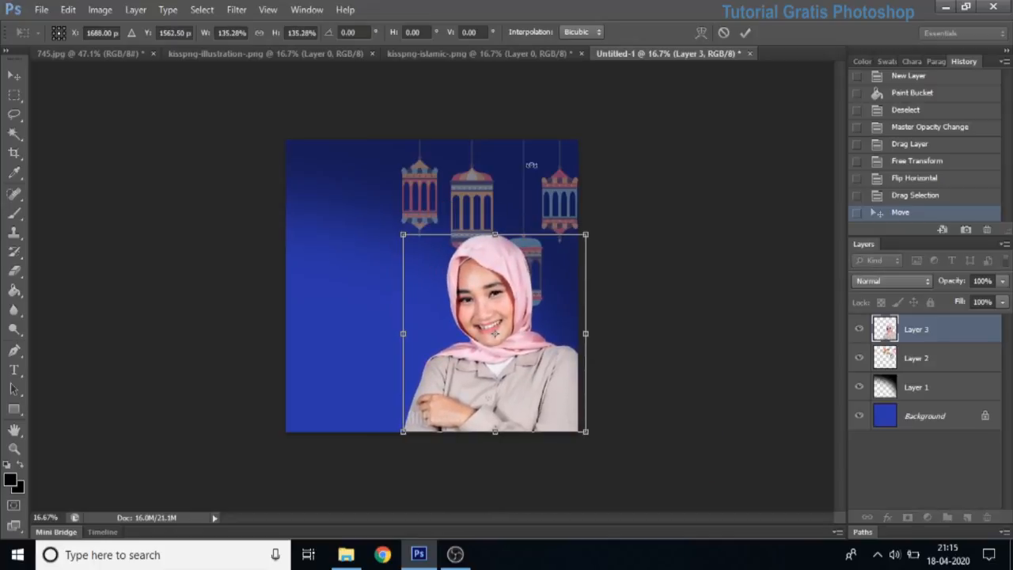
{"action": "left_click", "coordinate": [745, 33]}
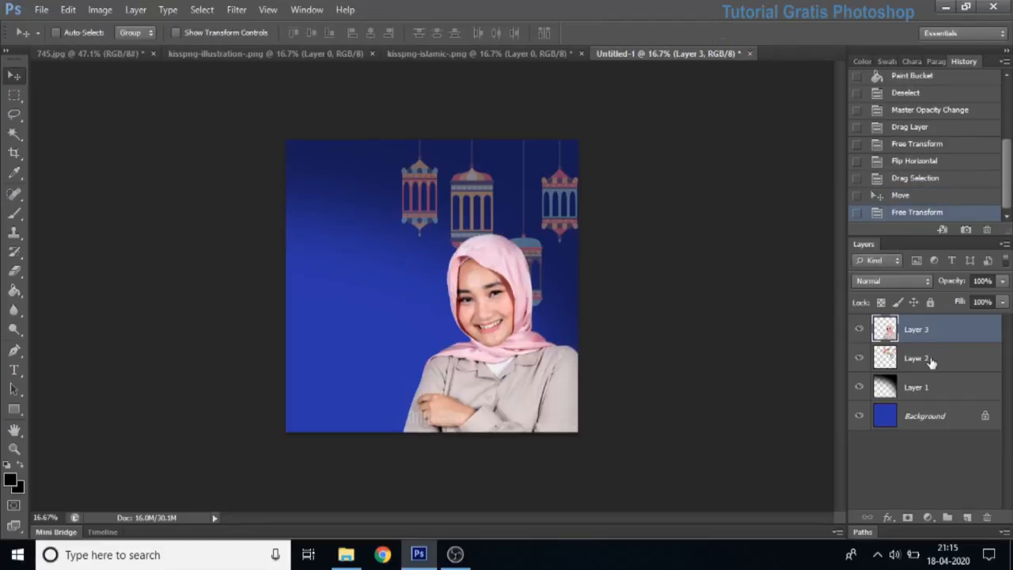
Rename the lantern layer Asesoris 1 and the woman's layer foto
{"action": "left_click", "coordinate": [919, 361]}
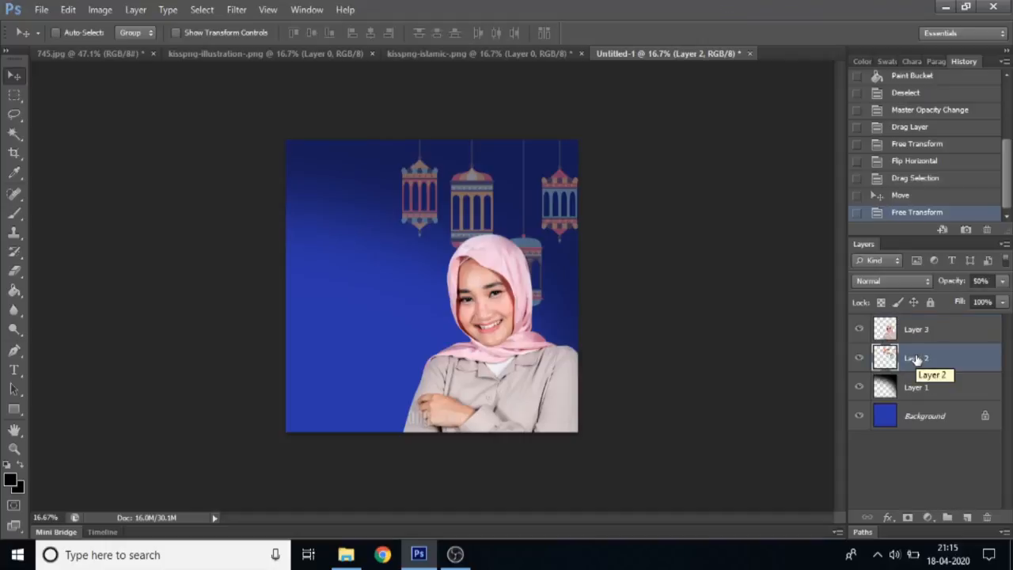
{"action": "double_click", "coordinate": [916, 358]}
{"action": "type", "text": "Ai"}
{"action": "left_click", "coordinate": [920, 332]}
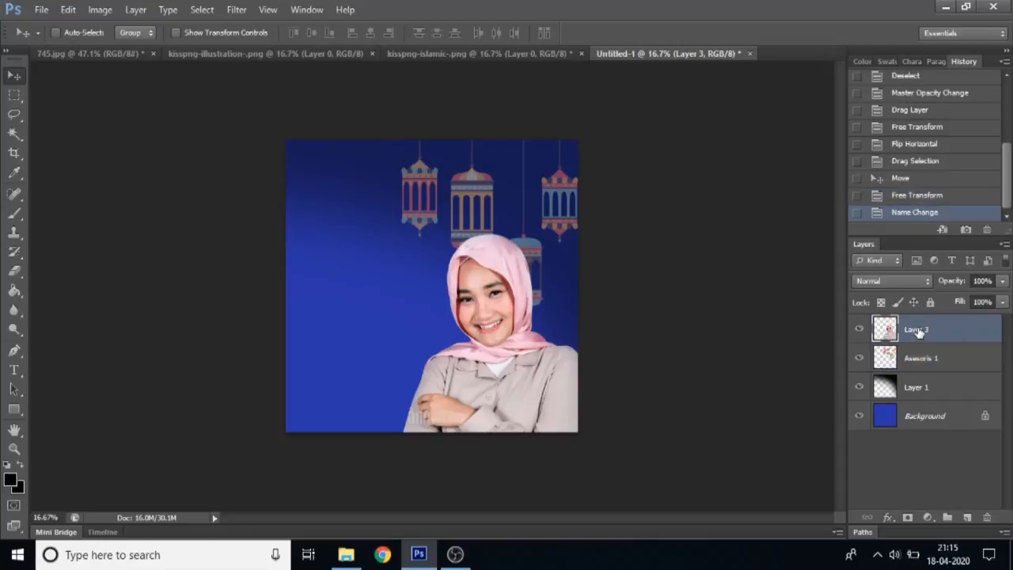
{"action": "double_click", "coordinate": [918, 330]}
{"action": "type", "text": "foto"}
{"action": "key", "text": "Return"}
Scale the Asesoris 1 lanterns down to about 79% and shift them right, hanging from the top edge above the woman's head
{"action": "left_click", "coordinate": [914, 360]}
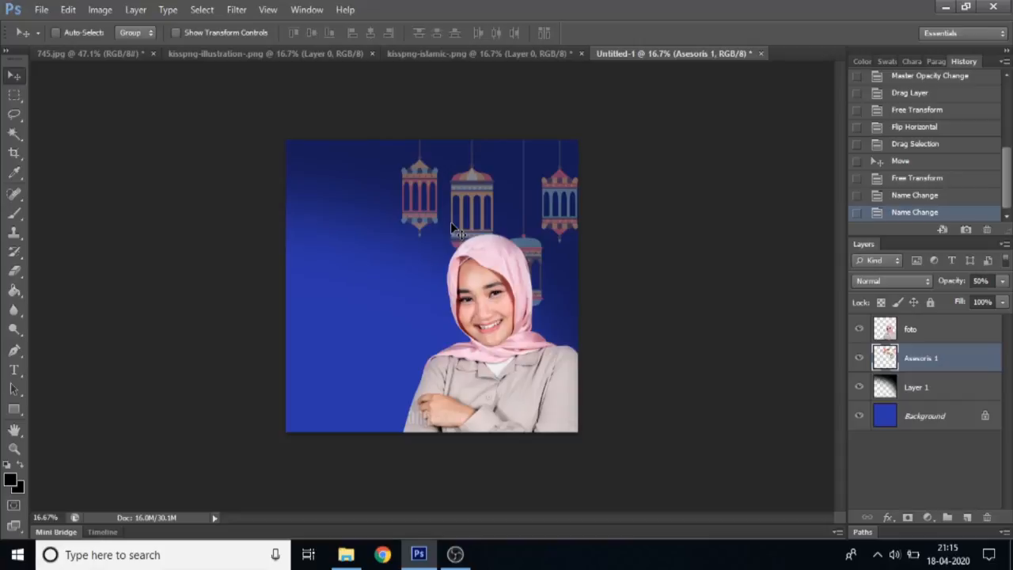
{"action": "key", "text": "ctrl+t"}
{"action": "left_click_drag", "start_coordinate": [401, 318], "coordinate": [428, 267]}
{"action": "left_click_drag", "start_coordinate": [556, 240], "coordinate": [568, 230]}
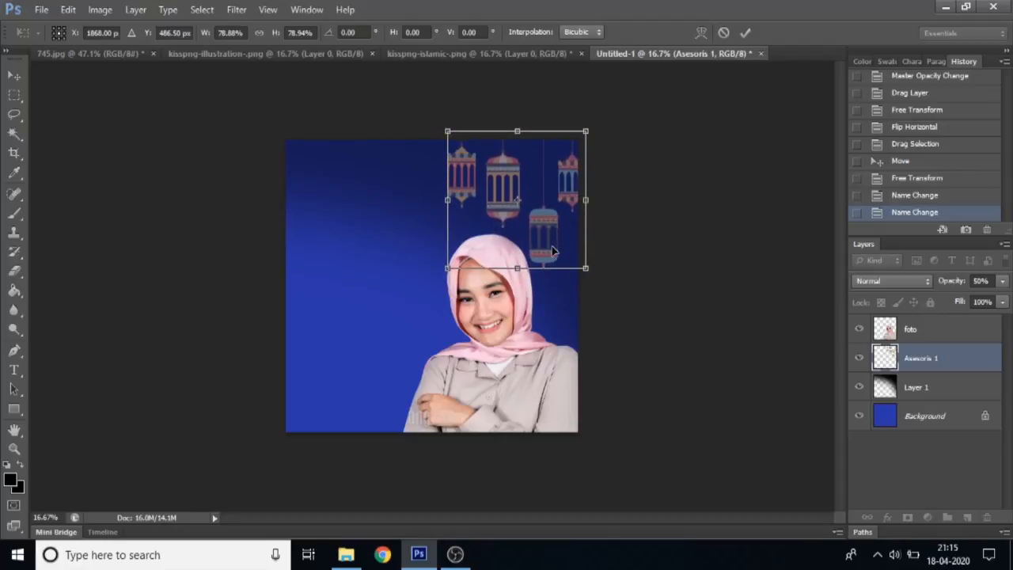
{"action": "key", "text": "Right"}
{"action": "key", "text": "Right"}
{"action": "key", "text": "Right"}
{"action": "key", "text": "Right"}
{"action": "key", "text": "Right"}
{"action": "key", "text": "Right"}
{"action": "key", "text": "Right"}
{"action": "key", "text": "Right"}
{"action": "key", "text": "Right"}
{"action": "key", "text": "Right"}
{"action": "key", "text": "Right"}
{"action": "key", "text": "Right"}
{"action": "key", "text": "Right"}
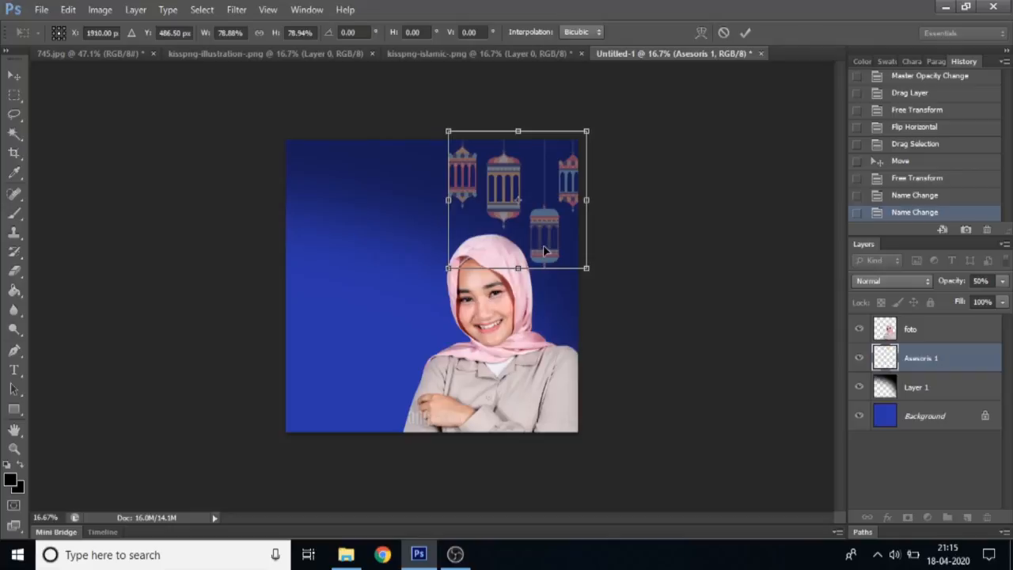
{"action": "key", "text": "Right"}
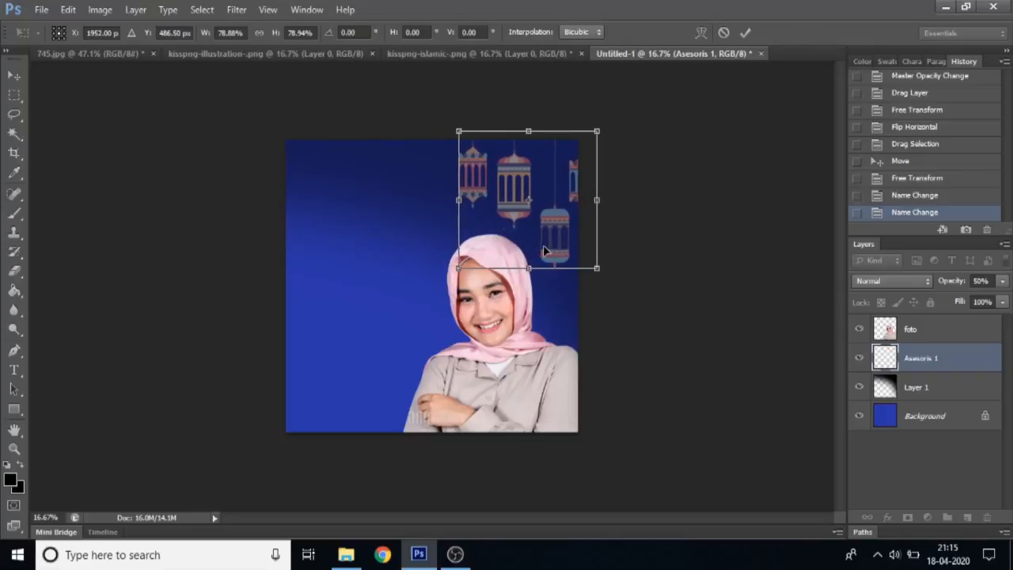
{"action": "key", "text": "Left"}
{"action": "key", "text": "Left"}
{"action": "key", "text": "Left"}
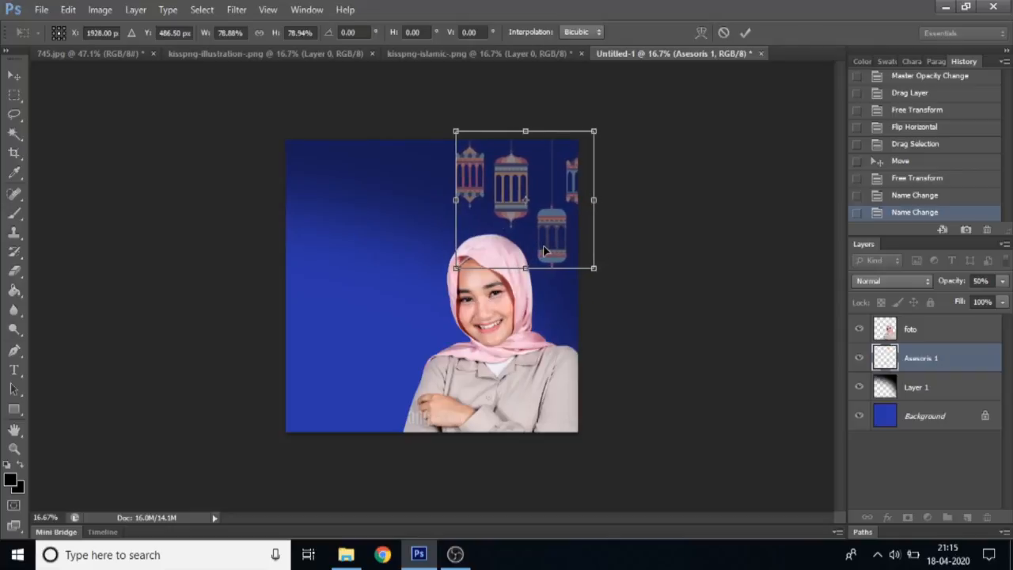
{"action": "key", "text": "Left"}
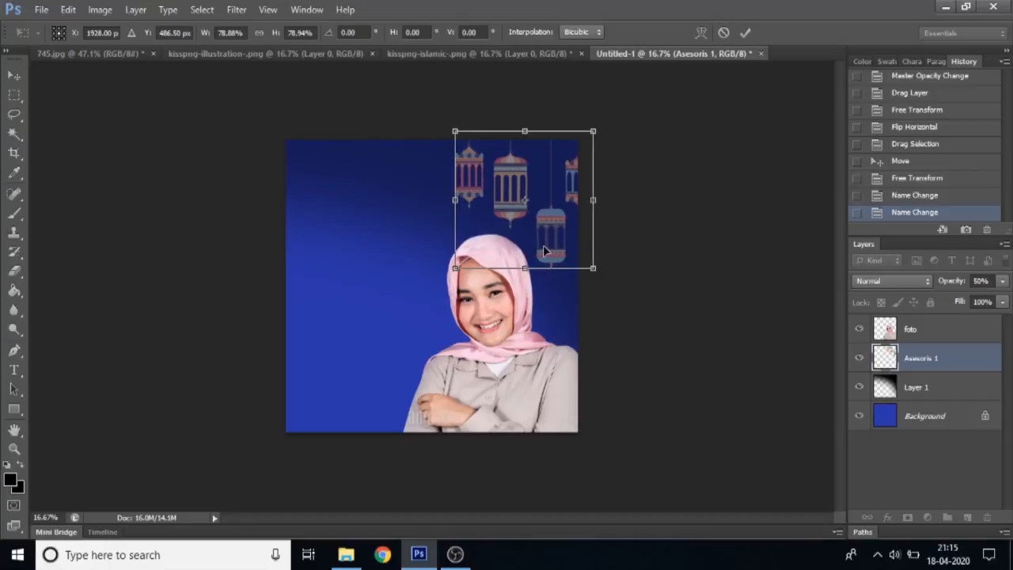
{"action": "left_click", "coordinate": [747, 33]}
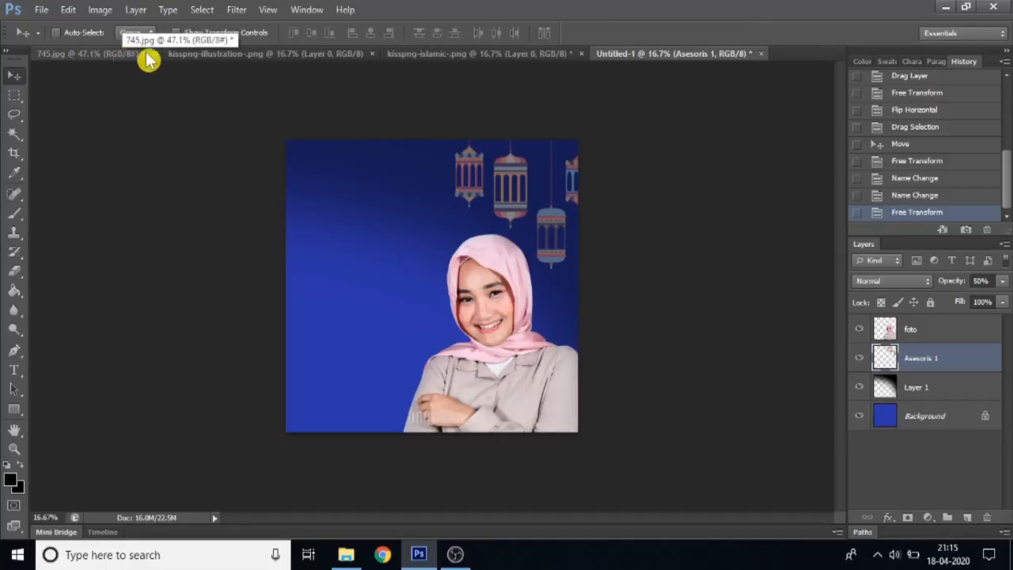
Select the crescent moon and mosque in kisspng-illustration-.png with a Polygonal Lasso outline, leaving out the star and the Ramadan Kareem lettering
{"action": "left_click", "coordinate": [220, 57]}
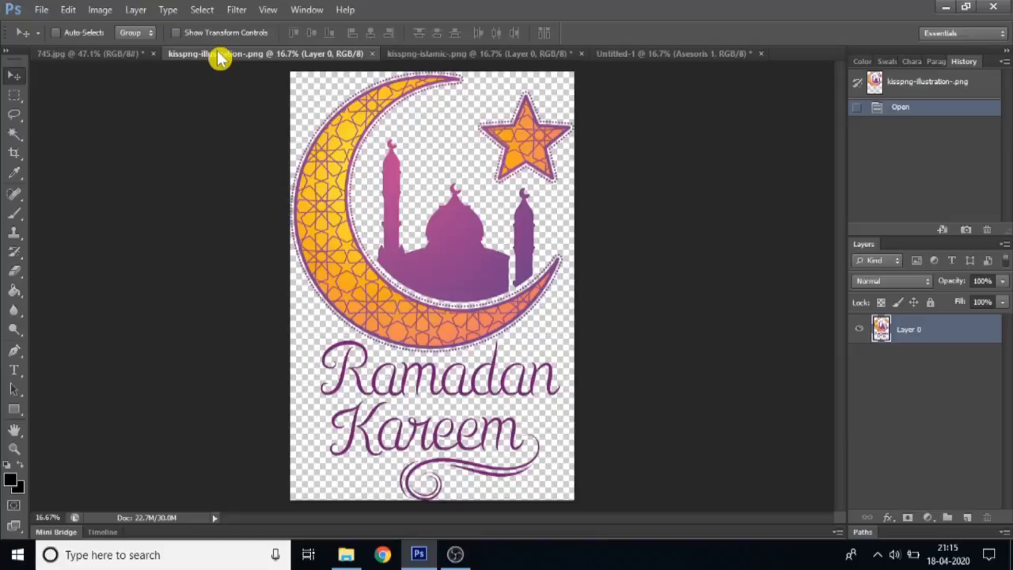
{"action": "left_click", "coordinate": [13, 120]}
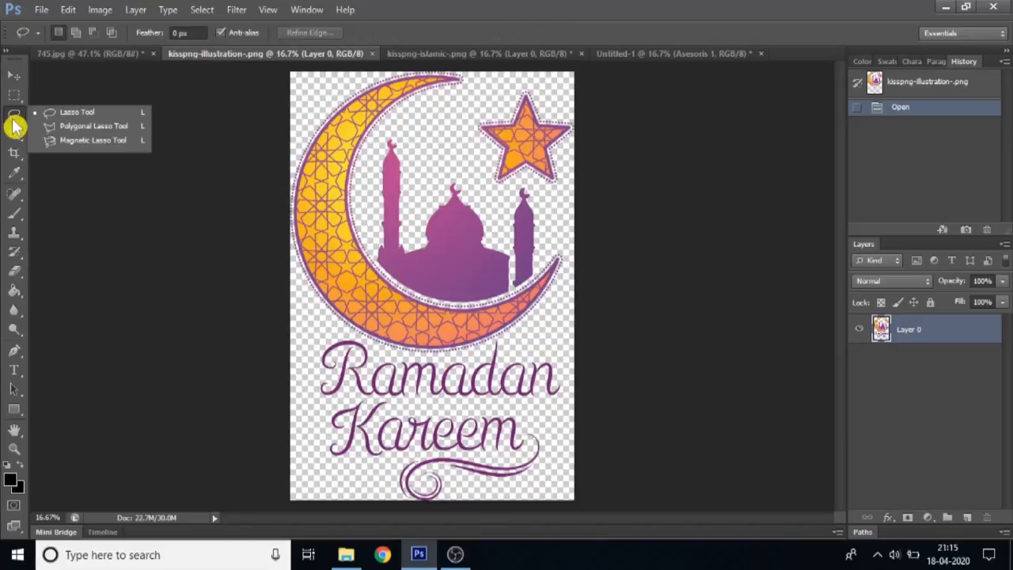
{"action": "left_click", "coordinate": [74, 133]}
{"action": "left_click", "coordinate": [486, 73]}
{"action": "left_click", "coordinate": [477, 104]}
{"action": "left_click", "coordinate": [449, 136]}
{"action": "left_click", "coordinate": [481, 192]}
{"action": "left_click", "coordinate": [501, 195]}
{"action": "left_click", "coordinate": [527, 177]}
{"action": "left_click", "coordinate": [604, 257]}
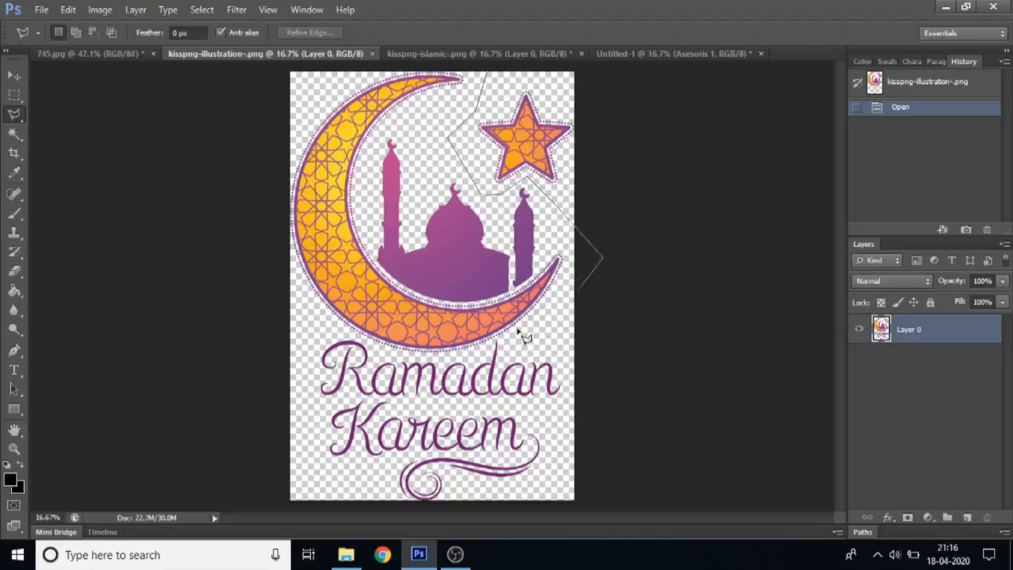
{"action": "left_click", "coordinate": [512, 339]}
{"action": "left_click", "coordinate": [498, 337]}
{"action": "left_click", "coordinate": [479, 352]}
{"action": "left_click", "coordinate": [394, 354]}
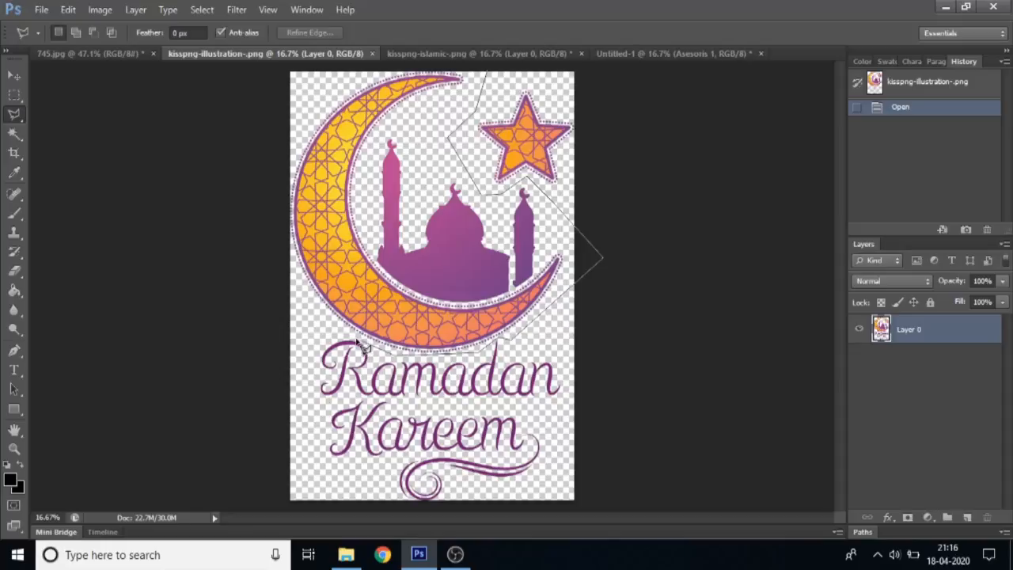
{"action": "left_click", "coordinate": [285, 300]}
{"action": "left_click", "coordinate": [279, 133]}
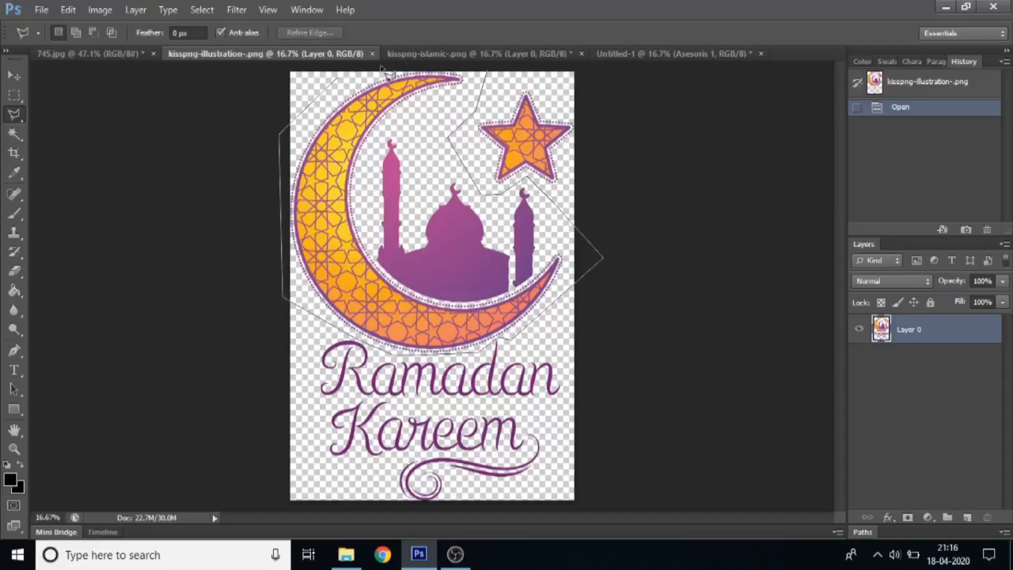
{"action": "left_click", "coordinate": [439, 65]}
{"action": "left_click", "coordinate": [489, 76]}
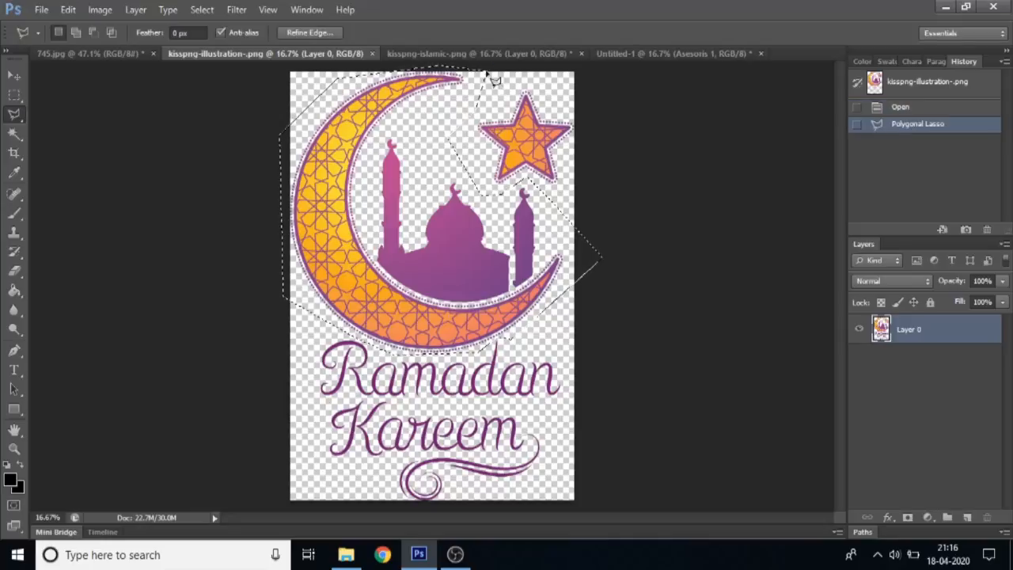
Copy the selected moon and mosque into the Untitled-1 poster and place them at the left side, behind the woman
{"action": "left_click", "coordinate": [16, 75]}
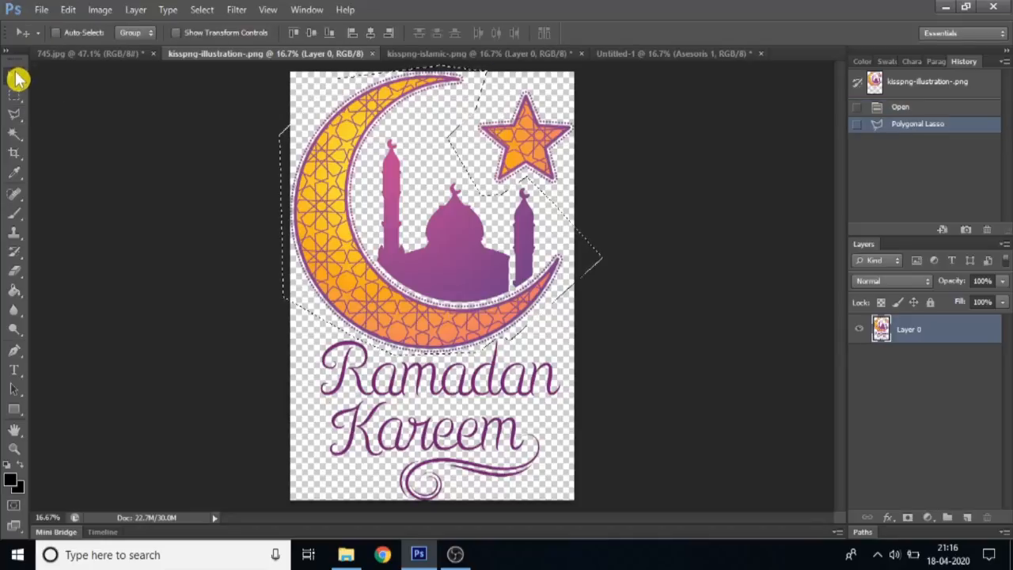
{"action": "left_click_drag", "start_coordinate": [334, 169], "coordinate": [575, 103]}
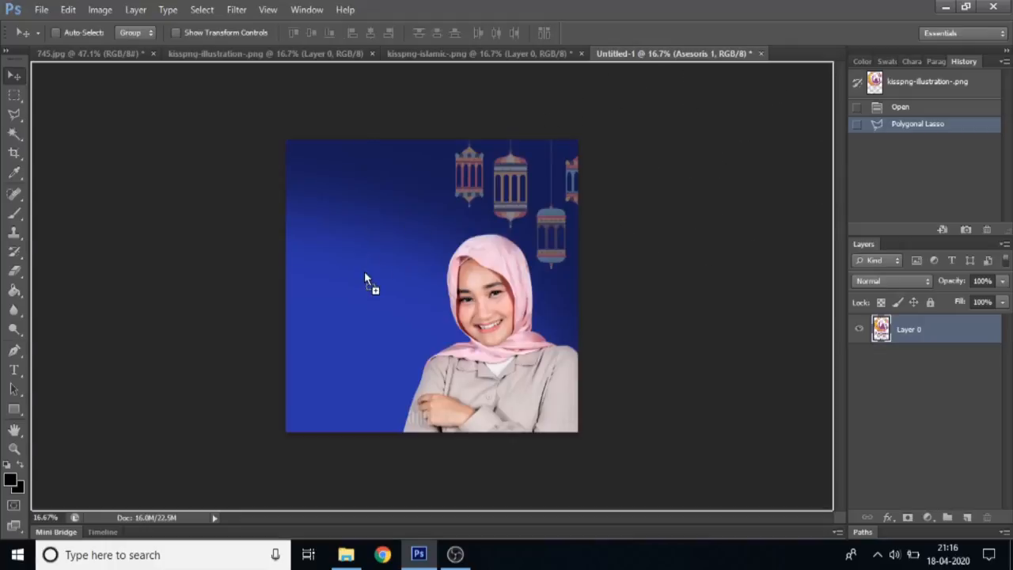
{"action": "left_click_drag", "start_coordinate": [364, 271], "coordinate": [307, 274]}
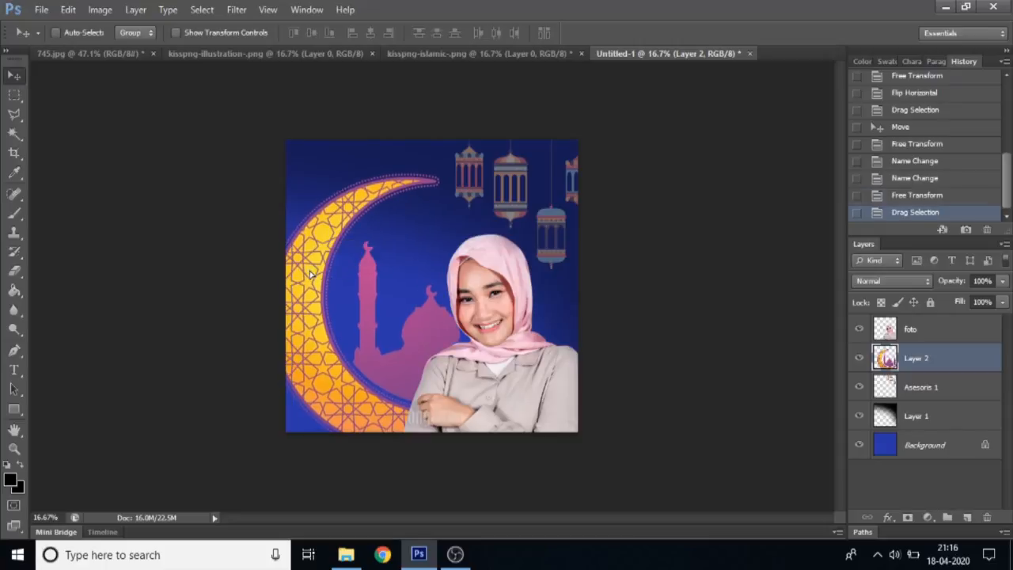
Lower the moon and mosque layer's opacity to 30% and shift the artwork slightly down and left
{"action": "left_click", "coordinate": [1003, 281]}
{"action": "left_click_drag", "start_coordinate": [995, 304], "coordinate": [952, 306]}
{"action": "mouse_move", "coordinate": [341, 352]}
{"action": "left_mouse_down"}
{"action": "mouse_move", "coordinate": [323, 343]}
{"action": "mouse_move", "coordinate": [338, 355]}
{"action": "left_mouse_up"}
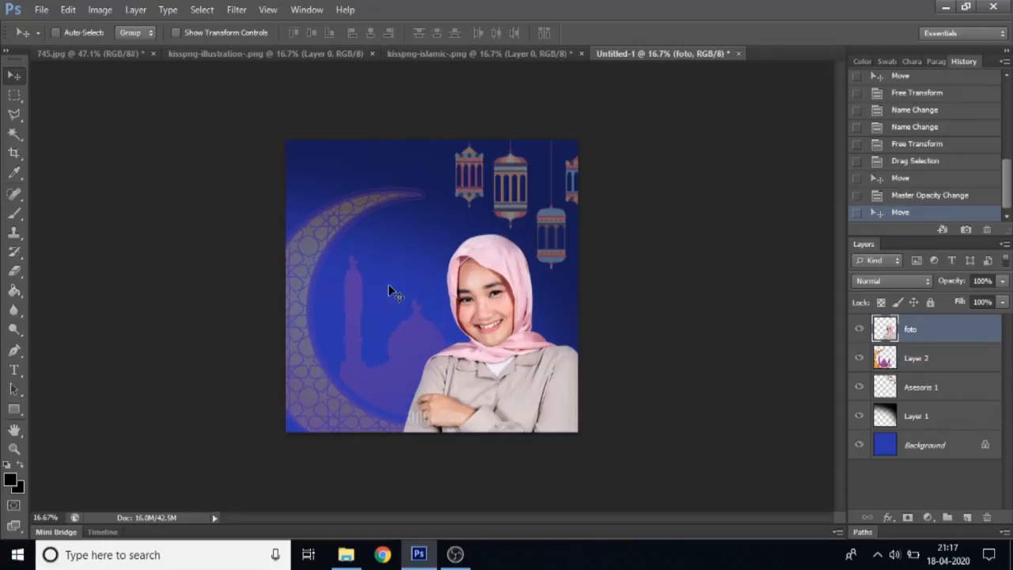
Rename the moon and mosque layer Asesoris 2
{"action": "left_click", "coordinate": [914, 358]}
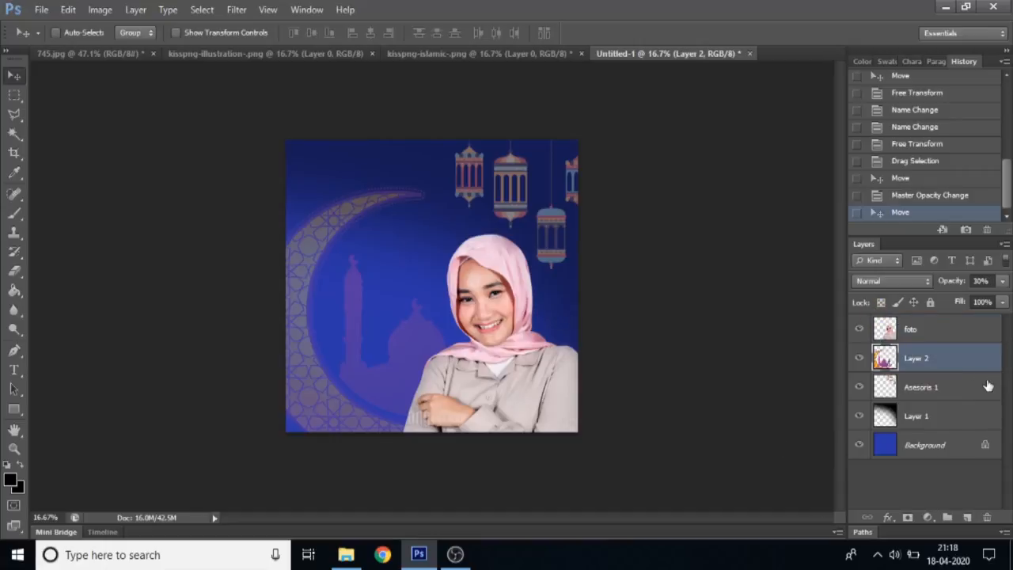
{"action": "double_click", "coordinate": [918, 359]}
{"action": "type", "text": "Asesoris"}
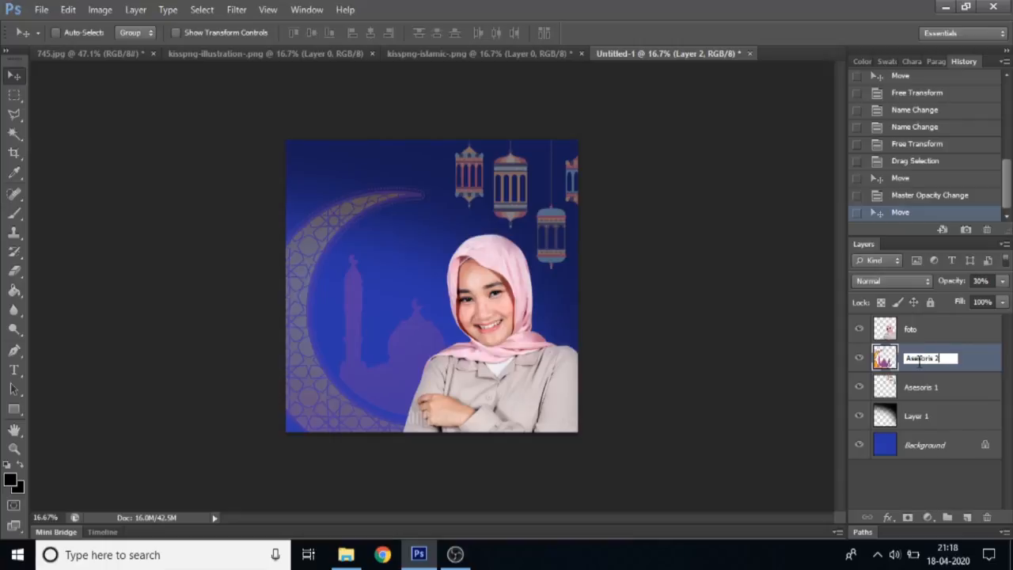
{"action": "type", "text": "2"}
Raise the opacity of the Asesoris 1 lantern layer to 100%
{"action": "left_click", "coordinate": [952, 388]}
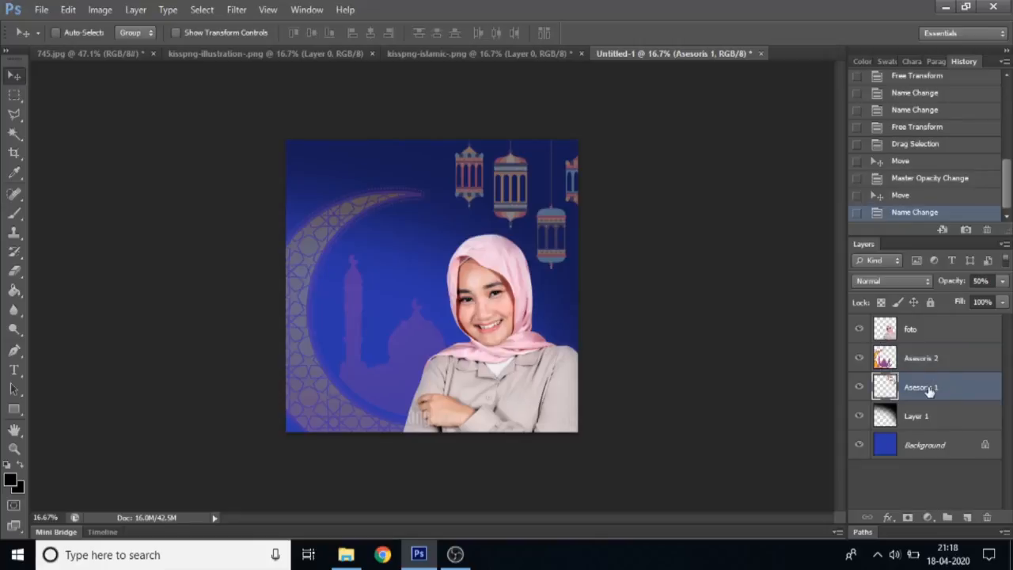
{"action": "left_click", "coordinate": [1002, 281]}
{"action": "left_click_drag", "start_coordinate": [972, 306], "coordinate": [1005, 300]}
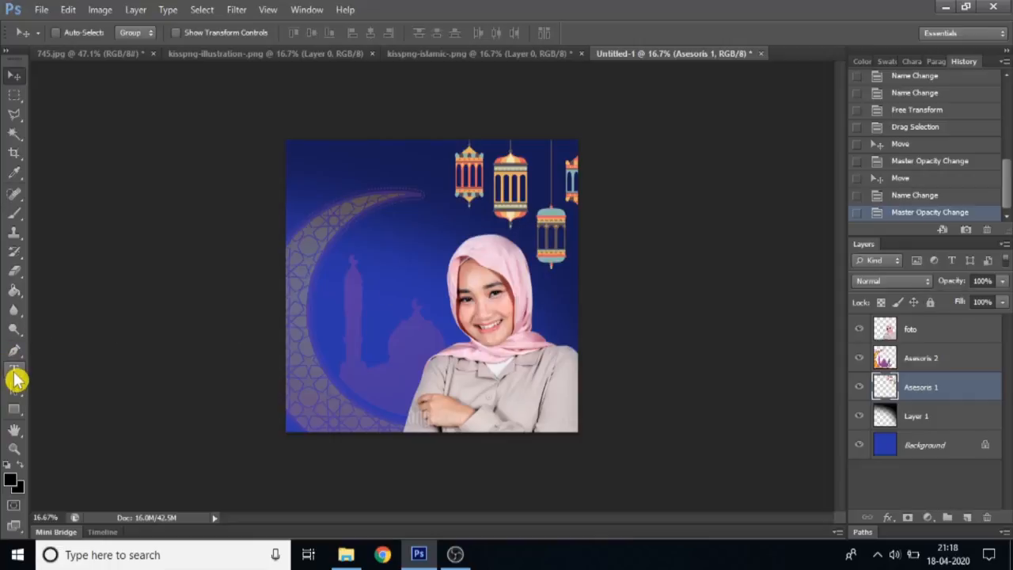
Add the white text Selamat in the poster's upper left area and scale it up proportionally to about 670%
{"action": "left_click", "coordinate": [14, 372]}
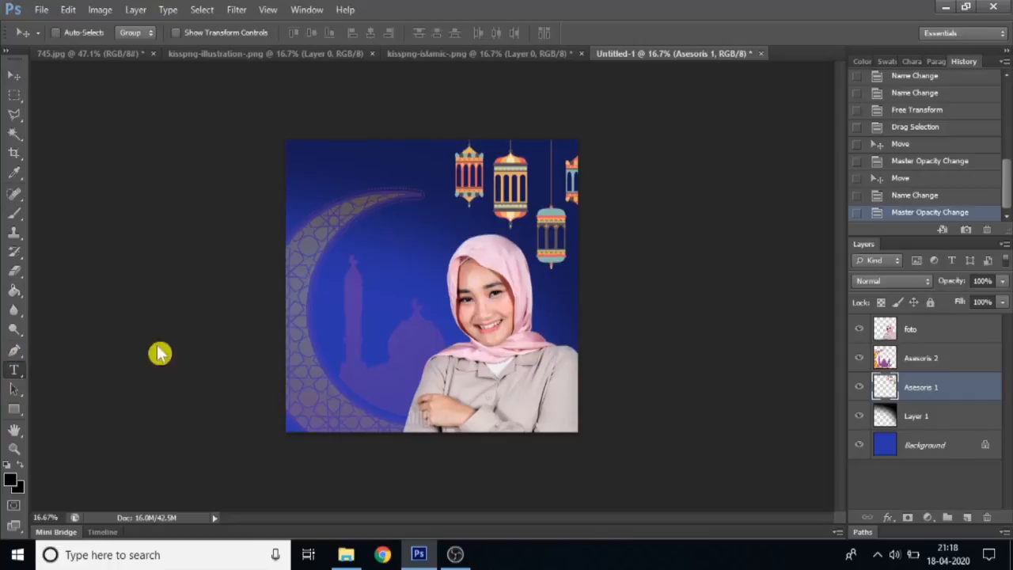
{"action": "left_click", "coordinate": [322, 202]}
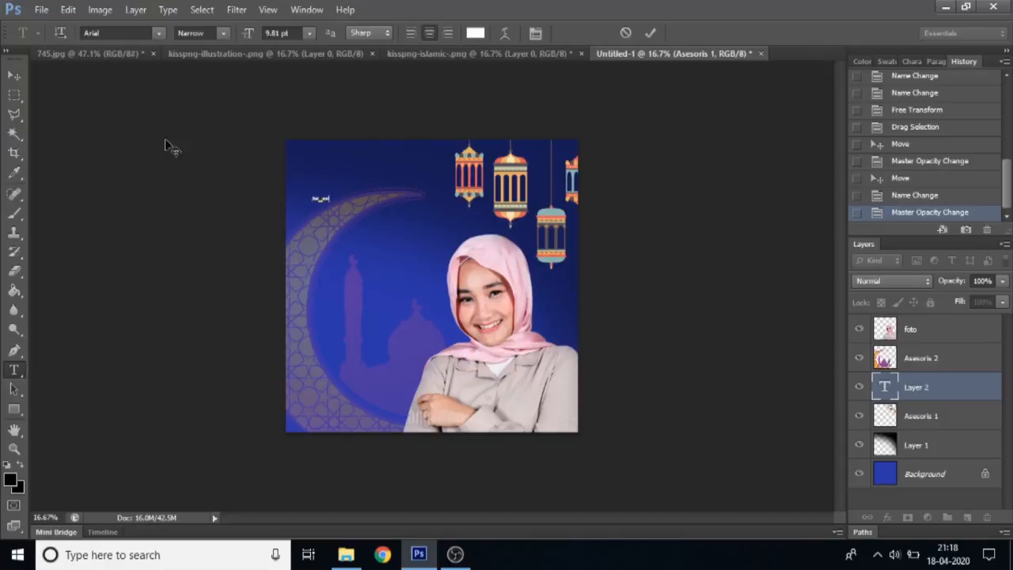
{"action": "left_click", "coordinate": [13, 78]}
{"action": "key", "text": "ctrl+t"}
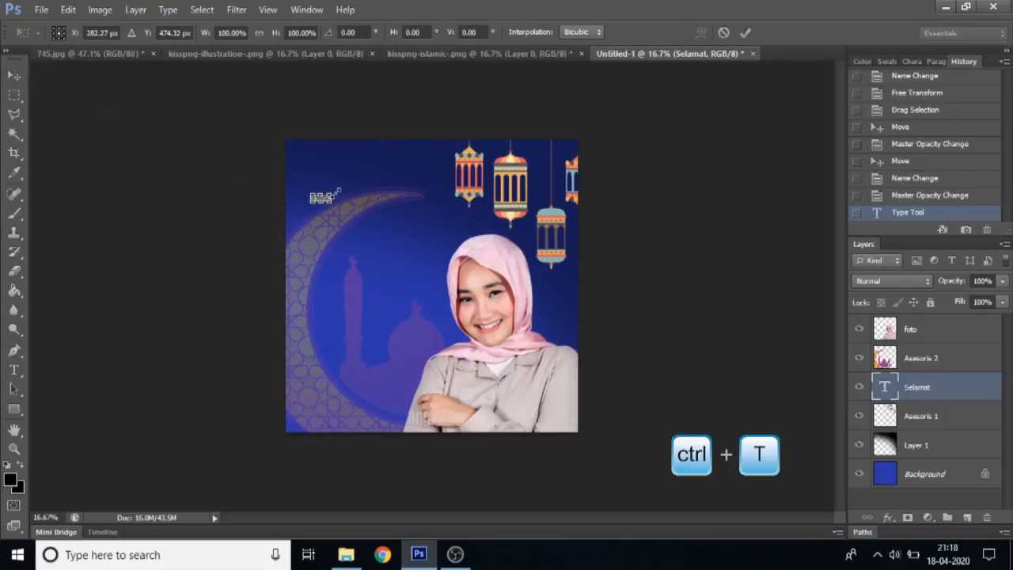
{"action": "left_click_drag", "start_coordinate": [339, 192], "coordinate": [409, 202]}
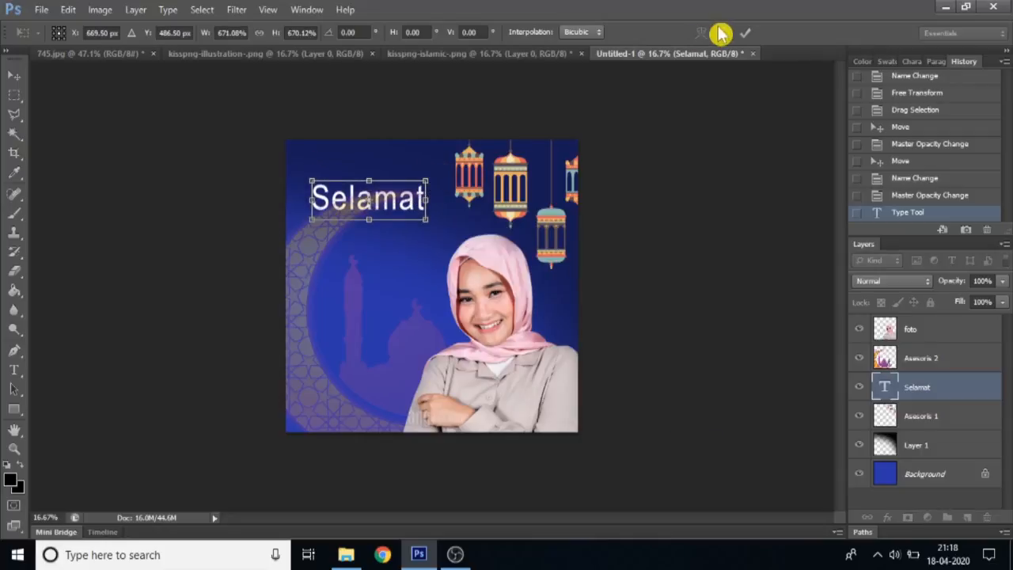
{"action": "left_click", "coordinate": [745, 33]}
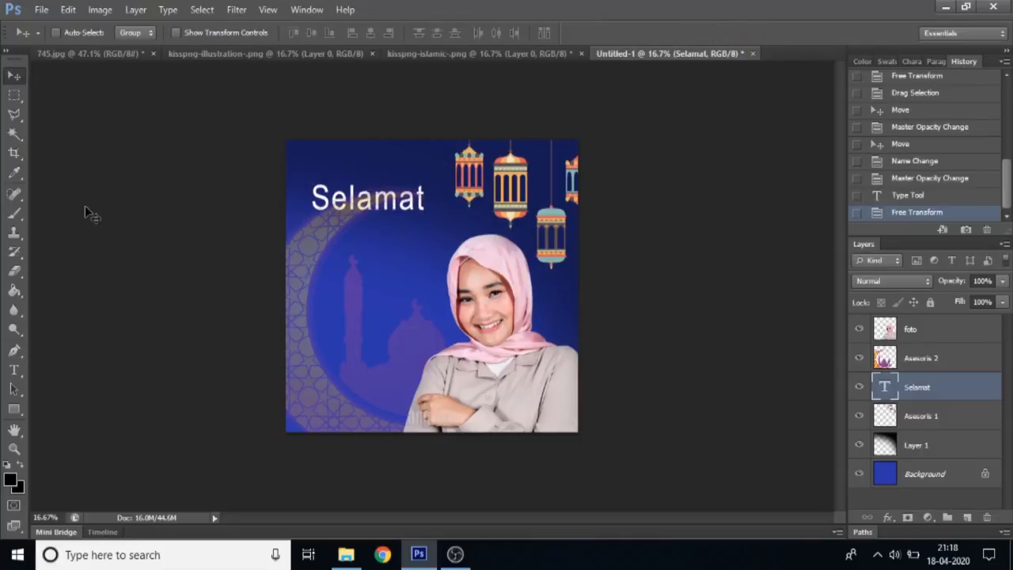
Set the Selamat text's font to Ave Fedan PERSONAL USE ONLY and move its layer above foto in the layer order
{"action": "left_click", "coordinate": [14, 370]}
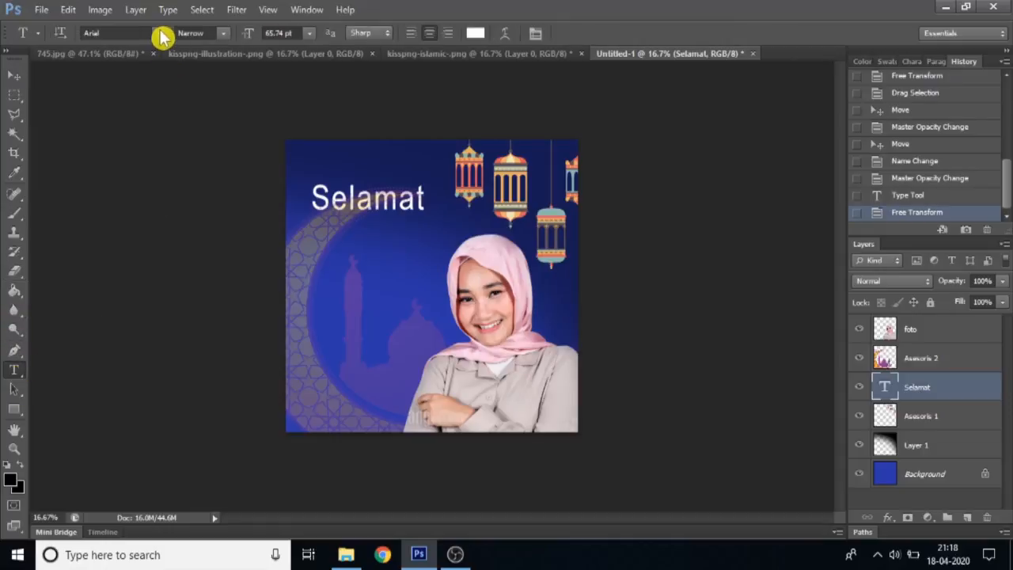
{"action": "left_click", "coordinate": [160, 35]}
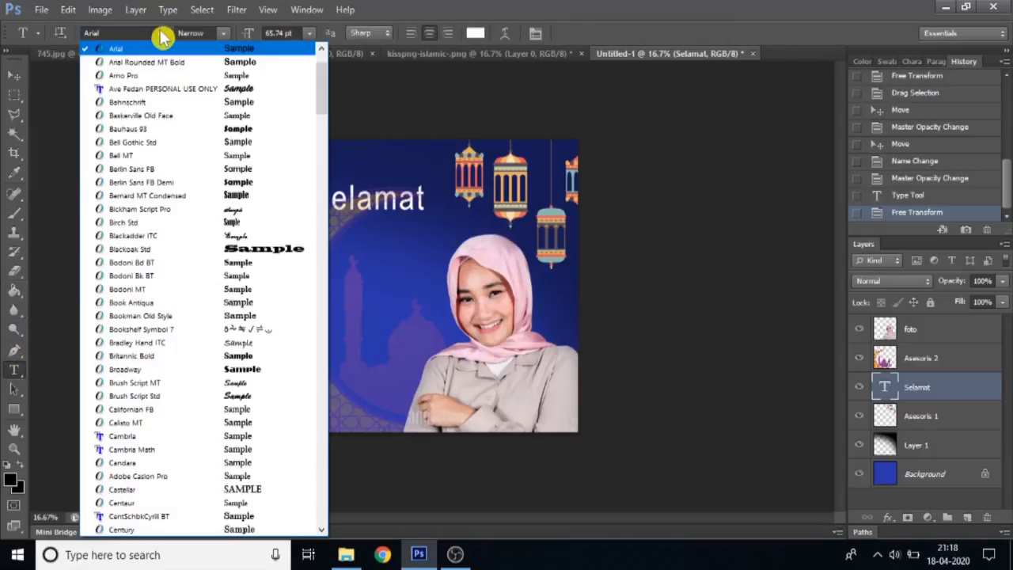
{"action": "left_click", "coordinate": [220, 94]}
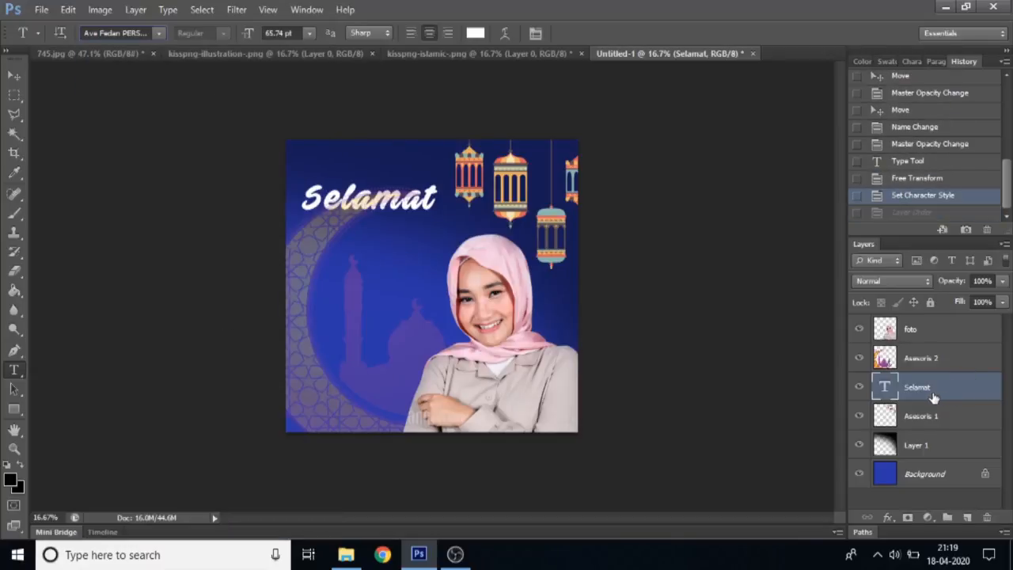
{"action": "left_click_drag", "start_coordinate": [932, 398], "coordinate": [948, 329]}
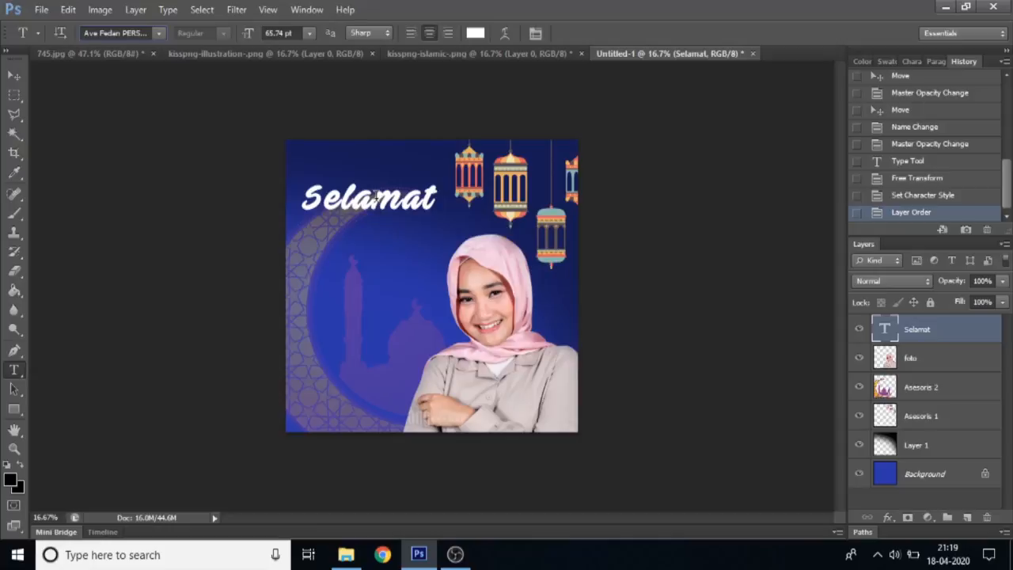
Move the Selamat text slightly down and scale it down to about 57 pt, beside the lanterns
{"action": "left_click", "coordinate": [14, 77]}
{"action": "left_click_drag", "start_coordinate": [357, 204], "coordinate": [396, 230]}
{"action": "key", "text": "ctrl+t"}
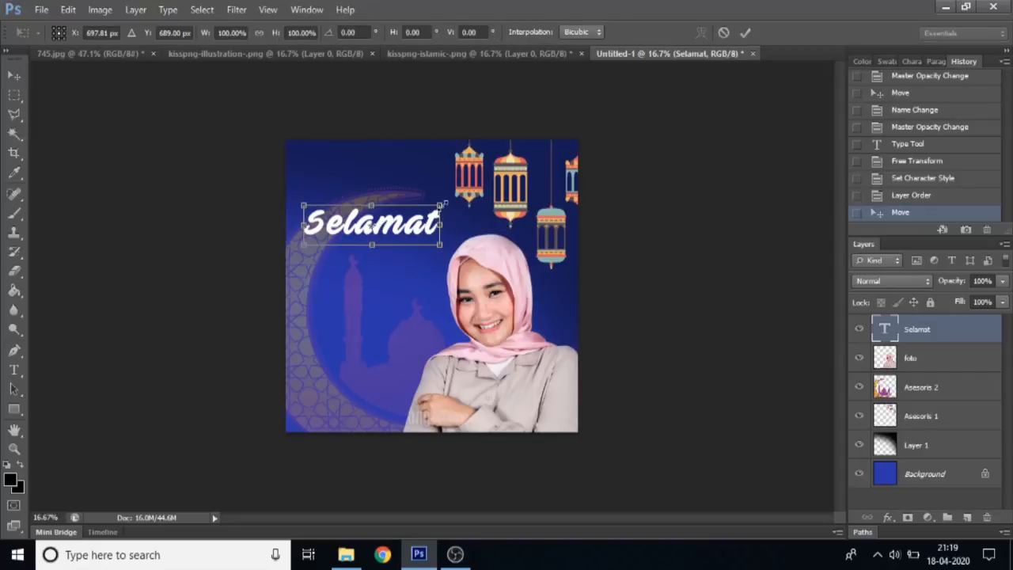
{"action": "left_click_drag", "start_coordinate": [440, 205], "coordinate": [409, 230]}
{"action": "key", "text": "Return"}
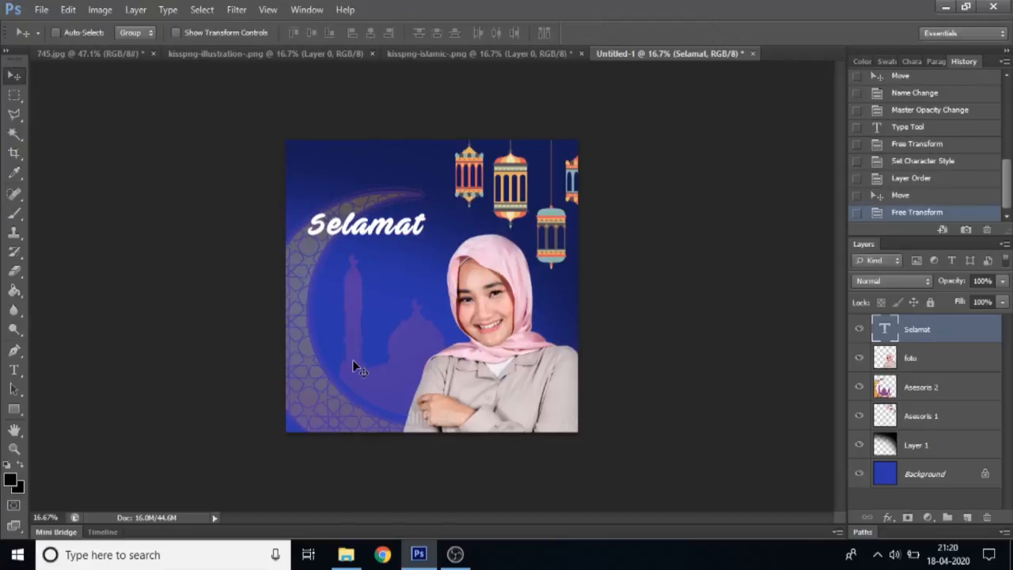
Move the Asesoris 2 moon and mosque up and enlarge them to about 111%, keeping them at the poster's left side
{"action": "left_click", "coordinate": [909, 388]}
{"action": "left_click_drag", "start_coordinate": [371, 369], "coordinate": [376, 331]}
{"action": "key", "text": "ctrl+t"}
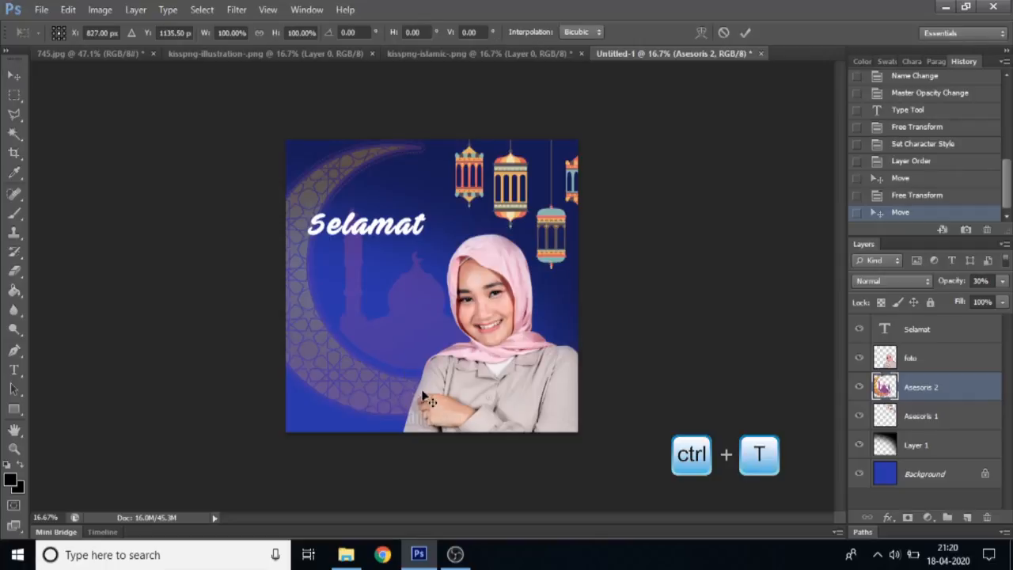
{"action": "left_click_drag", "start_coordinate": [528, 422], "coordinate": [551, 459]}
{"action": "left_click_drag", "start_coordinate": [427, 372], "coordinate": [405, 374]}
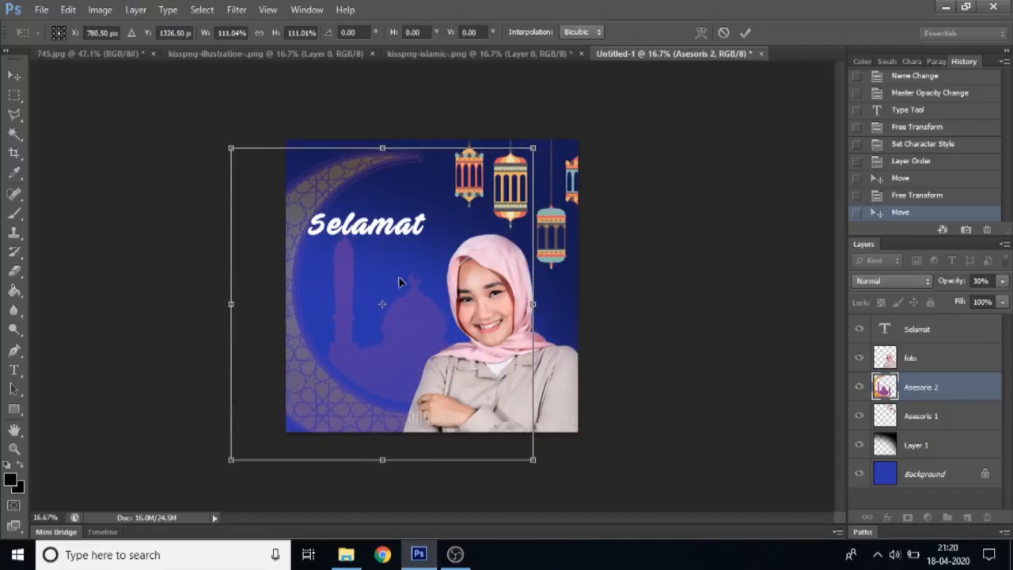
{"action": "left_click", "coordinate": [745, 33]}
Add the text Menunaikan as a second line, scale it up to about 372% and align it directly below Selamat
{"action": "left_click", "coordinate": [368, 247], "text": "ctrl"}
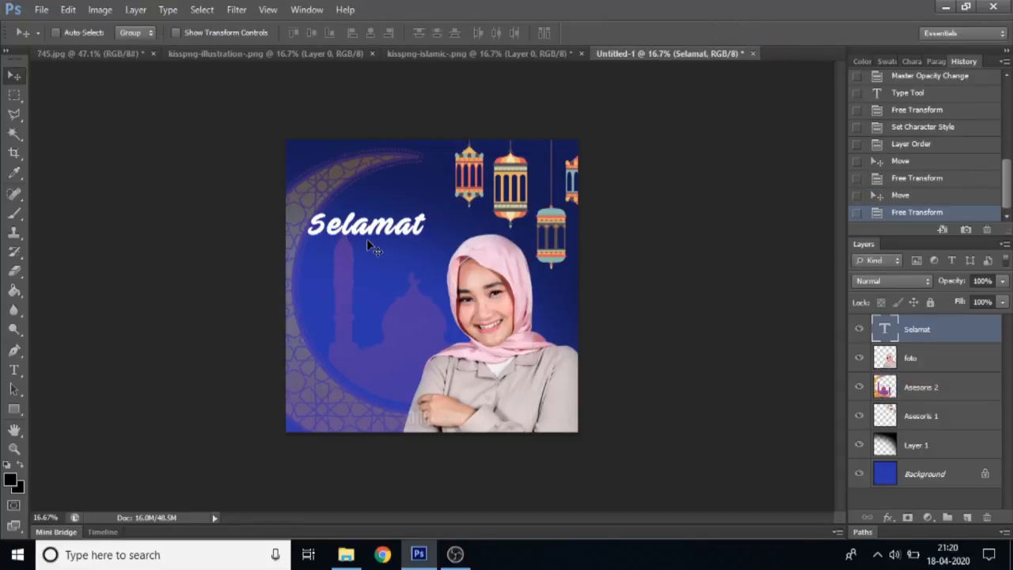
{"action": "left_click_drag", "start_coordinate": [14, 373], "coordinate": [49, 370]}
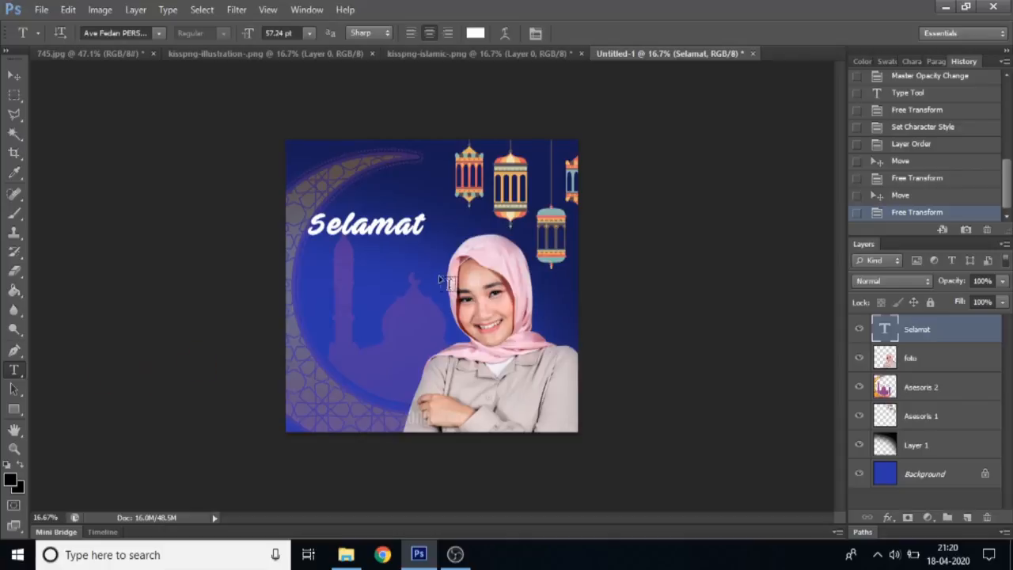
{"action": "left_click", "coordinate": [335, 271]}
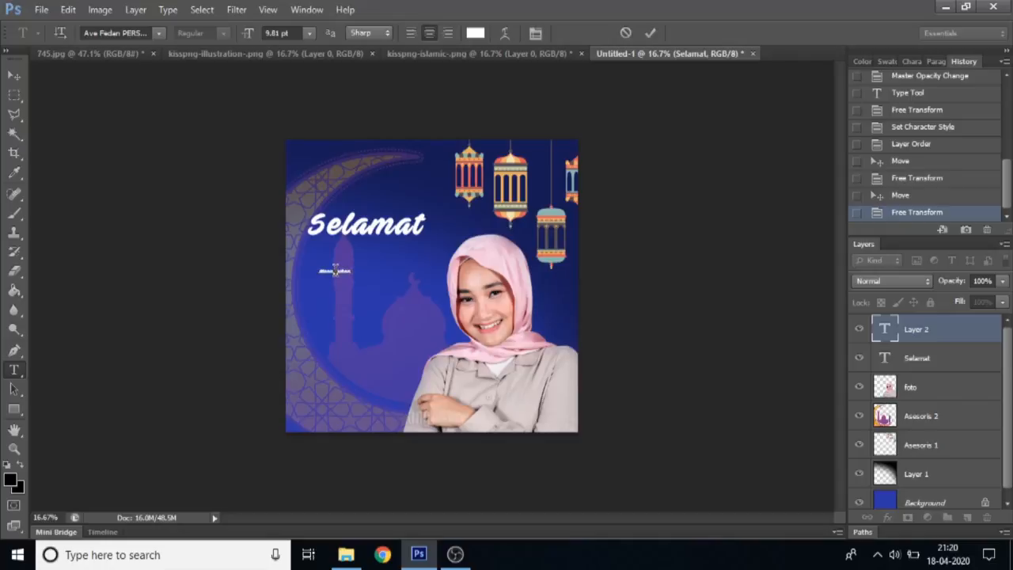
{"action": "left_click", "coordinate": [17, 83]}
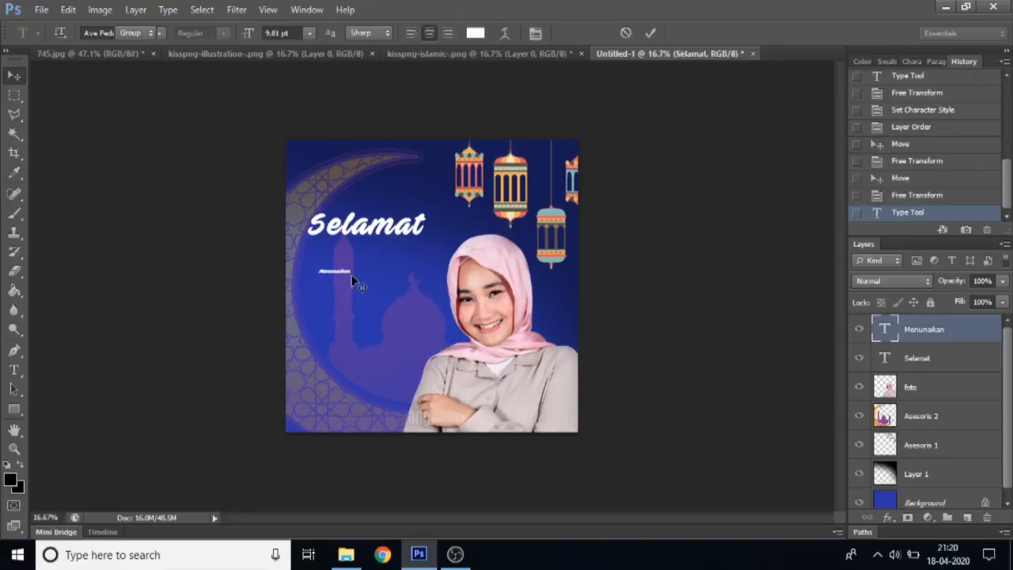
{"action": "key", "text": "ctrl+t"}
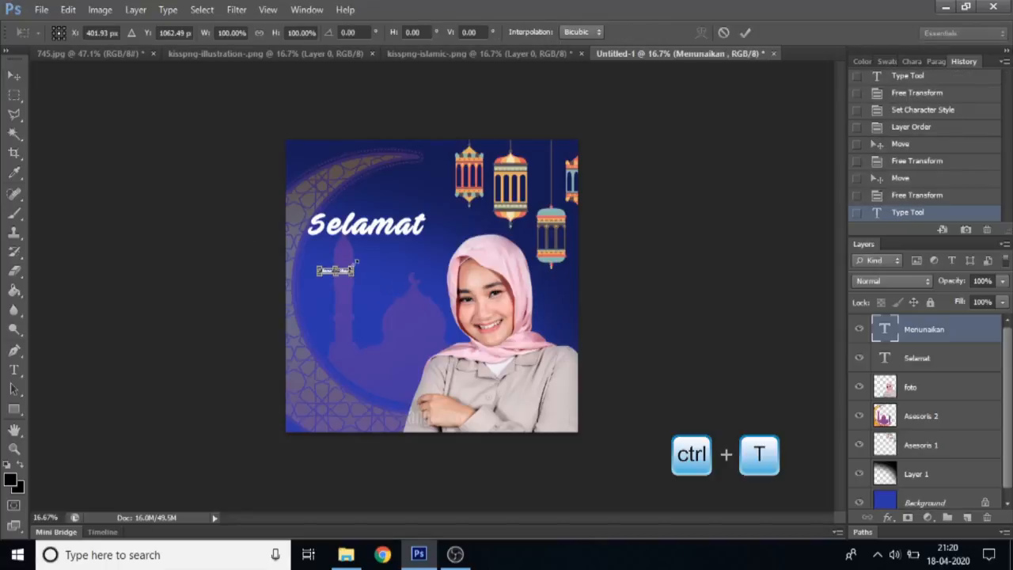
{"action": "left_click_drag", "start_coordinate": [354, 266], "coordinate": [440, 234]}
{"action": "left_click_drag", "start_coordinate": [395, 261], "coordinate": [384, 257]}
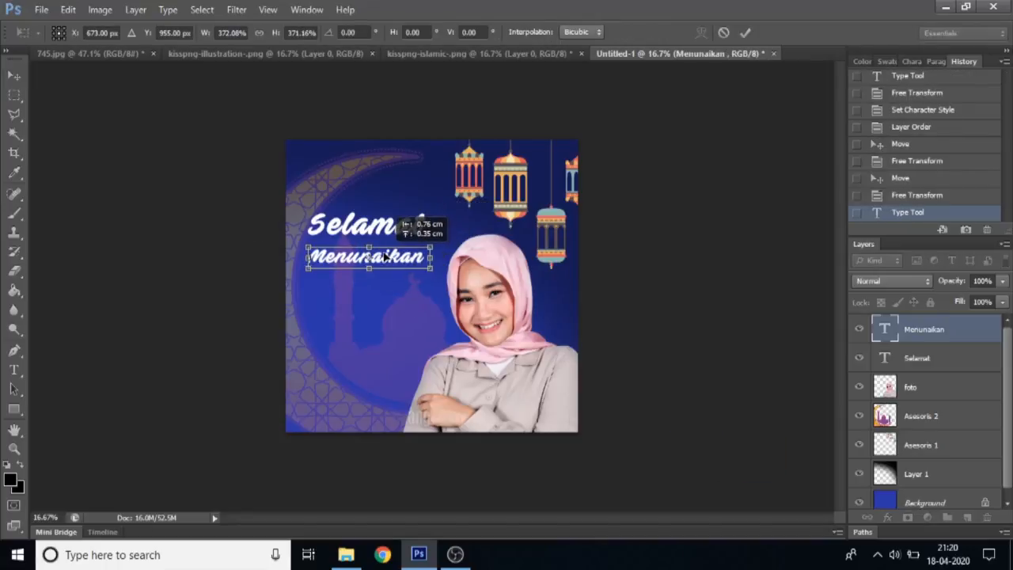
{"action": "left_click", "coordinate": [745, 33]}
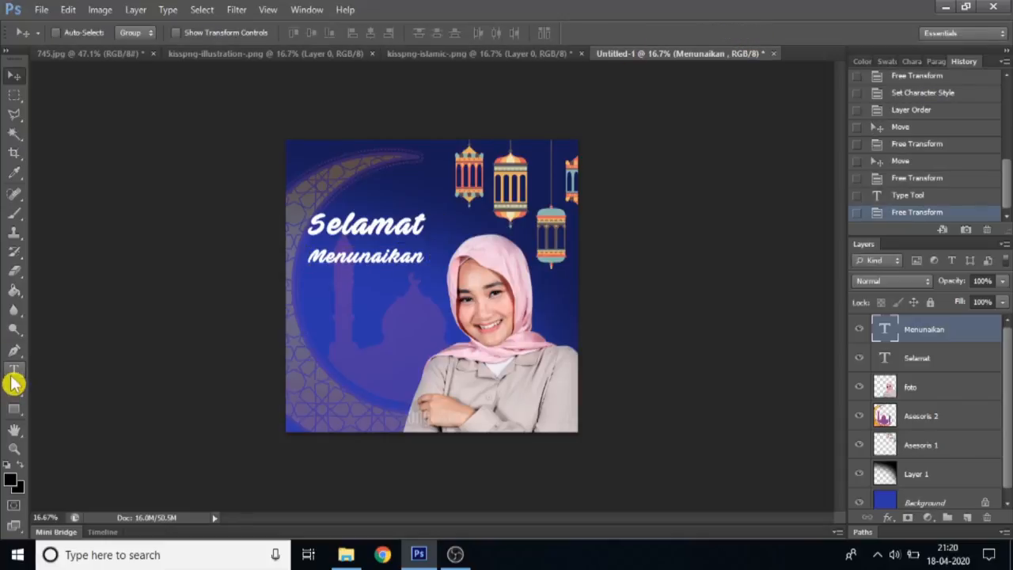
Set the Menunaikan text's font to Arial Bold and fit it closer beneath Selamat at about 36 pt
{"action": "left_click", "coordinate": [14, 371]}
{"action": "left_click", "coordinate": [156, 36]}
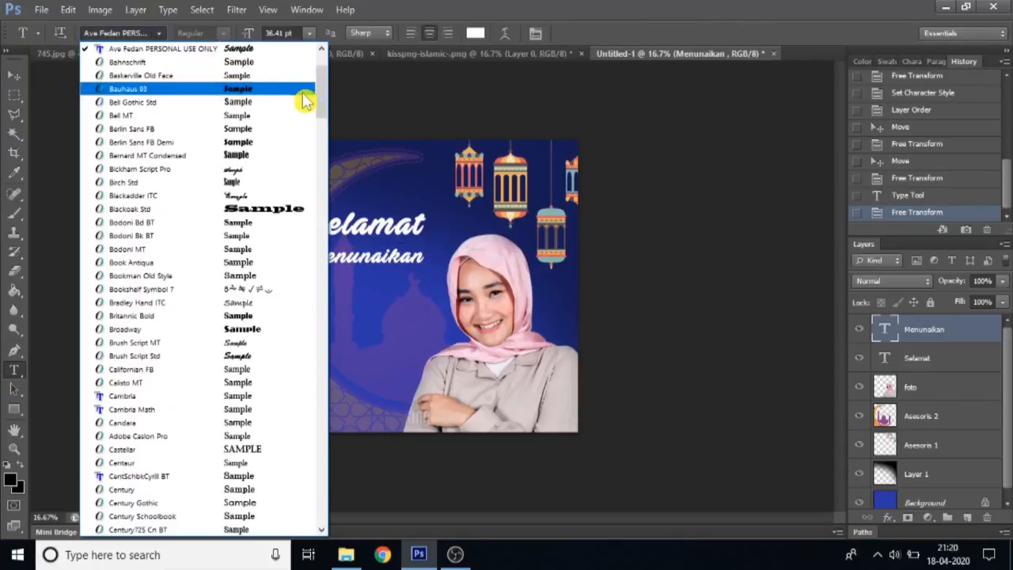
{"action": "scroll", "coordinate": [325, 87], "scroll_direction": "up", "scroll_amount": 3}
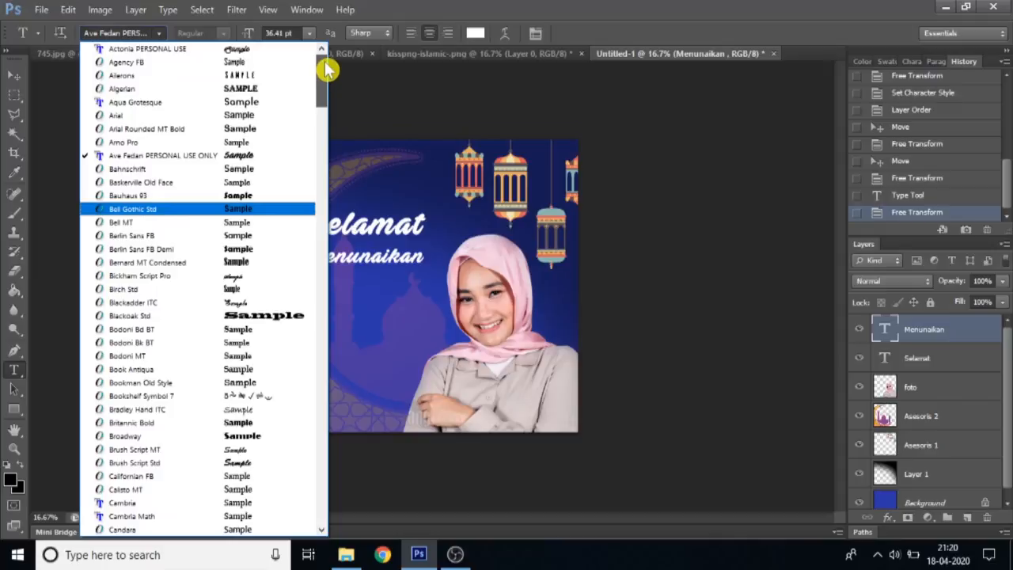
{"action": "left_click", "coordinate": [220, 116]}
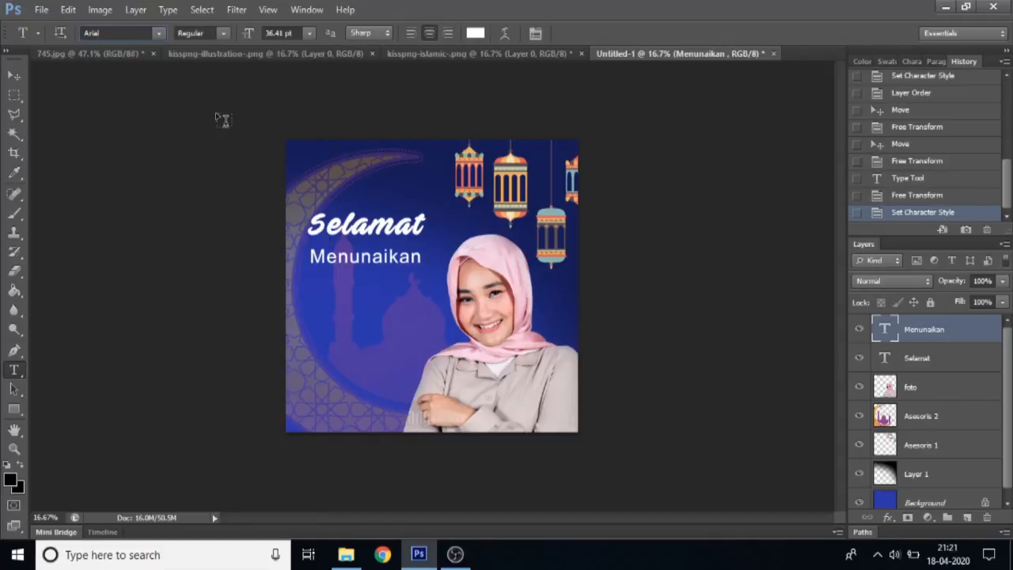
{"action": "left_click", "coordinate": [226, 35]}
{"action": "left_click", "coordinate": [205, 87]}
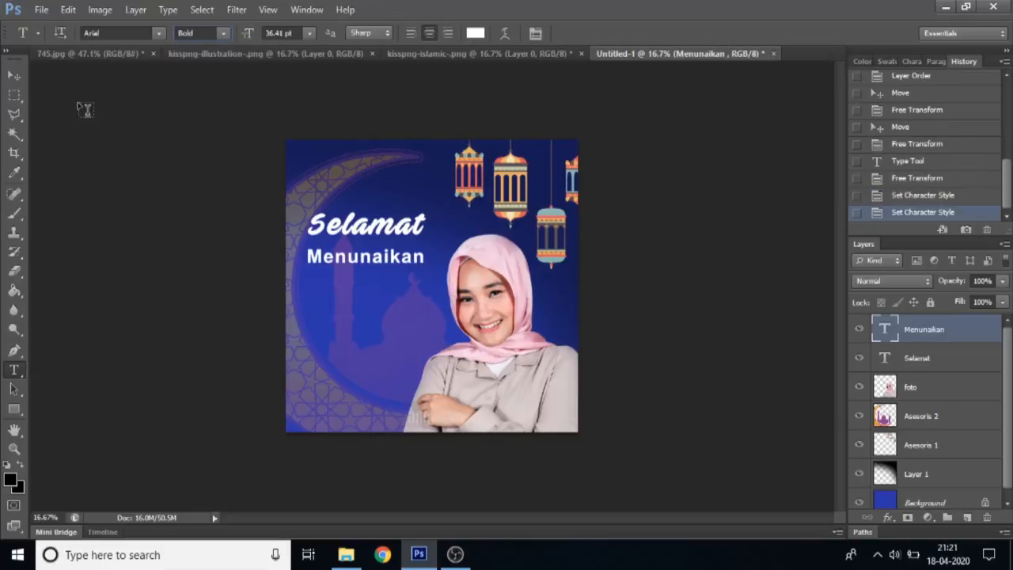
{"action": "left_click", "coordinate": [14, 74]}
{"action": "left_click_drag", "start_coordinate": [337, 259], "coordinate": [339, 252]}
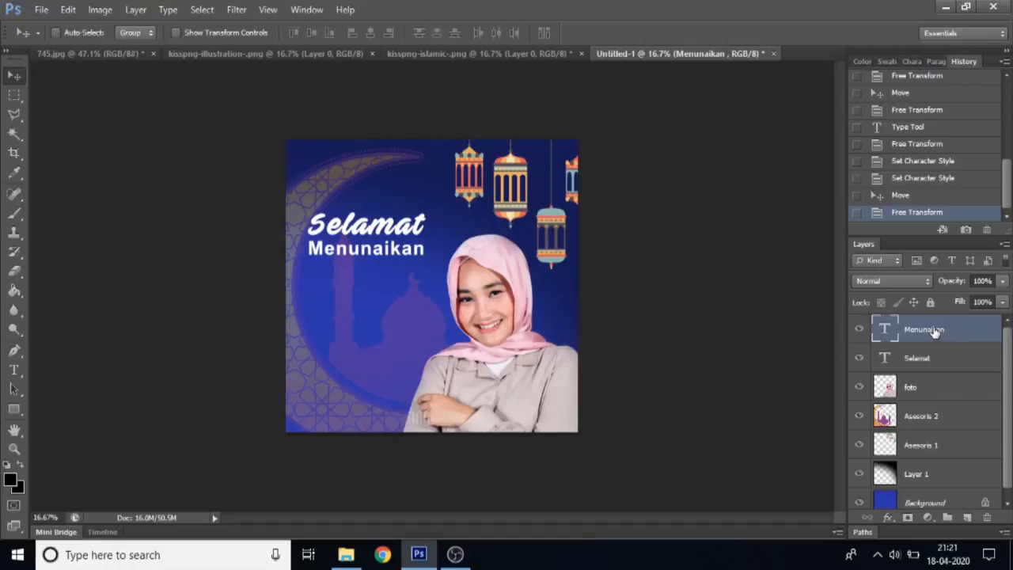
Duplicate the Menunaikan text layer, place the copy directly below the original and change its text to IBADAH
{"action": "right_click", "coordinate": [935, 333]}
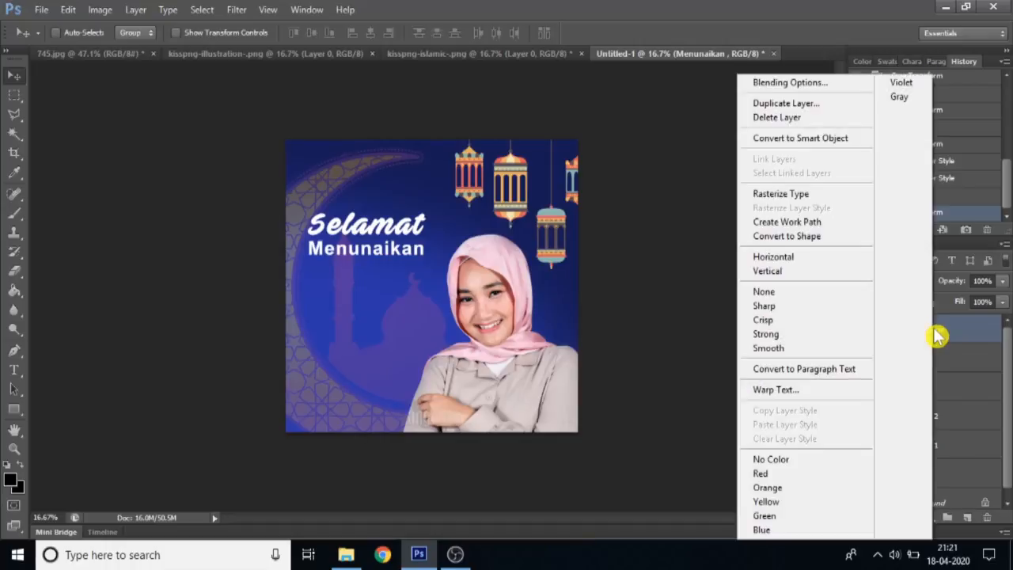
{"action": "left_click", "coordinate": [782, 105]}
{"action": "left_click", "coordinate": [656, 167]}
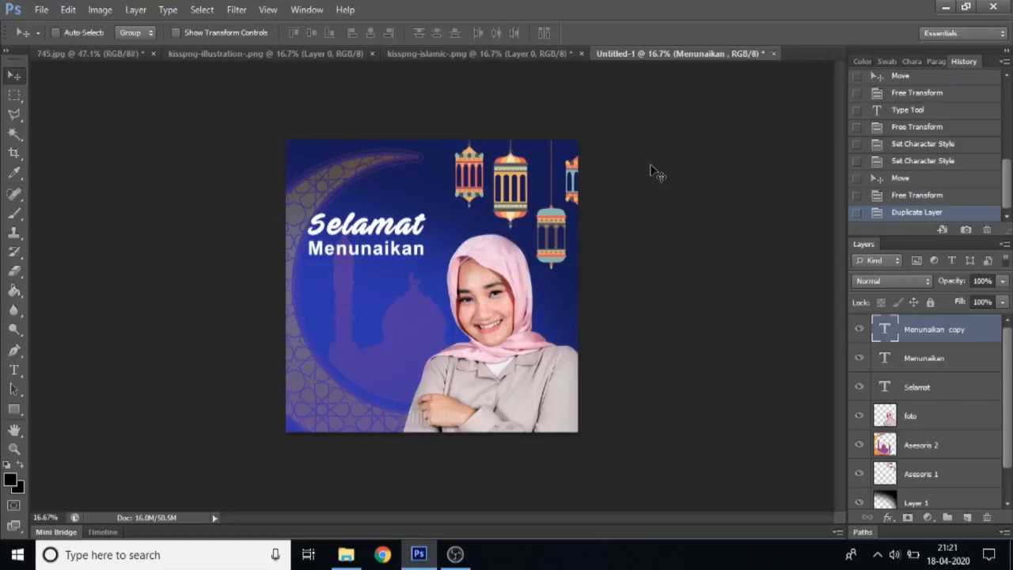
{"action": "left_click_drag", "start_coordinate": [380, 259], "coordinate": [381, 284]}
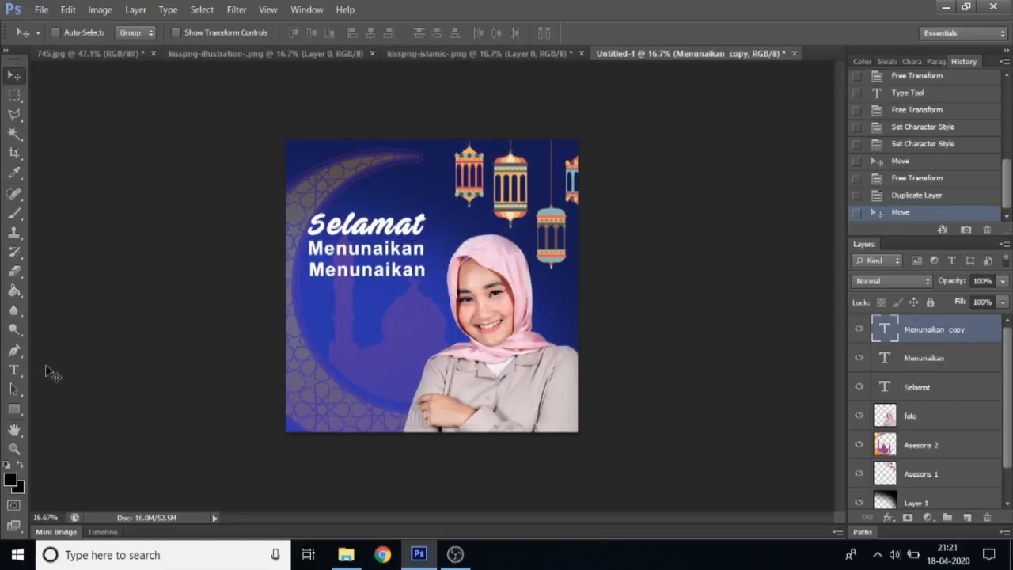
{"action": "left_click", "coordinate": [15, 372]}
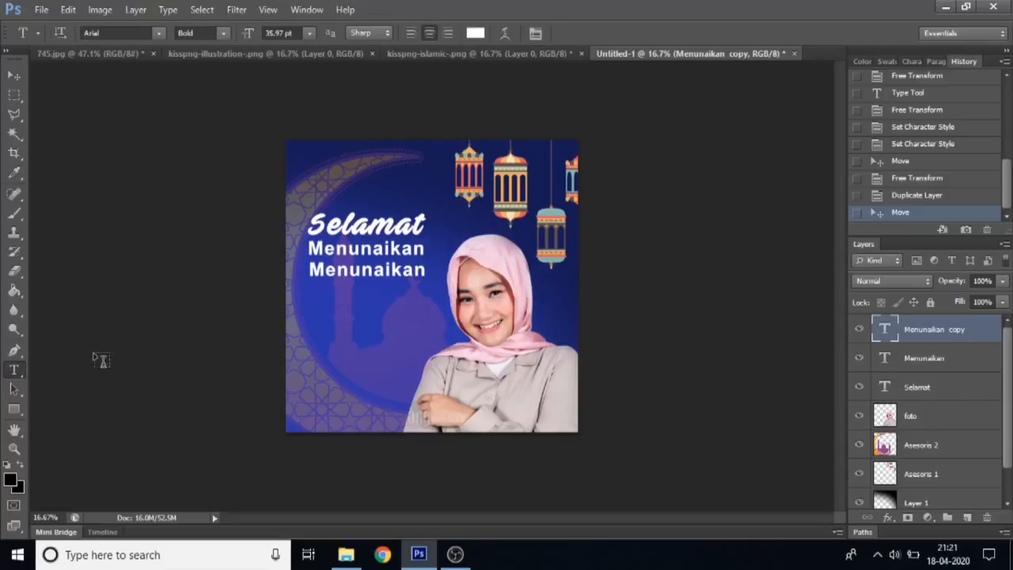
{"action": "left_click_drag", "start_coordinate": [311, 268], "coordinate": [447, 277]}
{"action": "type", "text": "IBADA"}
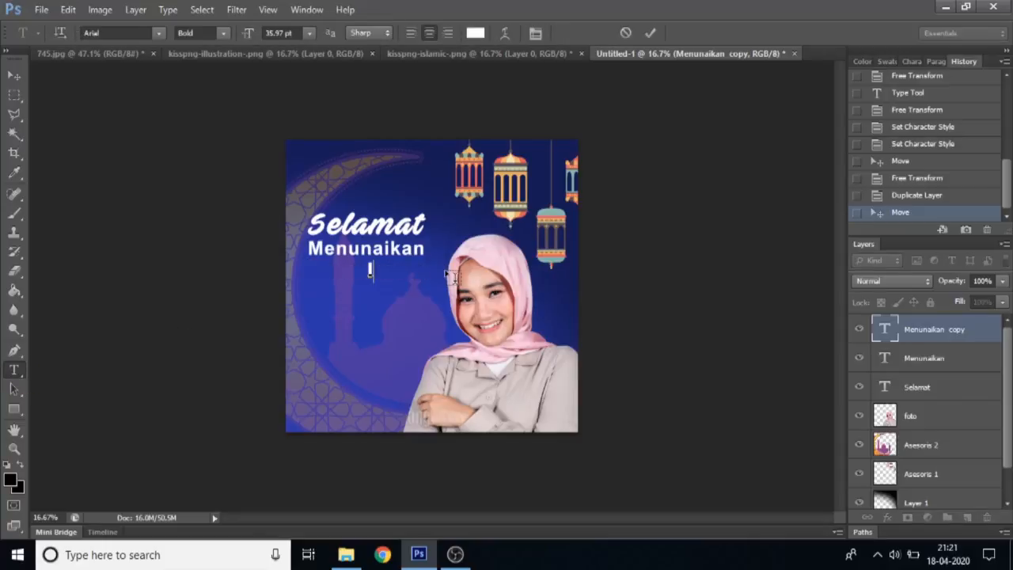
{"action": "type", "text": "H"}
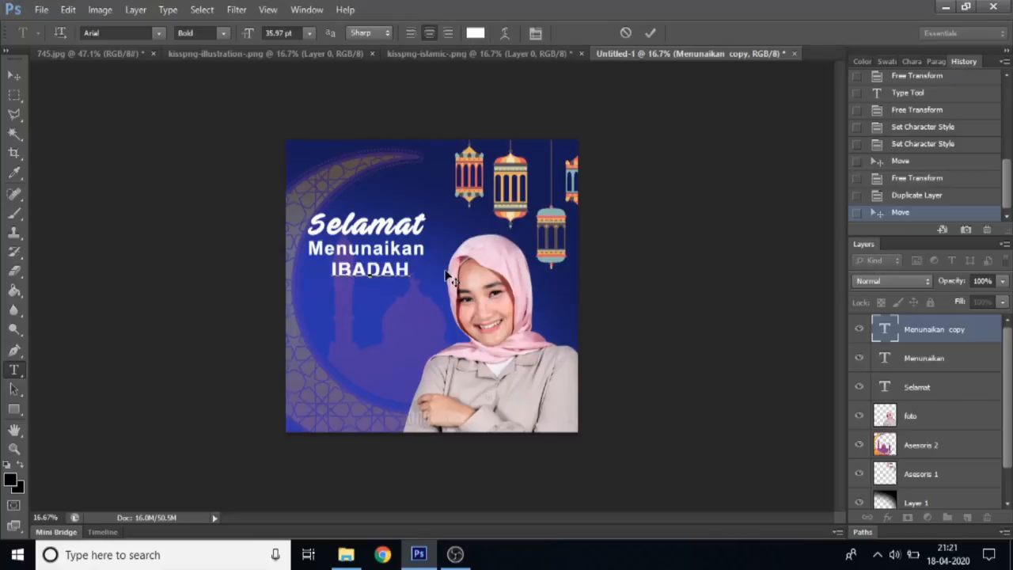
{"action": "left_click", "coordinate": [15, 78]}
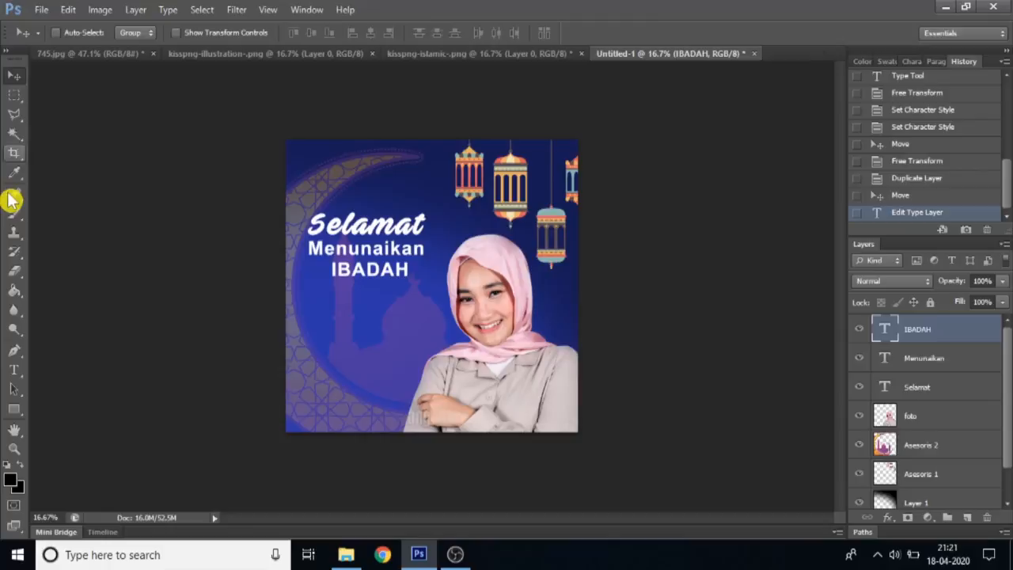
Change the IBADAH text's font to Agency FB in the Bold style
{"action": "left_click", "coordinate": [19, 368]}
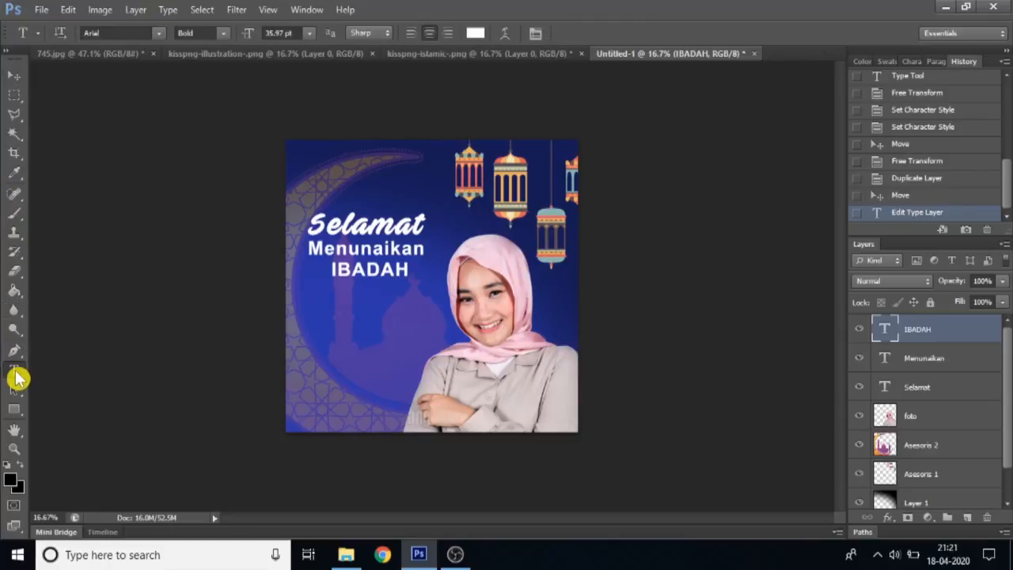
{"action": "left_click", "coordinate": [158, 32]}
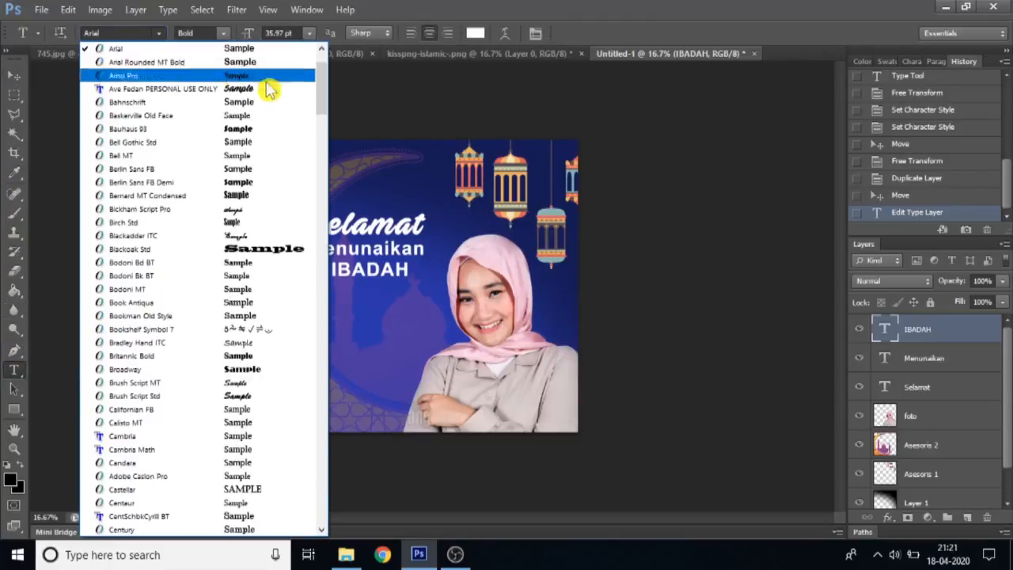
{"action": "scroll", "coordinate": [328, 95], "scroll_direction": "up", "scroll_amount": 2}
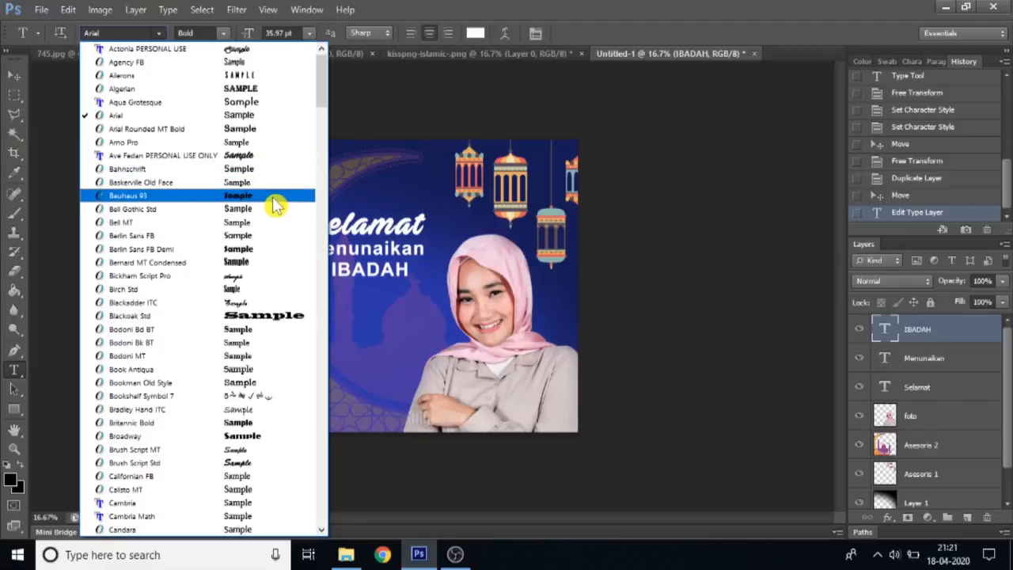
{"action": "left_click", "coordinate": [250, 65]}
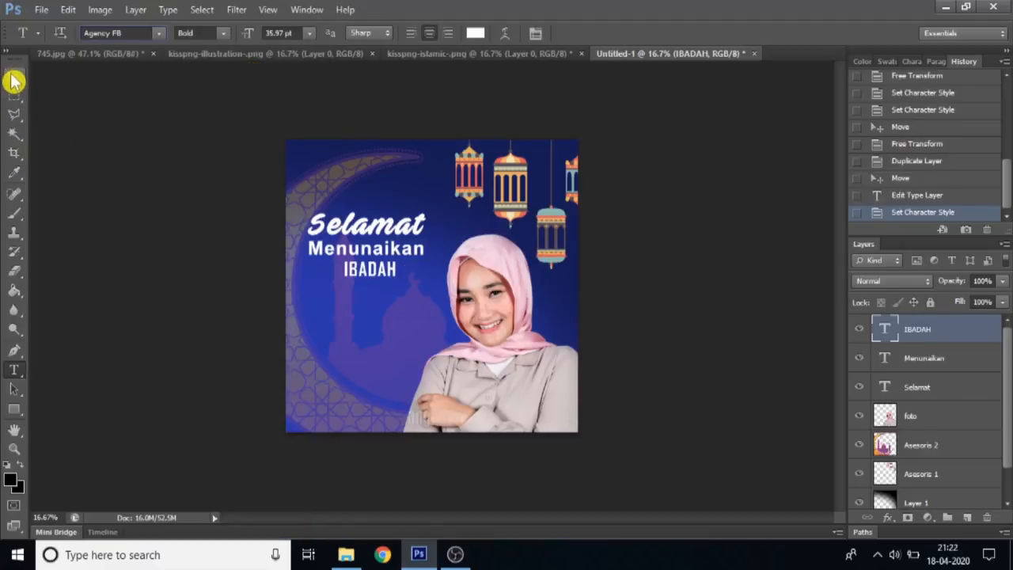
Scale the IBADAH text up to about 227% and align it directly below Menunaikan at the same width
{"action": "left_click", "coordinate": [14, 78]}
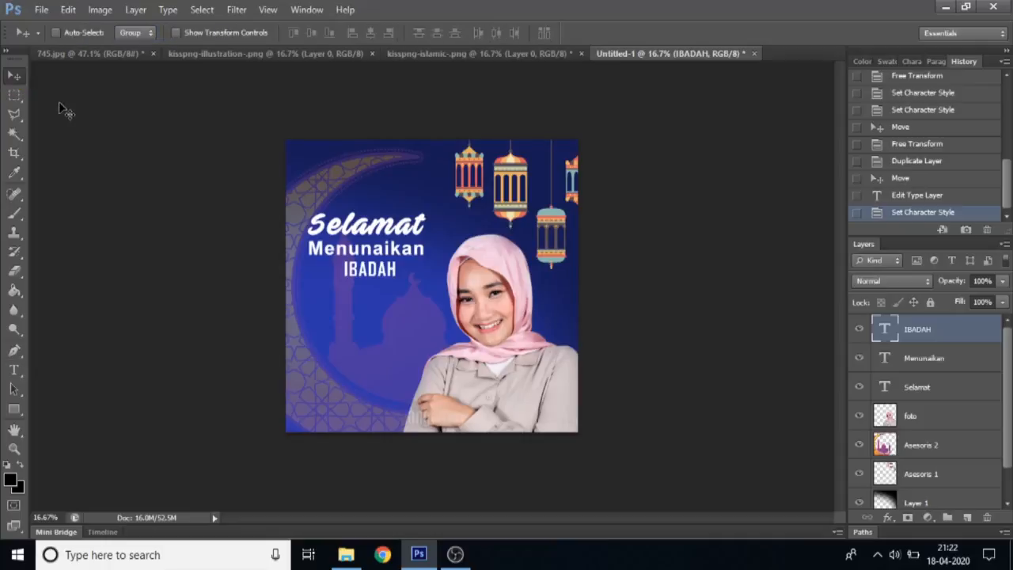
{"action": "left_click_drag", "start_coordinate": [382, 283], "coordinate": [432, 308]}
{"action": "key", "text": "ctrl+t"}
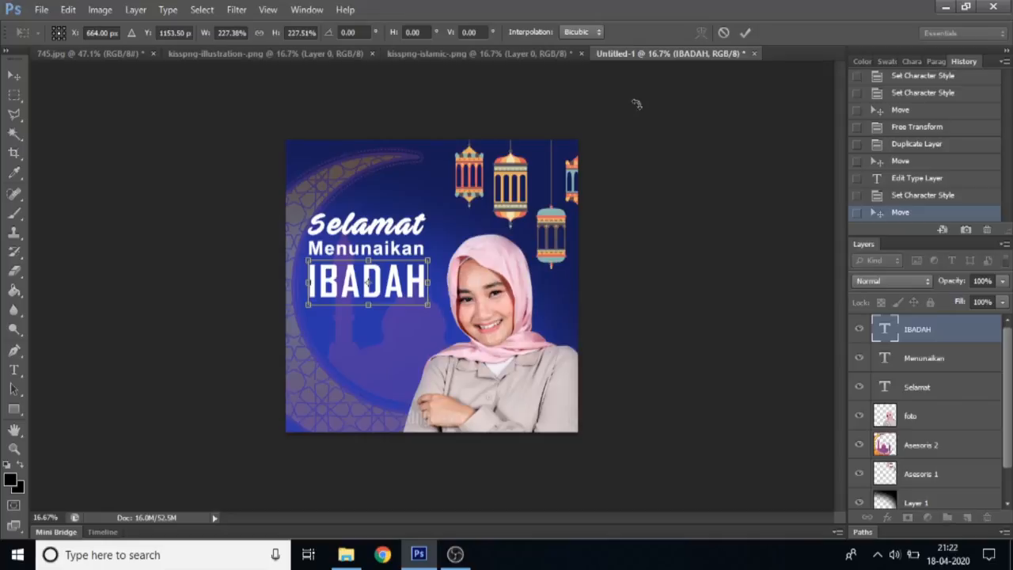
{"action": "left_click", "coordinate": [744, 32]}
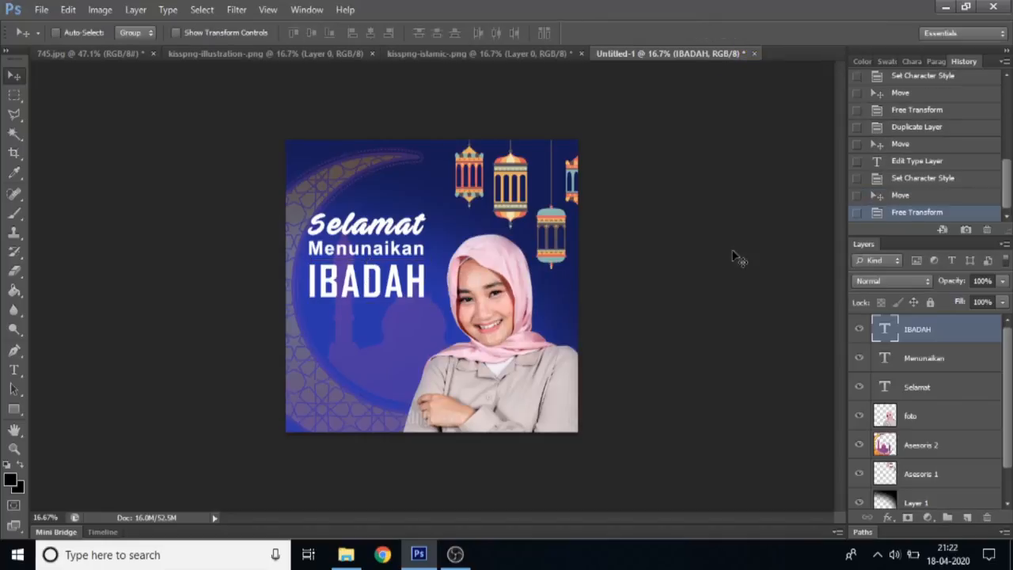
Duplicate the IBADAH text layer, place the copy directly below the original and change its text to PUASA
{"action": "right_click", "coordinate": [939, 330]}
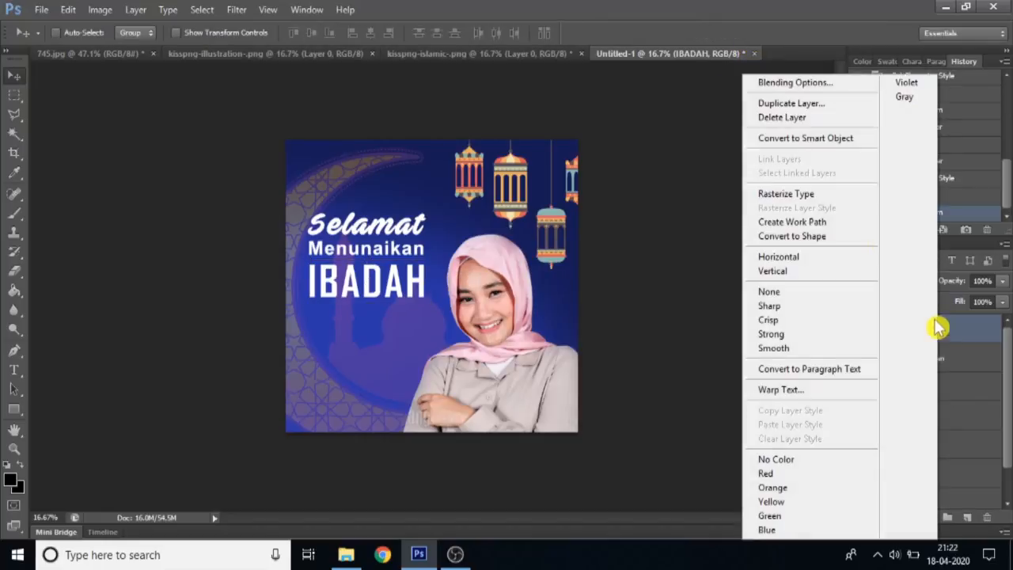
{"action": "left_click", "coordinate": [814, 102]}
{"action": "left_click", "coordinate": [658, 169]}
{"action": "left_click_drag", "start_coordinate": [392, 288], "coordinate": [393, 334]}
{"action": "left_click_drag", "start_coordinate": [12, 379], "coordinate": [11, 380]}
{"action": "left_click", "coordinate": [79, 366]}
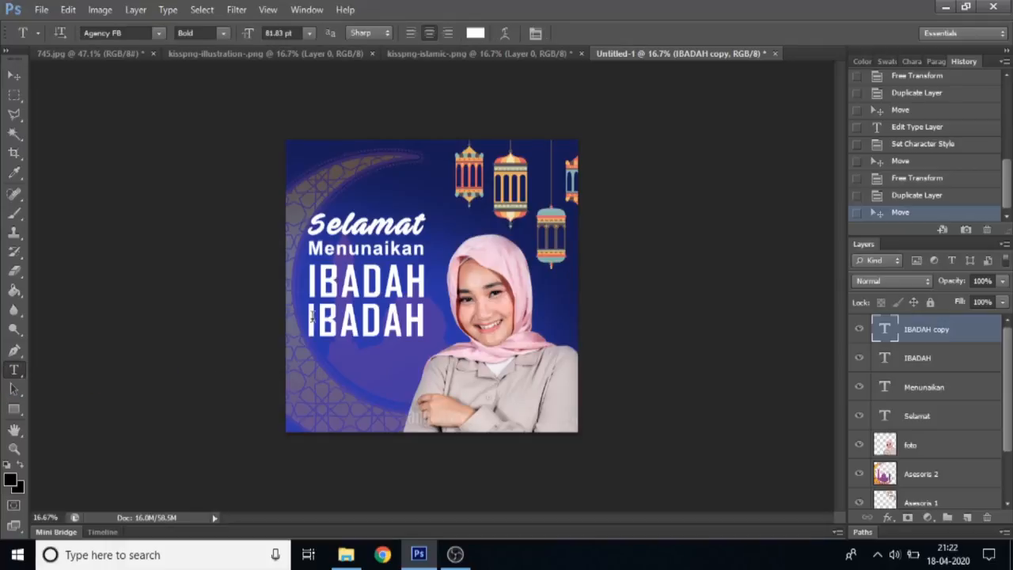
{"action": "left_click_drag", "start_coordinate": [308, 316], "coordinate": [520, 333]}
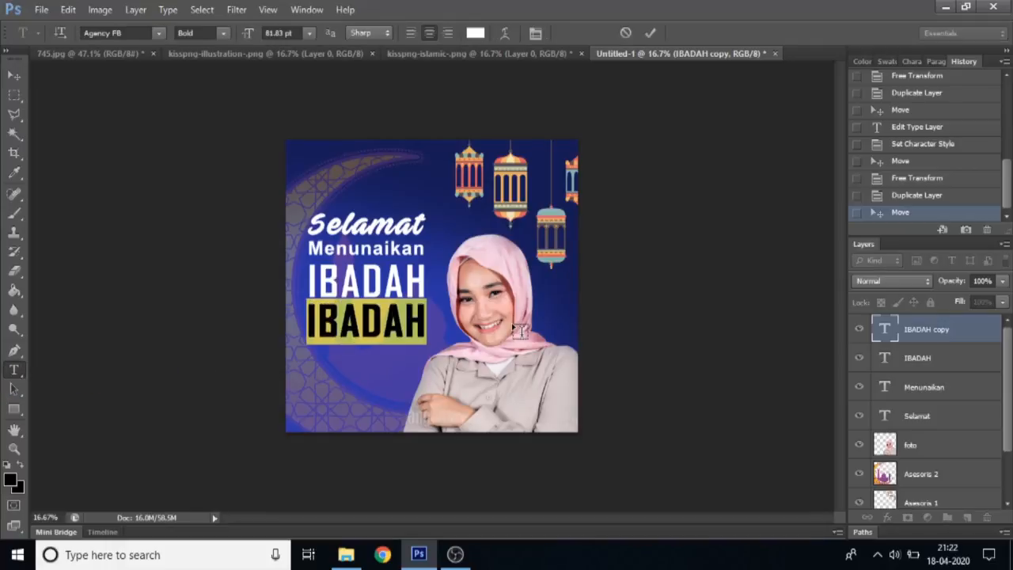
{"action": "type", "text": "PPUASA"}
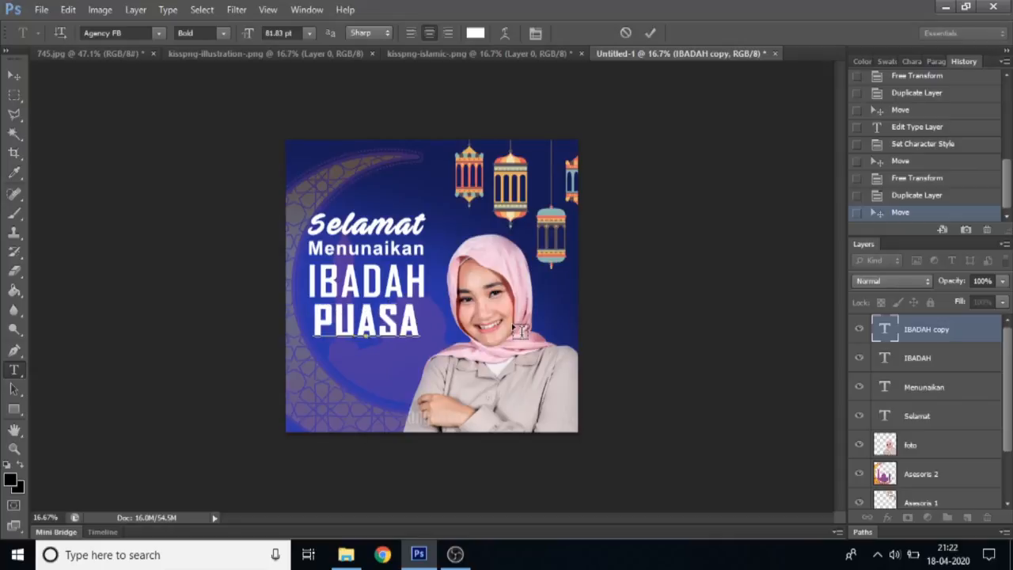
{"action": "left_click", "coordinate": [14, 76]}
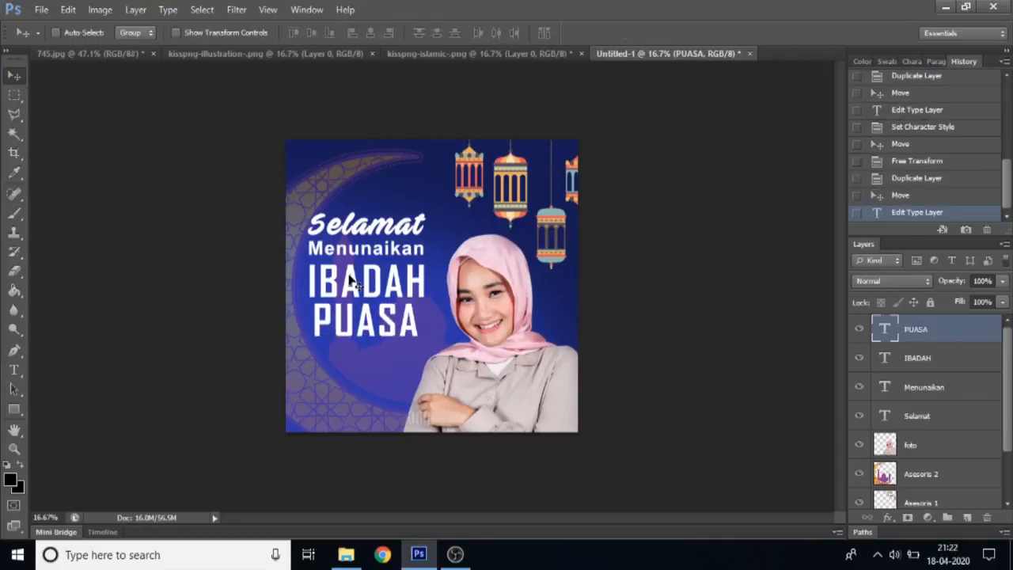
Align the PUASA text with the left edge of IBADAH and scale it up to about 115%
{"action": "left_click_drag", "start_coordinate": [357, 333], "coordinate": [354, 332]}
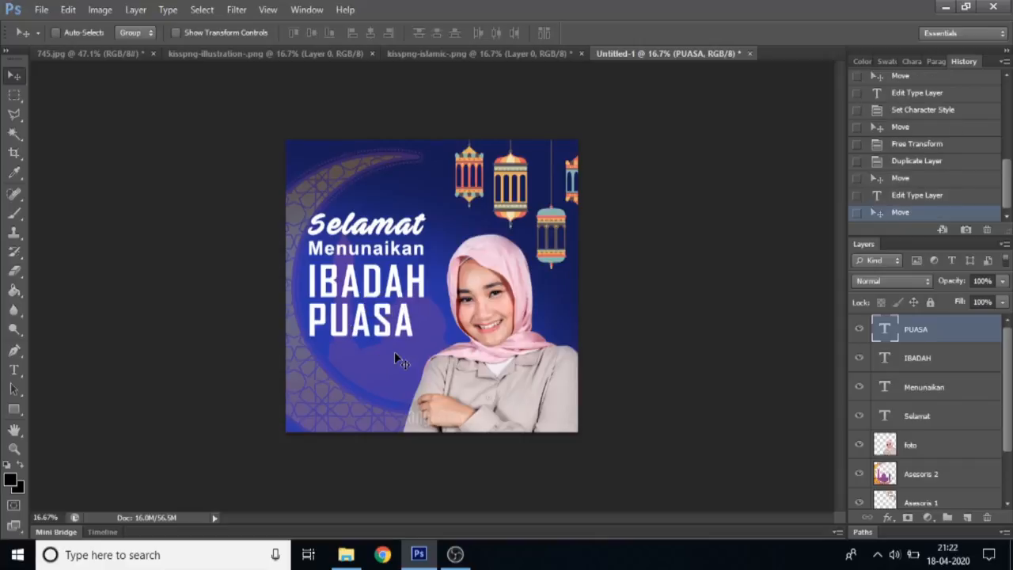
{"action": "key", "text": "ctrl+t"}
{"action": "left_click_drag", "start_coordinate": [414, 351], "coordinate": [431, 349]}
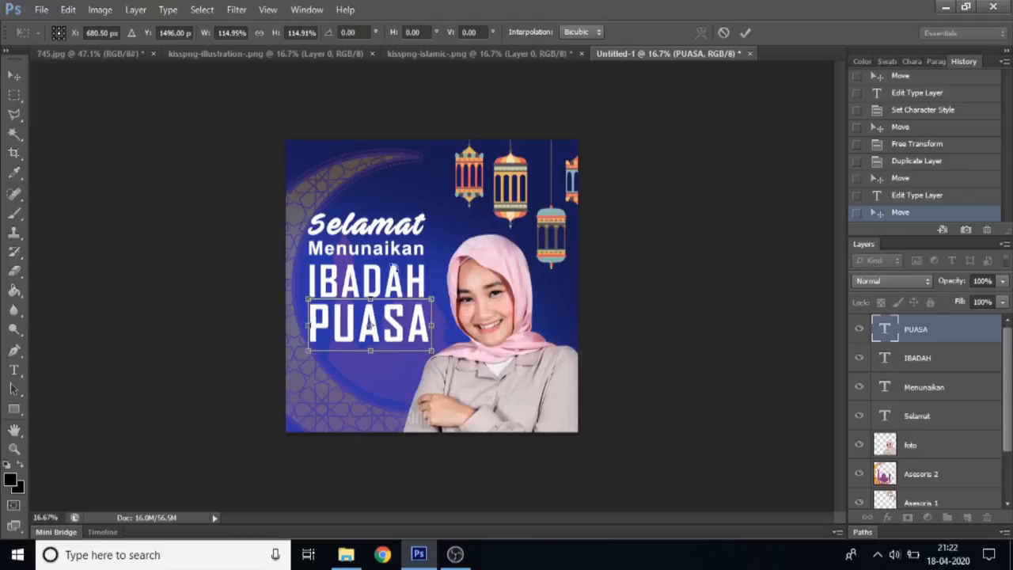
{"action": "left_click", "coordinate": [745, 33]}
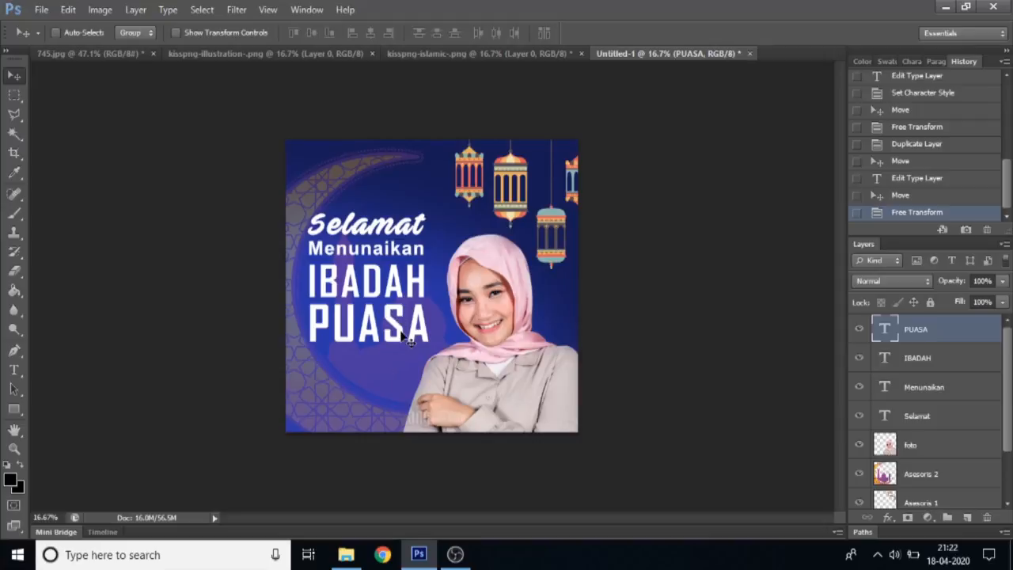
Duplicate the Menunaikan text layer and place the copy directly below PUASA
{"action": "right_click", "coordinate": [401, 253]}
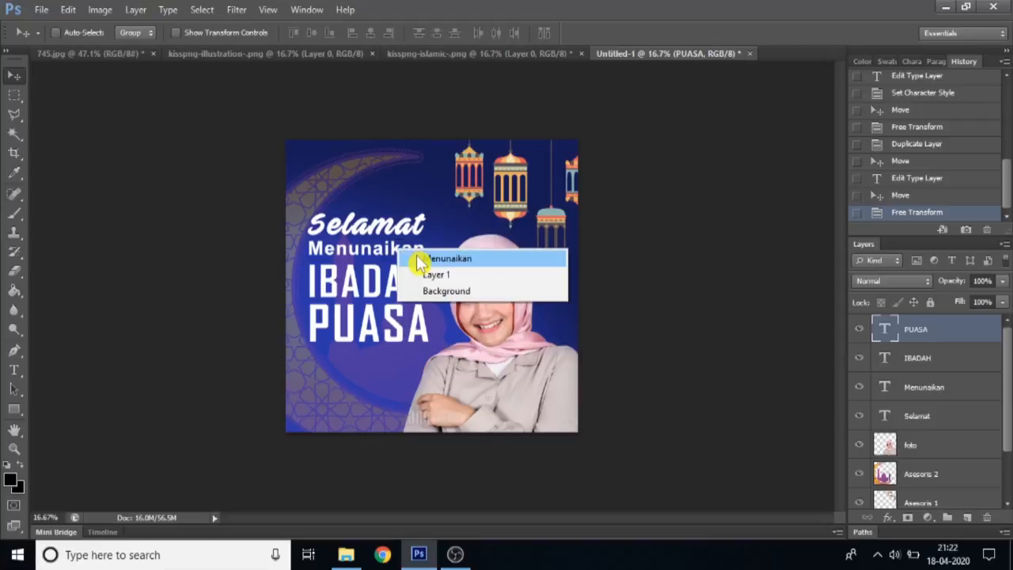
{"action": "right_click", "coordinate": [362, 249]}
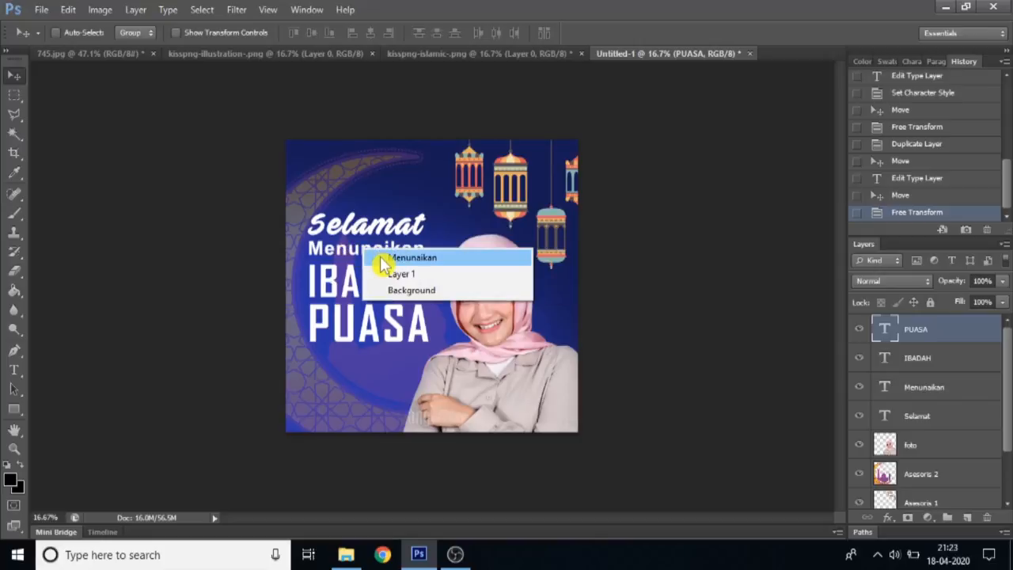
{"action": "left_click", "coordinate": [383, 258]}
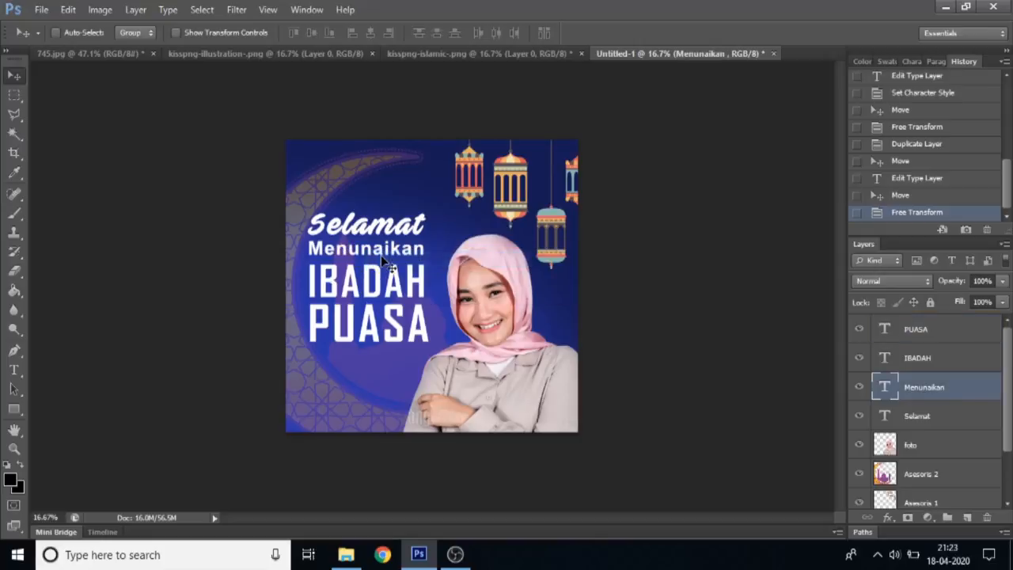
{"action": "right_click", "coordinate": [924, 394]}
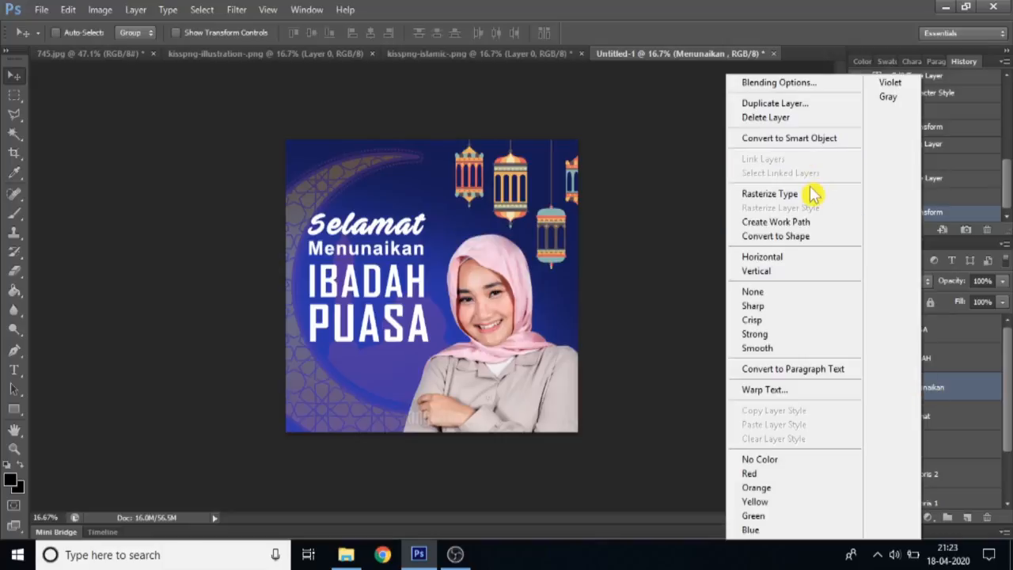
{"action": "left_click", "coordinate": [791, 103]}
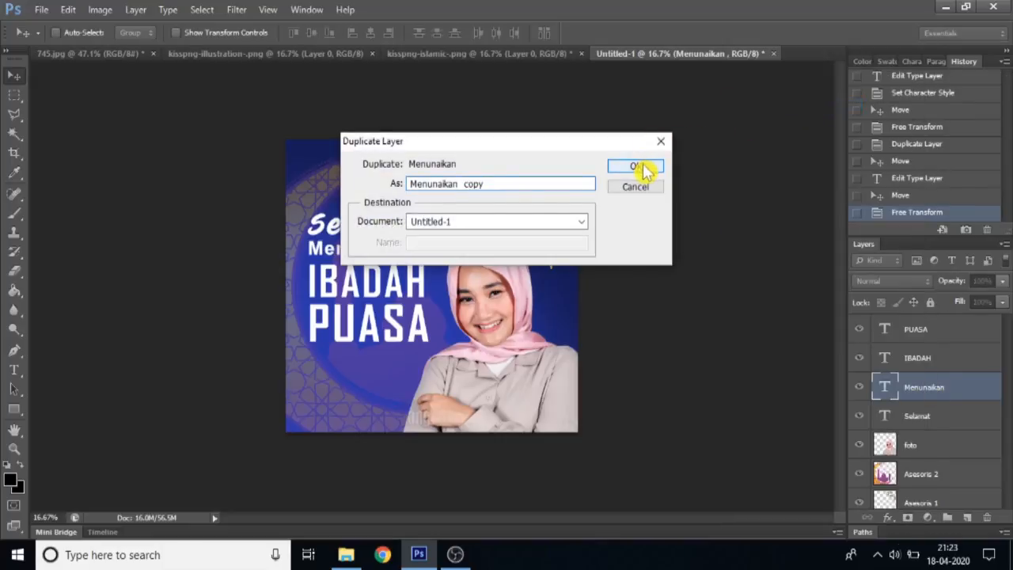
{"action": "left_click", "coordinate": [644, 164]}
{"action": "left_click_drag", "start_coordinate": [406, 246], "coordinate": [325, 362]}
Change the text of the Menunaikan copy below PUASA to Ramadhan
{"action": "left_click", "coordinate": [13, 370]}
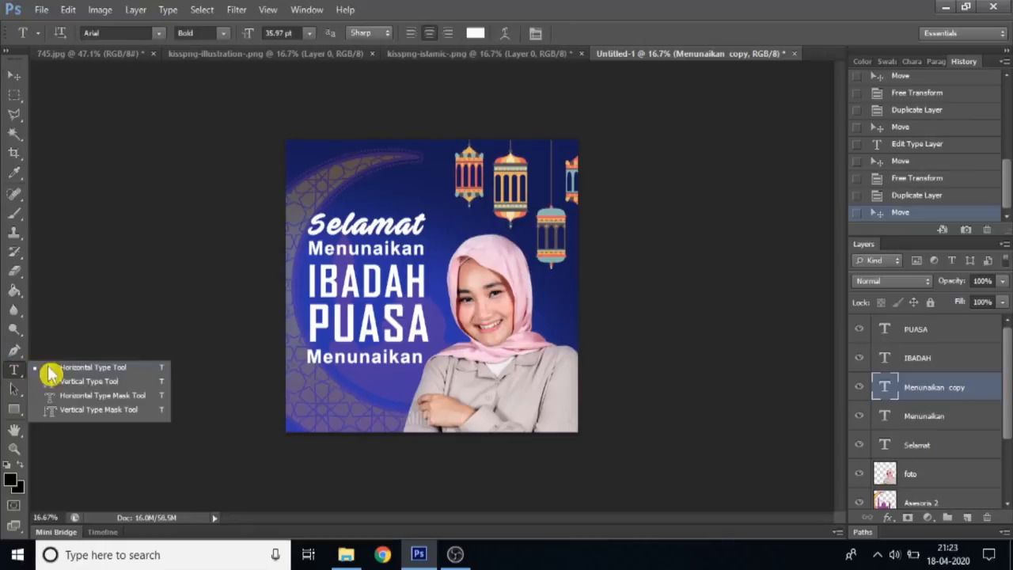
{"action": "left_click_drag", "start_coordinate": [309, 354], "coordinate": [519, 364]}
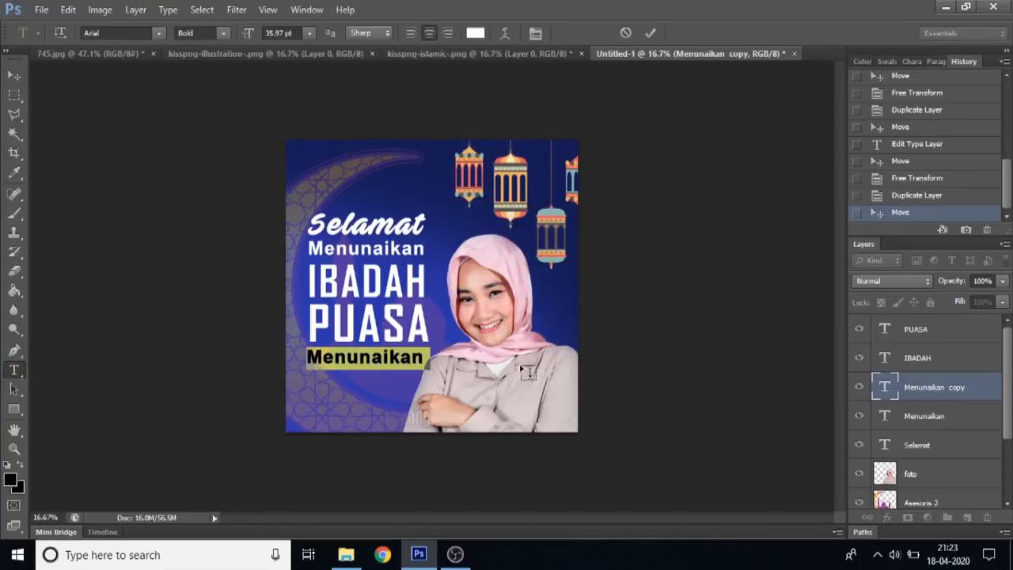
{"action": "type", "text": "Ra"}
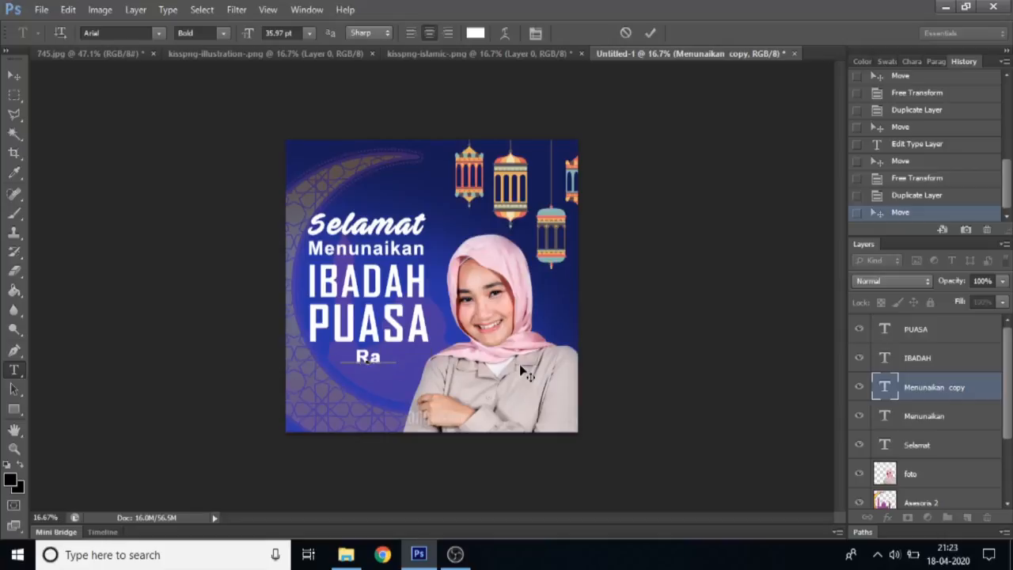
{"action": "type", "text": "madhan"}
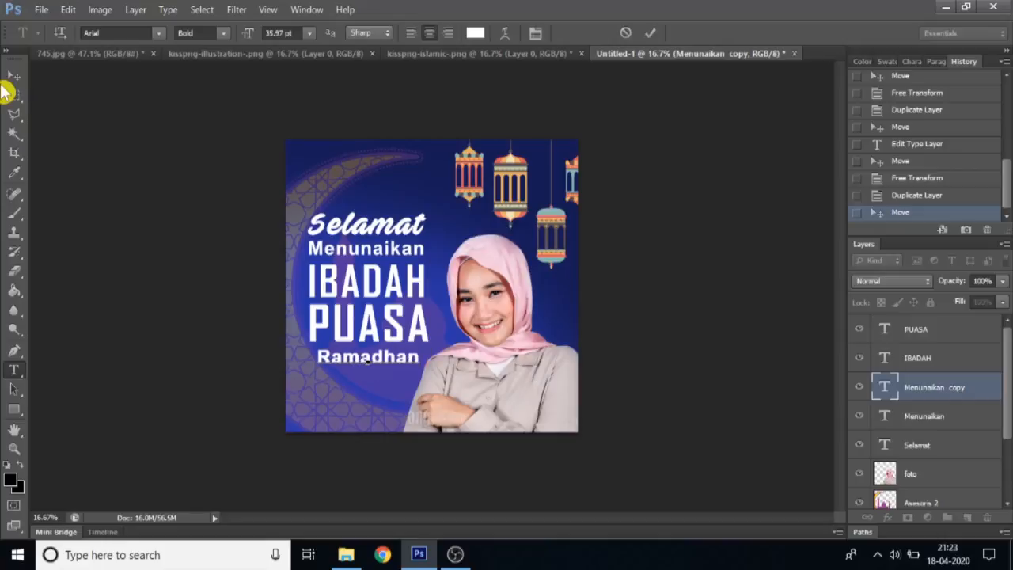
Align the Ramadhan text with the left edge of PUASA, scale it up to about 121% and nudge it slightly upward
{"action": "left_click", "coordinate": [14, 75]}
{"action": "left_click_drag", "start_coordinate": [388, 346], "coordinate": [375, 345]}
{"action": "left_click_drag", "start_coordinate": [374, 343], "coordinate": [375, 345]}
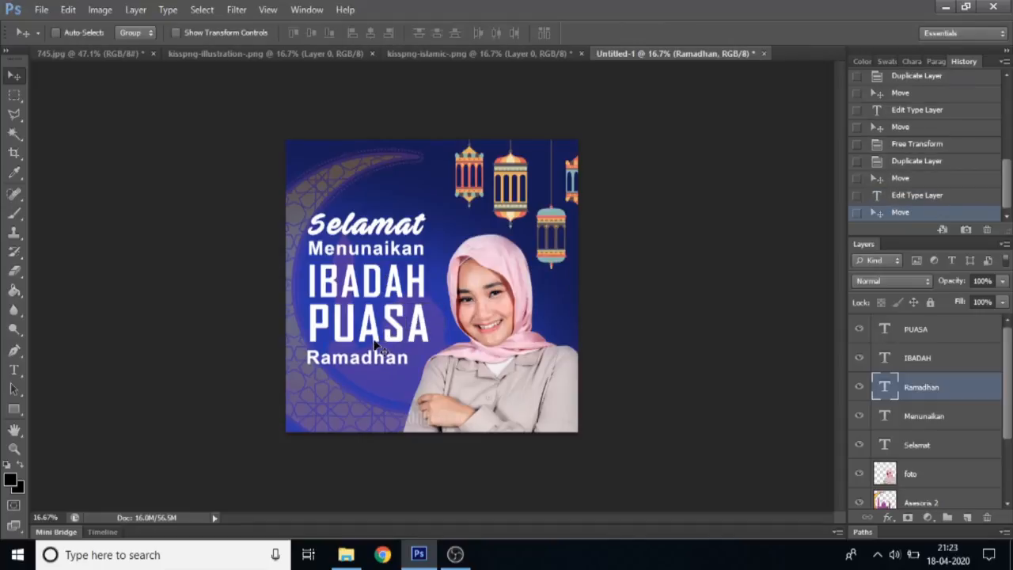
{"action": "key", "text": "ctrl+t"}
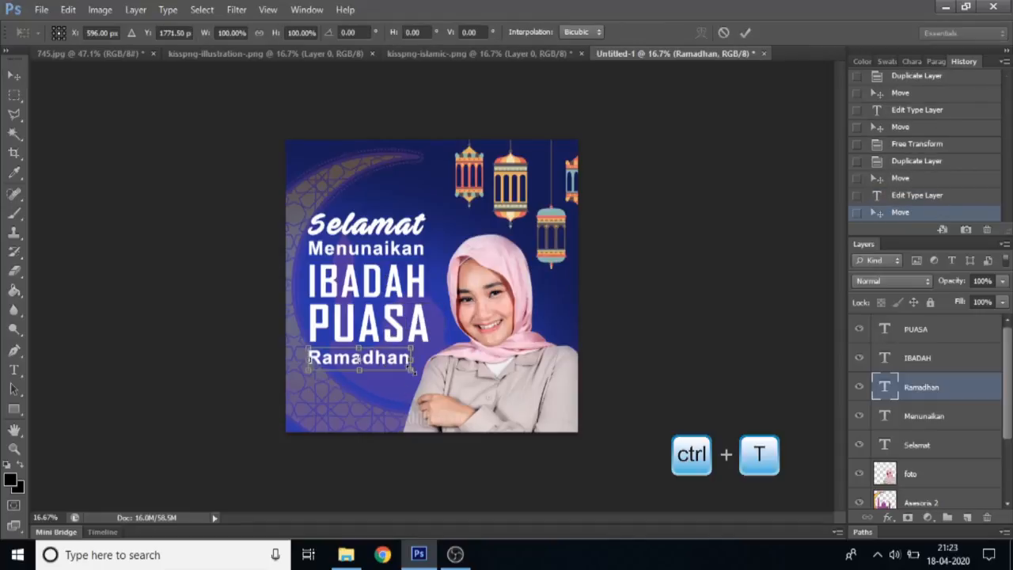
{"action": "left_click_drag", "start_coordinate": [414, 373], "coordinate": [432, 375]}
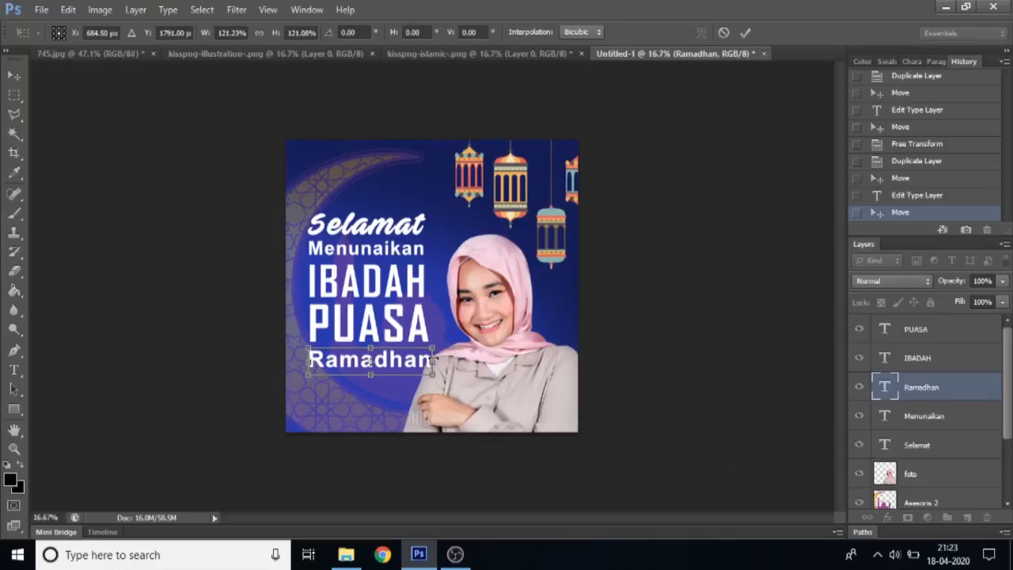
{"action": "left_click", "coordinate": [745, 32]}
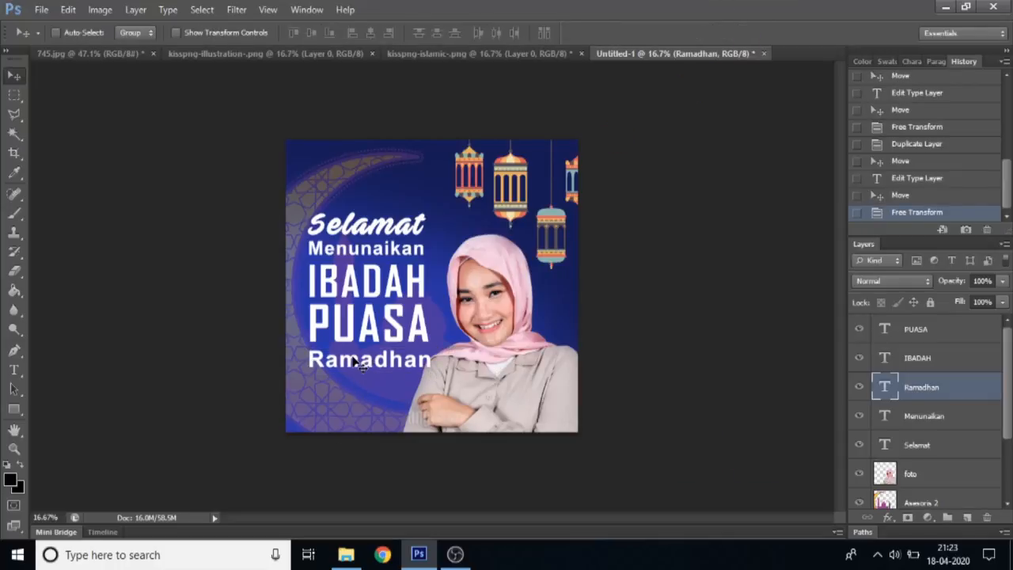
{"action": "key", "text": "shift+Up"}
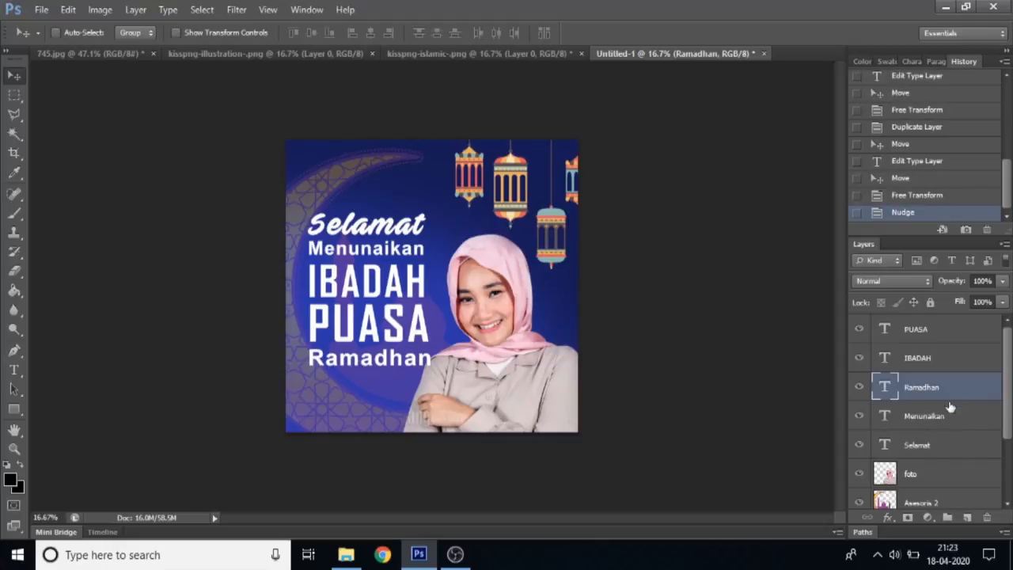
Select all five greeting text layers, scale them together down to about 85.5% and move the block higher on the poster
{"action": "key", "text": "ctrl"}
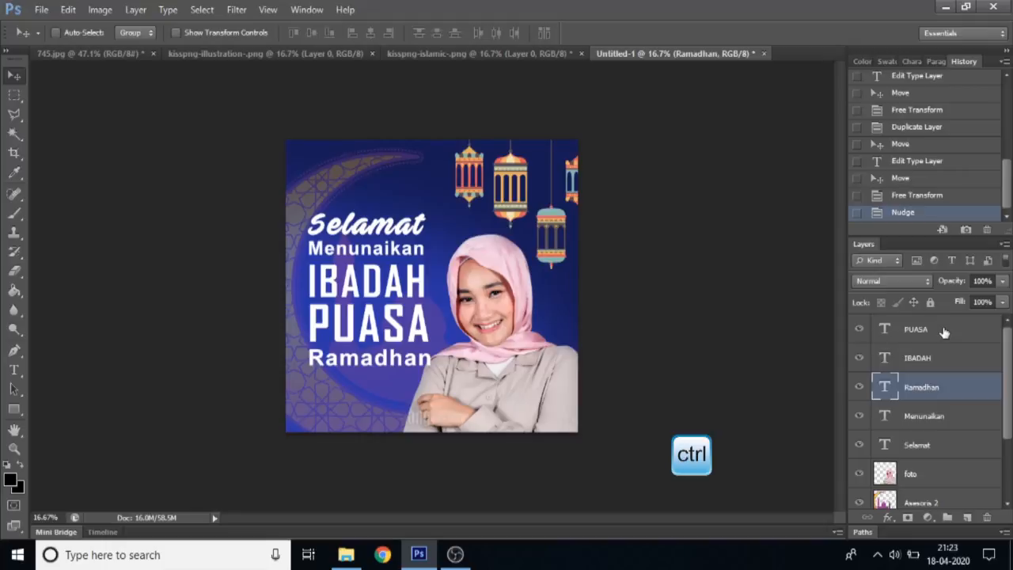
{"action": "left_click", "coordinate": [941, 330], "text": "ctrl"}
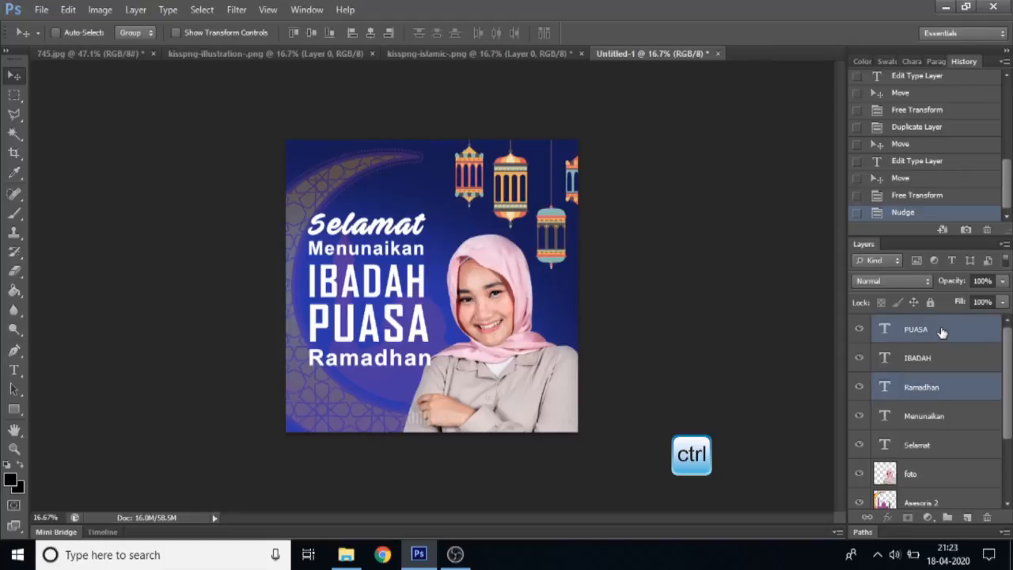
{"action": "left_click", "coordinate": [942, 360], "text": "ctrl"}
{"action": "left_click", "coordinate": [919, 417], "text": "ctrl"}
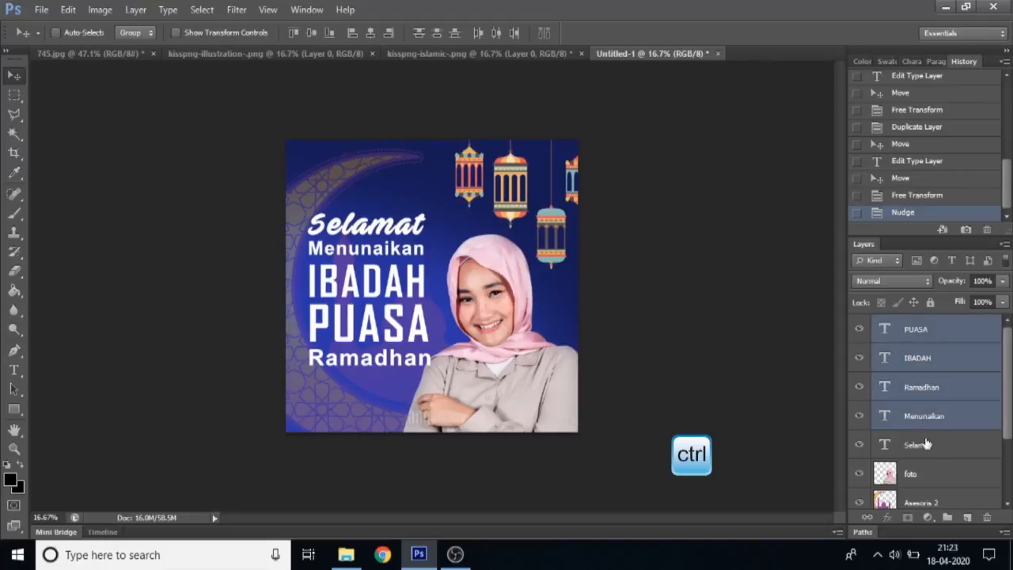
{"action": "left_click", "coordinate": [931, 448], "text": "ctrl"}
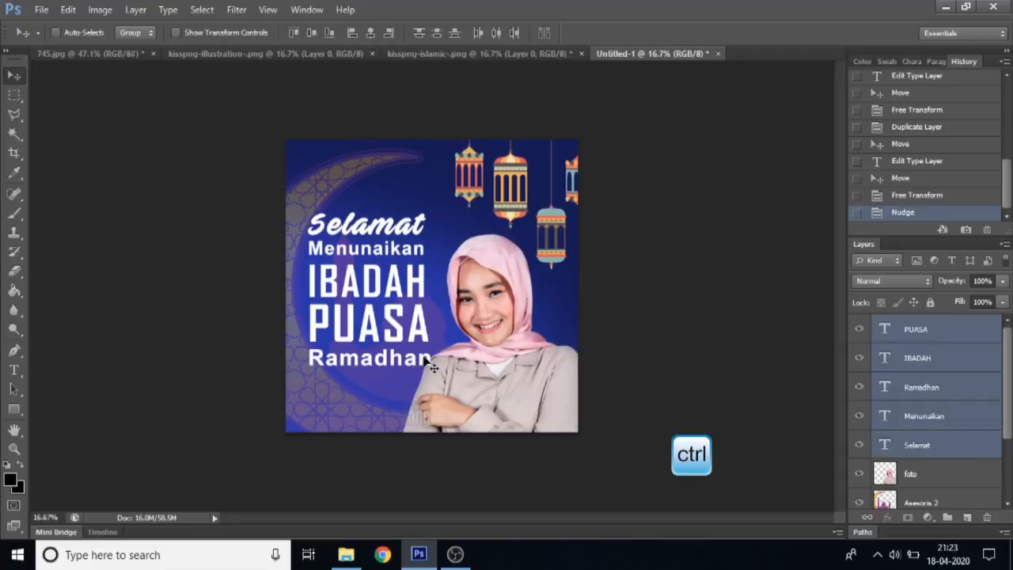
{"action": "key", "text": "ctrl+t"}
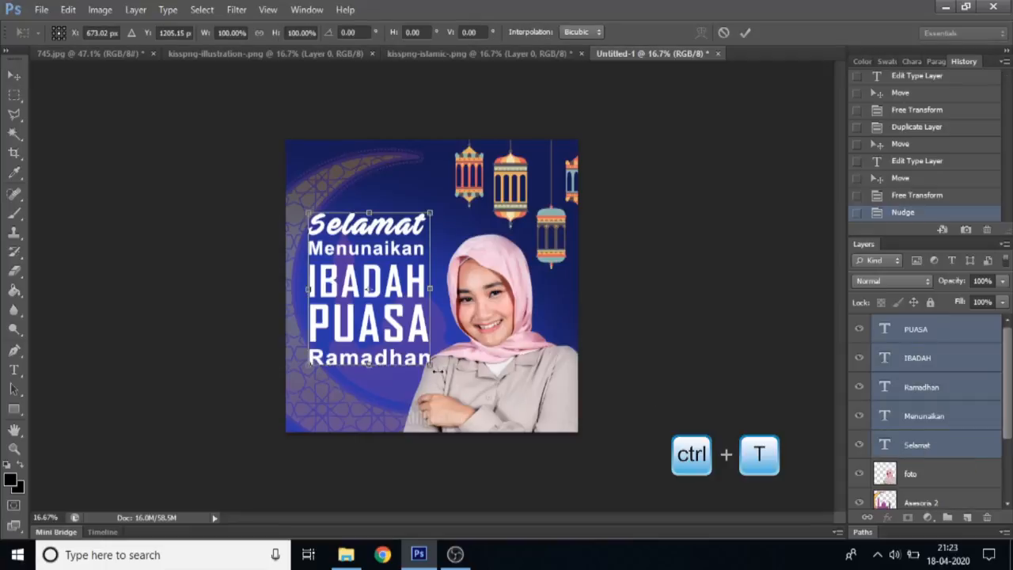
{"action": "left_click_drag", "start_coordinate": [433, 367], "coordinate": [416, 326]}
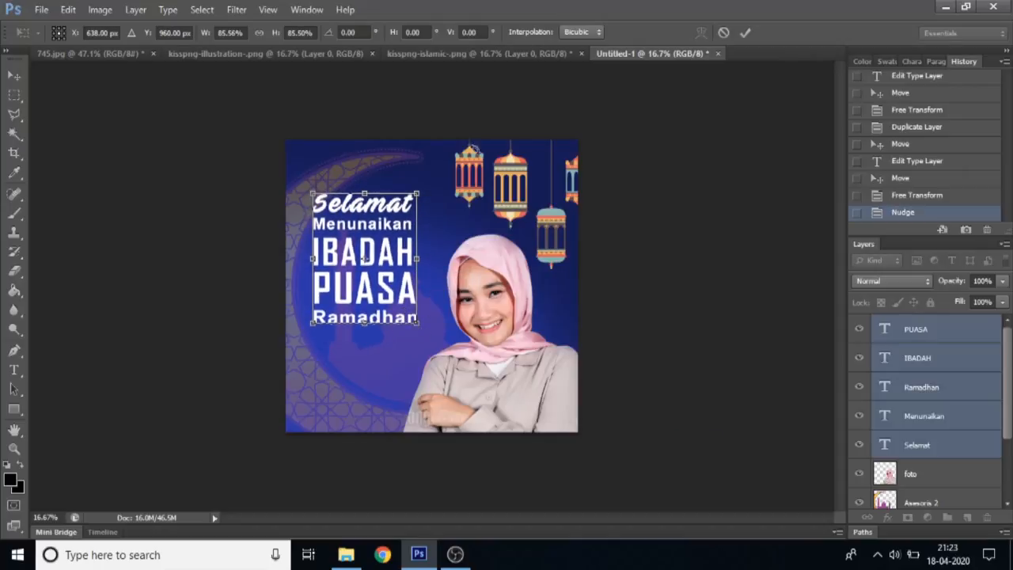
{"action": "left_click", "coordinate": [747, 34]}
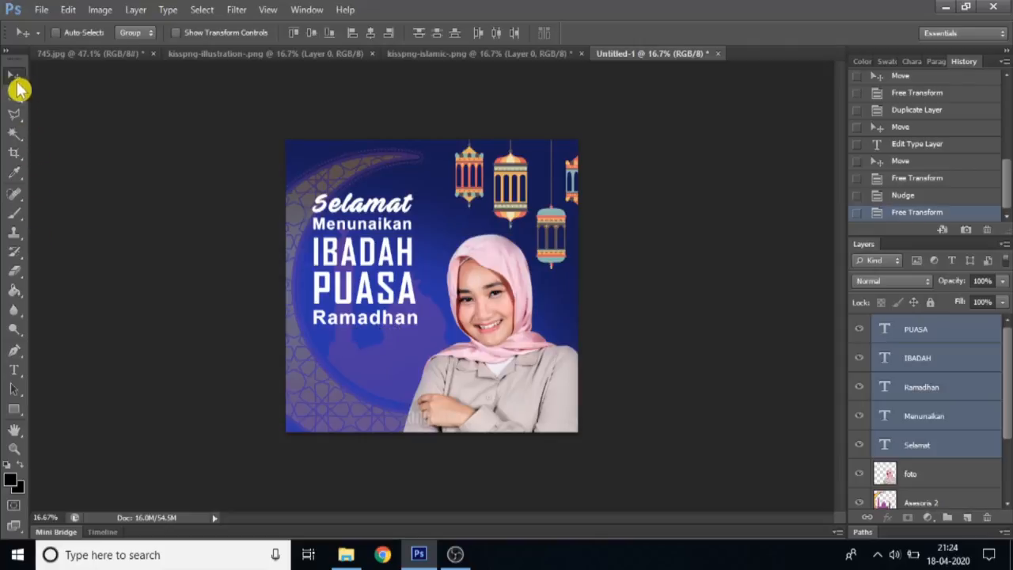
Make a thin rectangular marquee selection below Ramadhan, as wide as the text, and add a new layer for it
{"action": "left_click", "coordinate": [16, 102]}
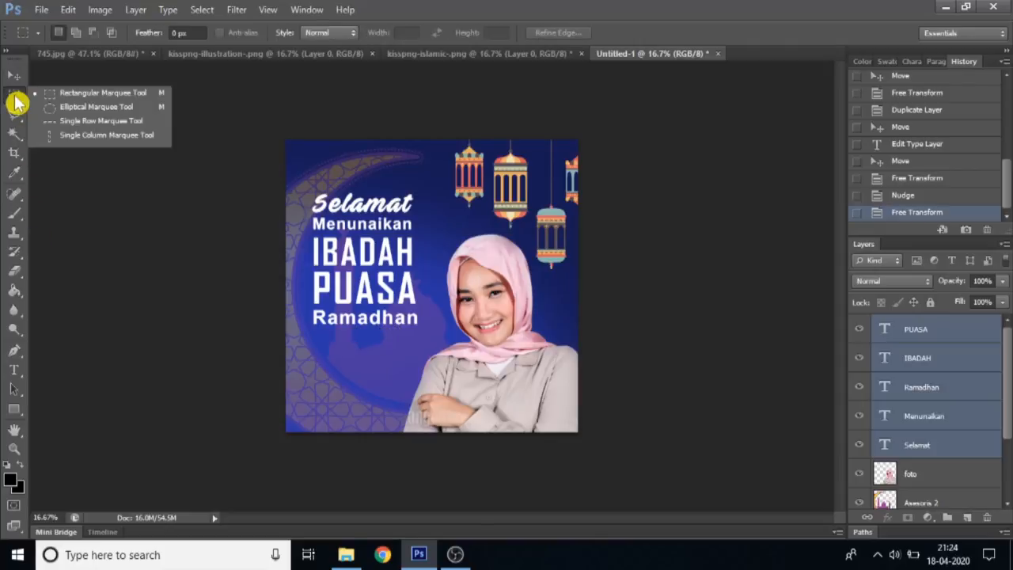
{"action": "left_click", "coordinate": [93, 97]}
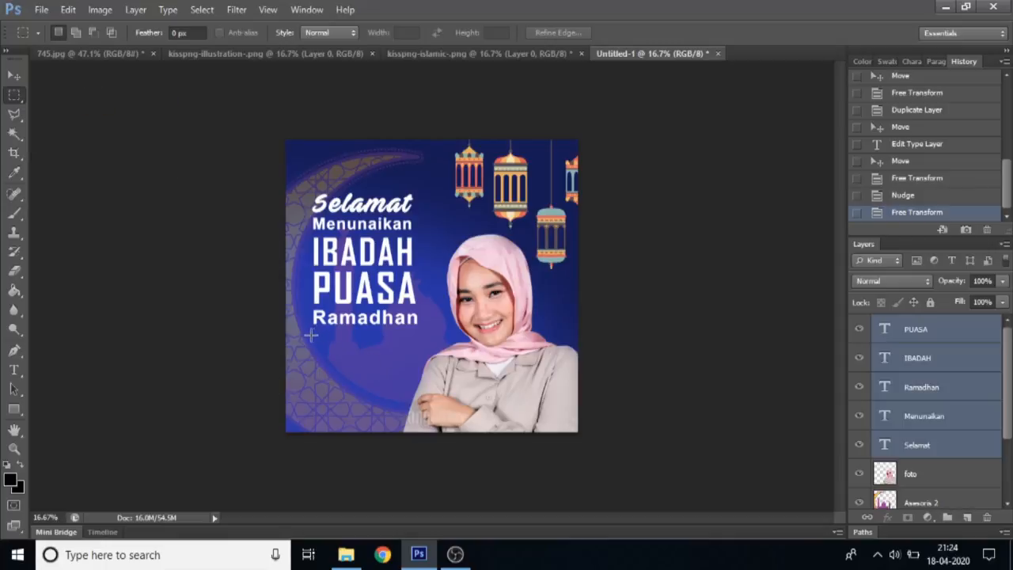
{"action": "left_click_drag", "start_coordinate": [313, 336], "coordinate": [416, 335]}
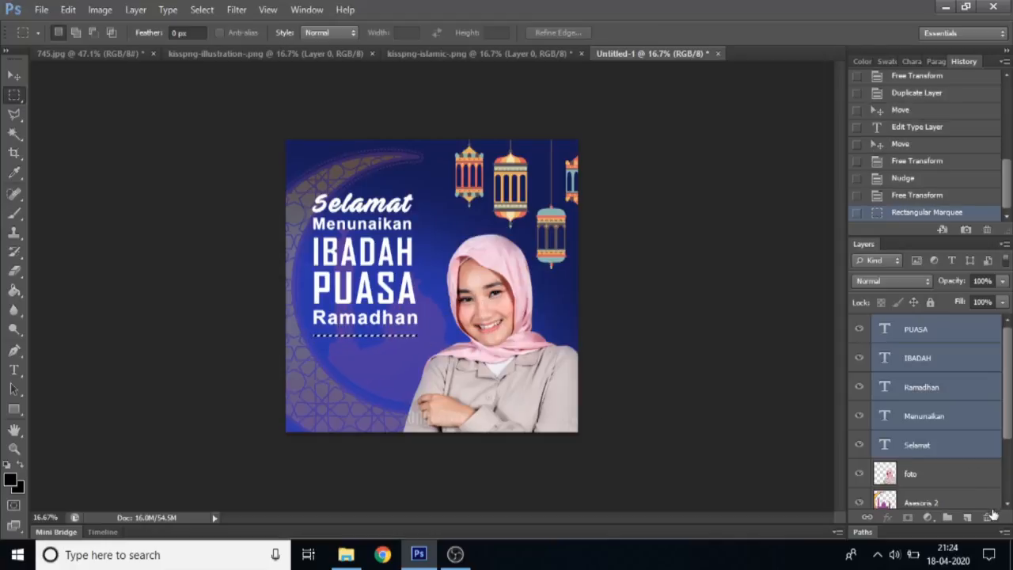
{"action": "left_click", "coordinate": [967, 518]}
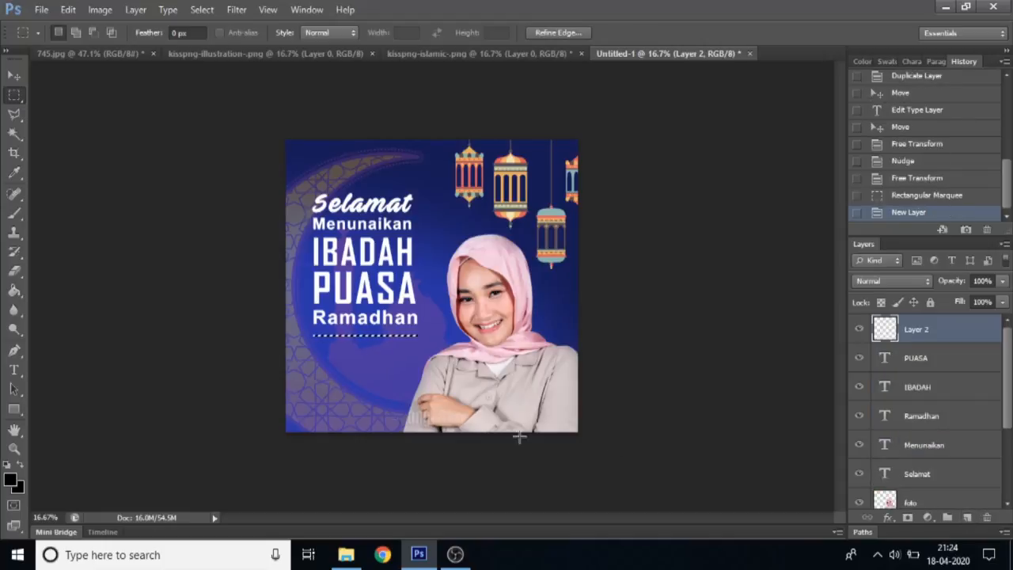
Set the foreground color to white (ffffff), fill the thin selection below Ramadhan with the Paint Bucket and deselect it
{"action": "left_click", "coordinate": [12, 479]}
{"action": "left_click", "coordinate": [309, 134]}
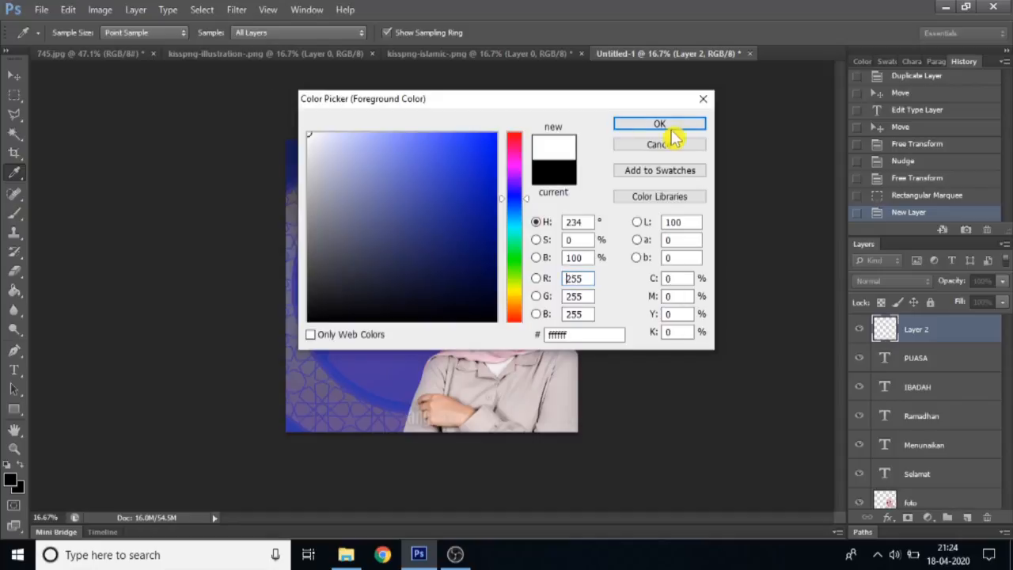
{"action": "left_click", "coordinate": [673, 135]}
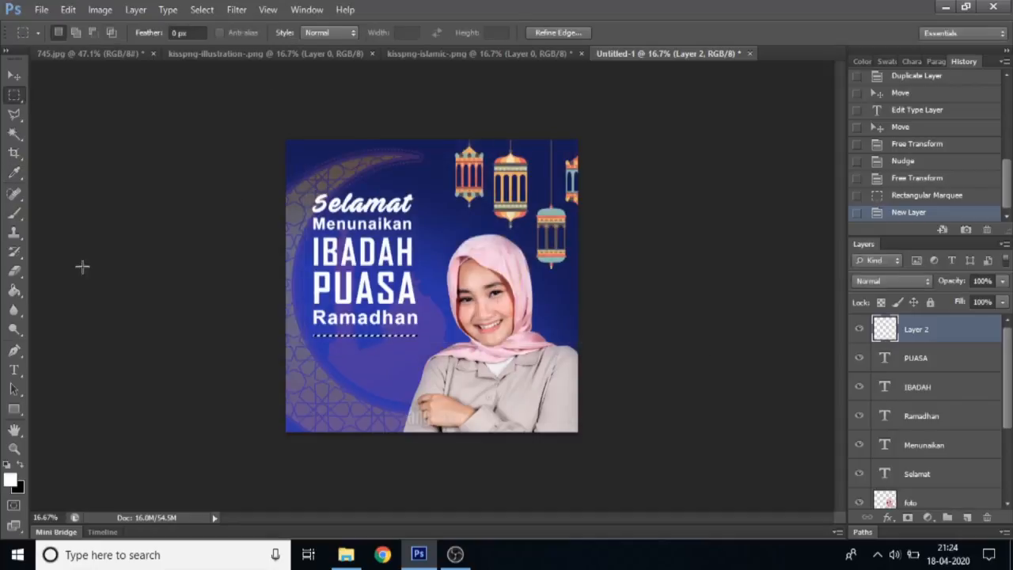
{"action": "left_click", "coordinate": [14, 291]}
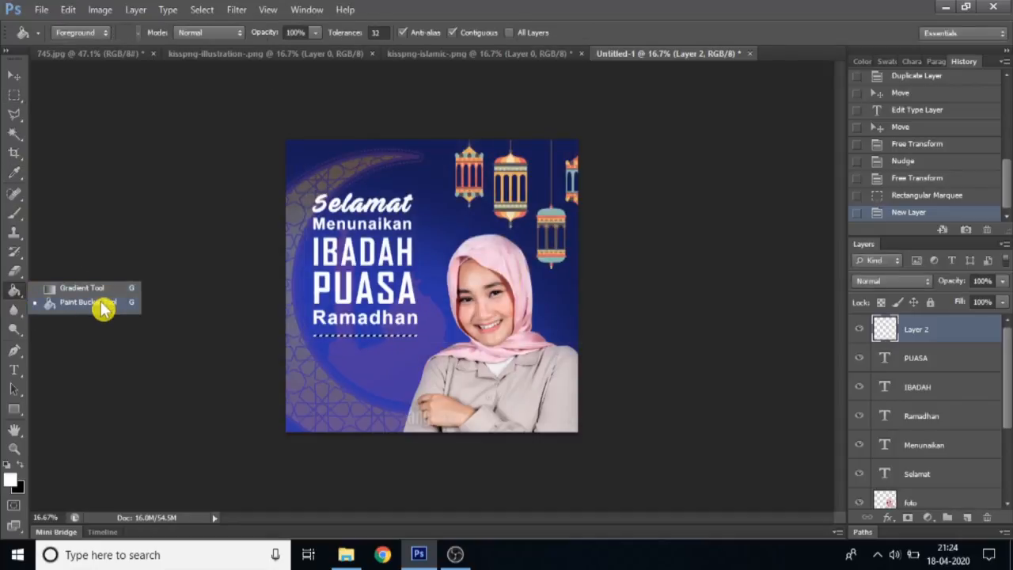
{"action": "left_click", "coordinate": [104, 308]}
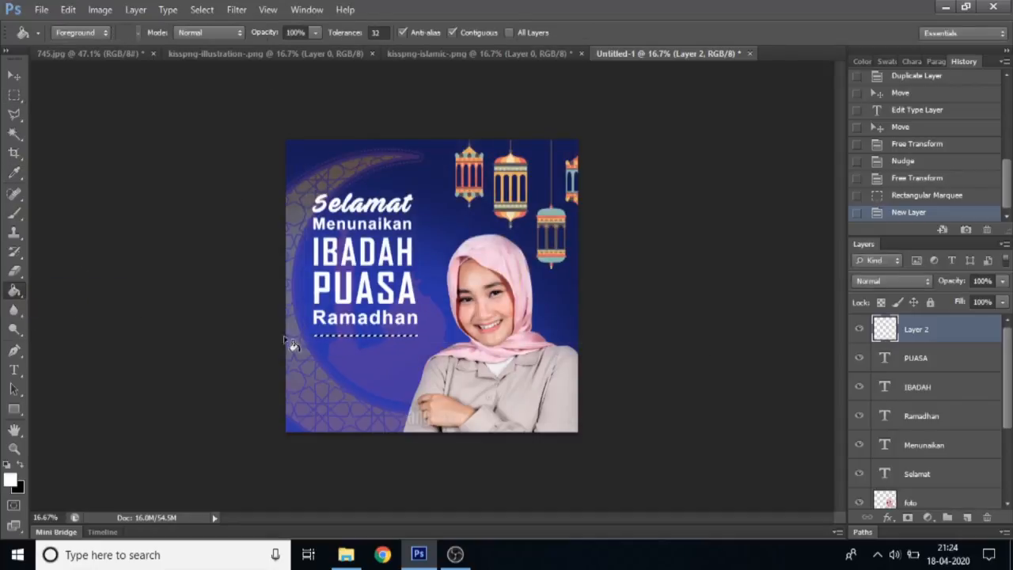
{"action": "left_click", "coordinate": [14, 448]}
{"action": "left_click", "coordinate": [385, 321]}
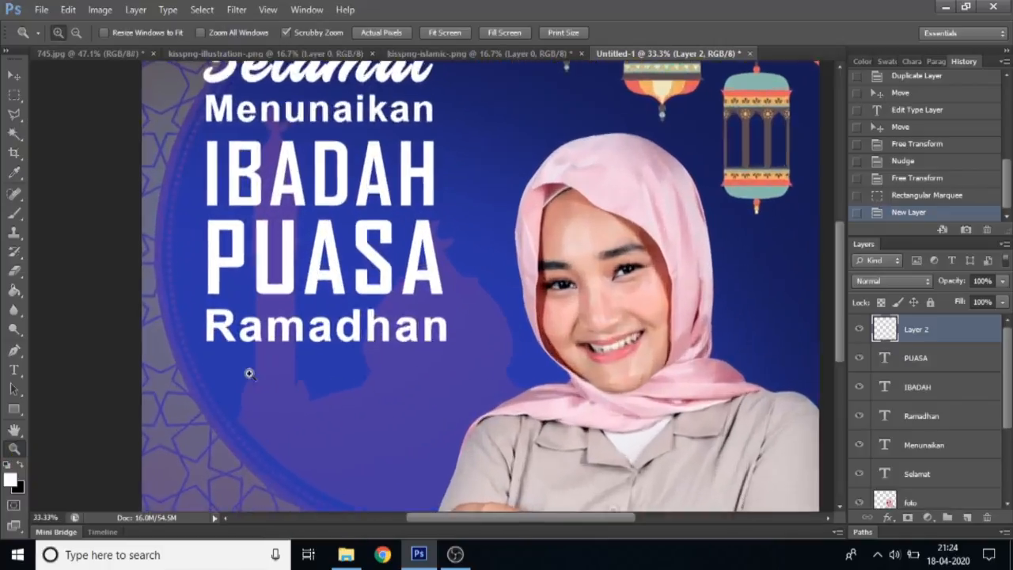
{"action": "left_click", "coordinate": [250, 374]}
{"action": "left_click", "coordinate": [249, 369]}
{"action": "left_click_drag", "start_coordinate": [18, 298], "coordinate": [107, 310]}
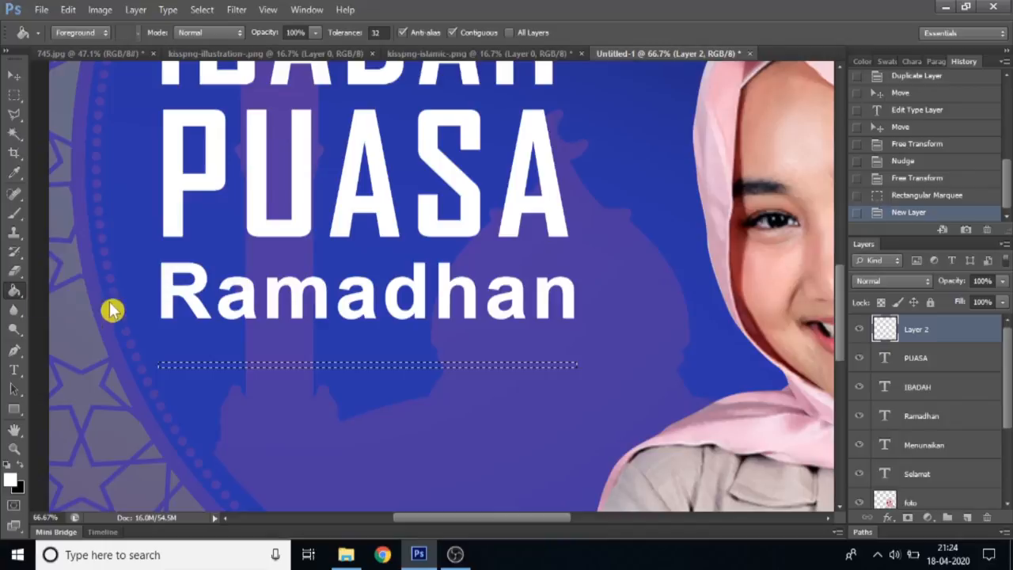
{"action": "left_click", "coordinate": [252, 368]}
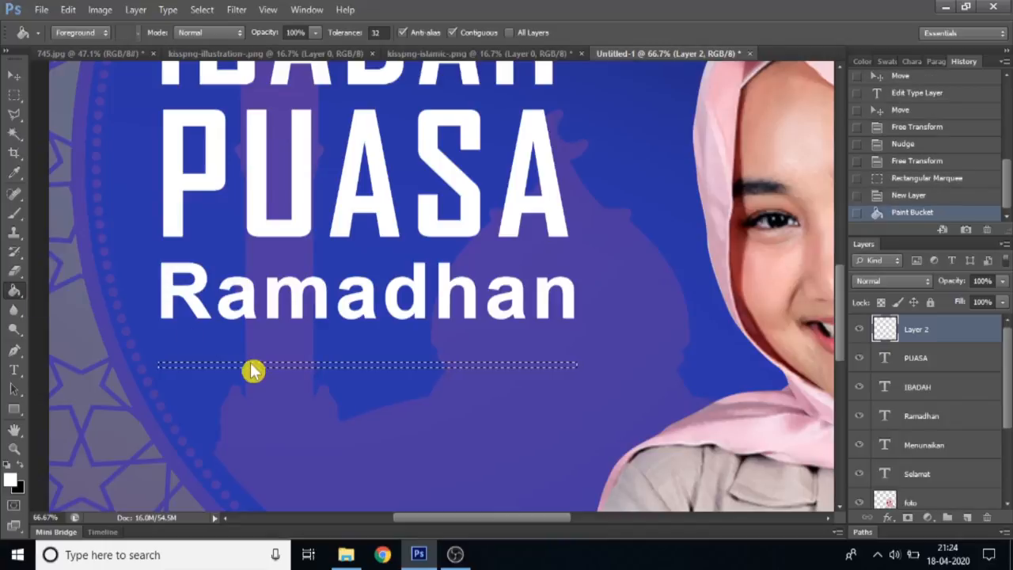
{"action": "key", "text": "ctrl+d"}
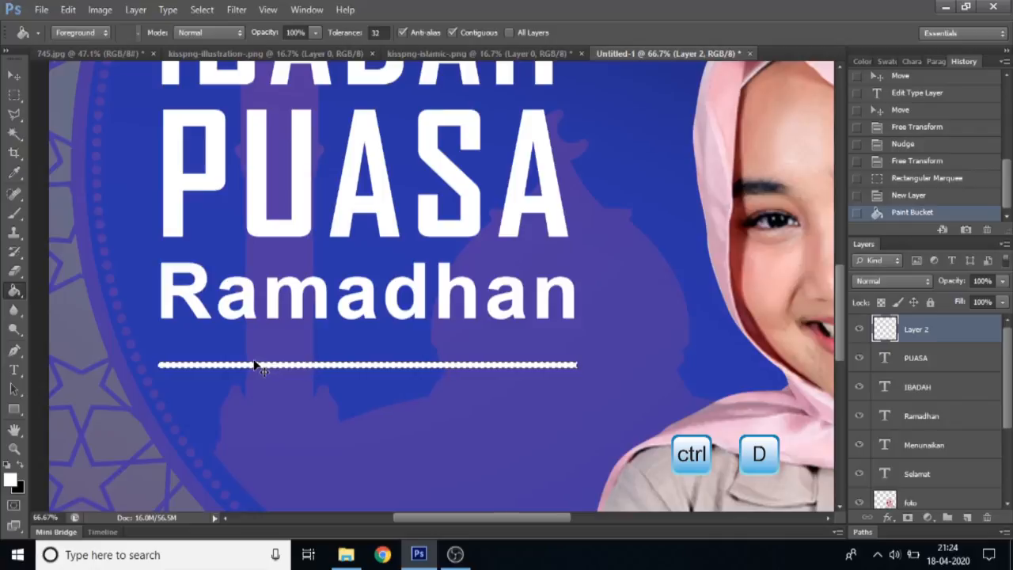
{"action": "key", "text": "ctrl+d"}
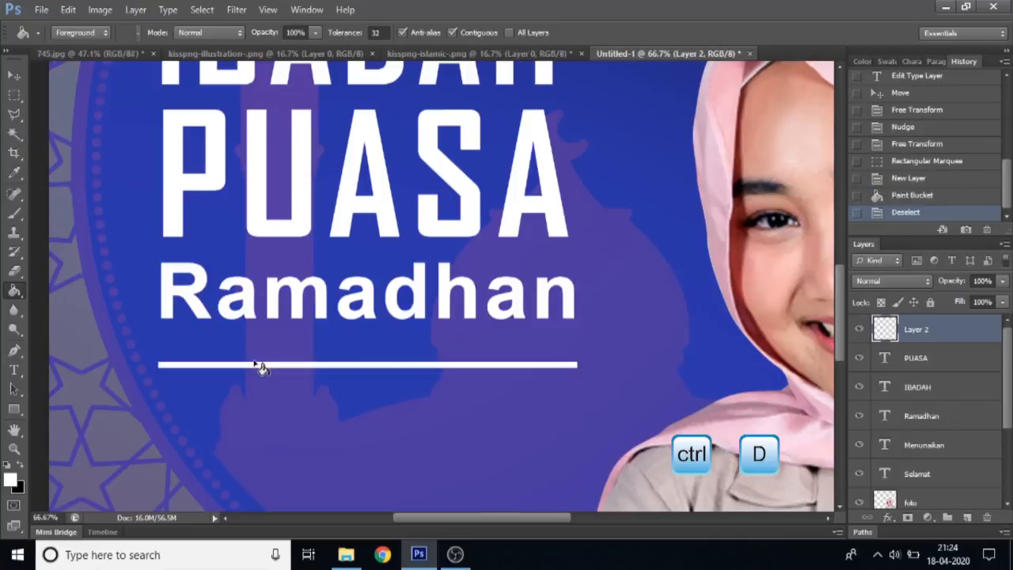
Make a small circular selection centered on the white line and fill it with white on a new layer
{"action": "left_click", "coordinate": [16, 96]}
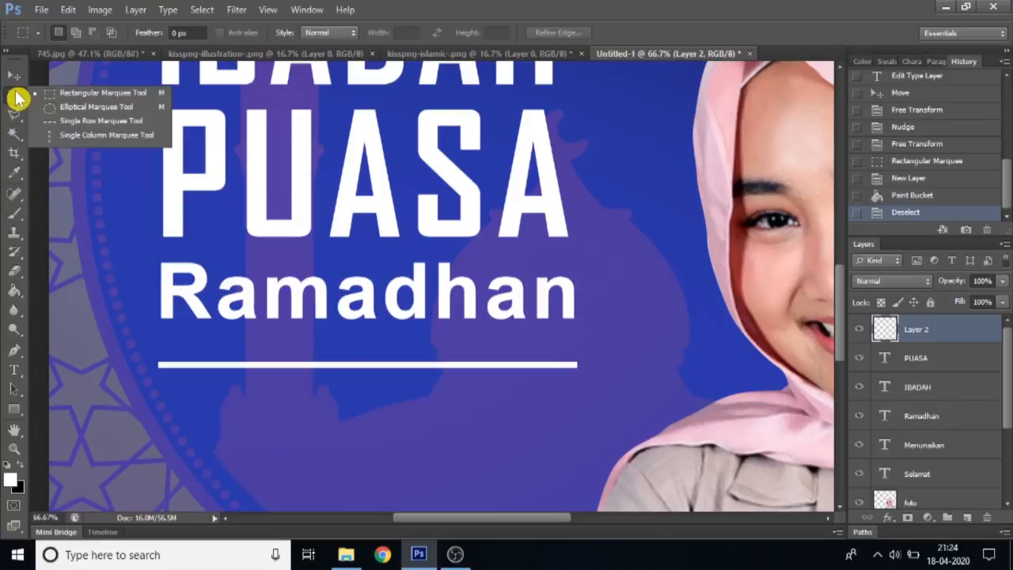
{"action": "left_click", "coordinate": [82, 106]}
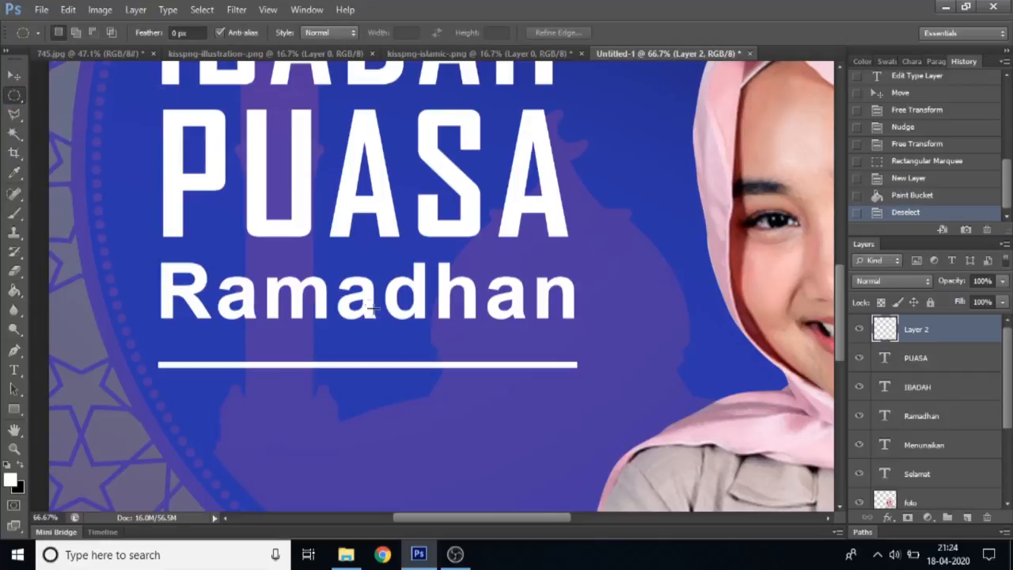
{"action": "left_click_drag", "start_coordinate": [350, 349], "coordinate": [377, 377]}
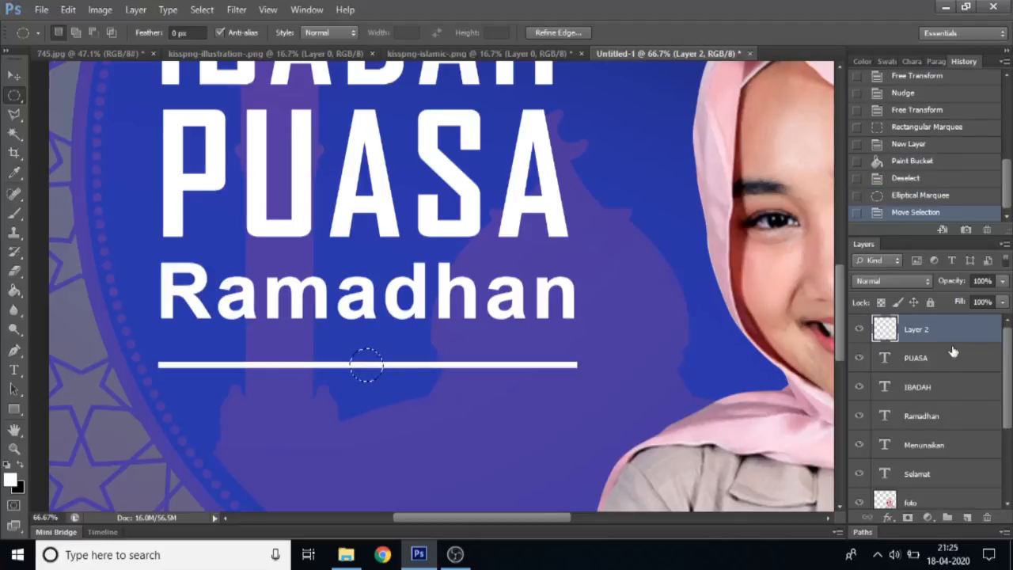
{"action": "left_click", "coordinate": [967, 518]}
{"action": "left_click", "coordinate": [14, 293]}
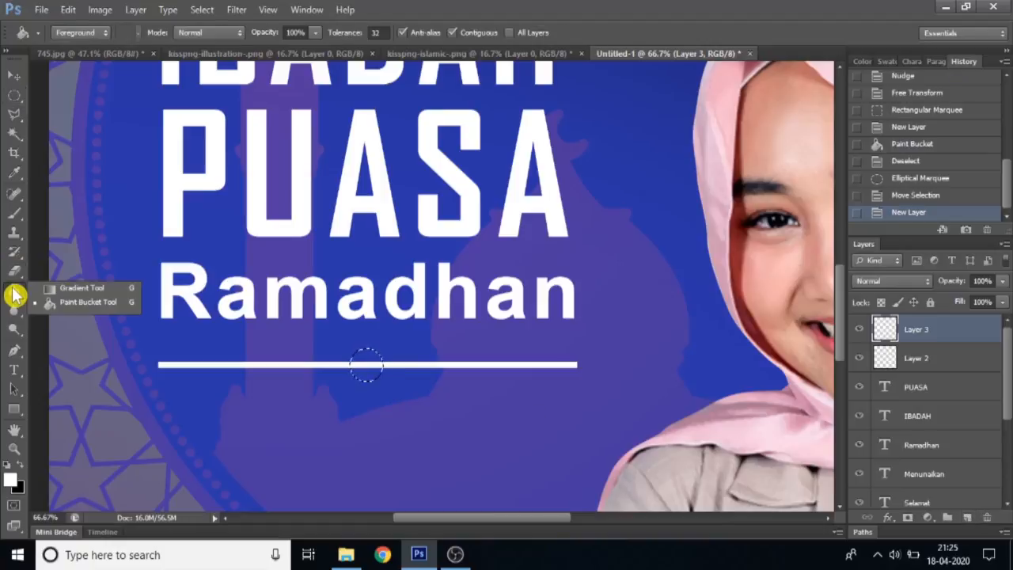
{"action": "left_click", "coordinate": [71, 301]}
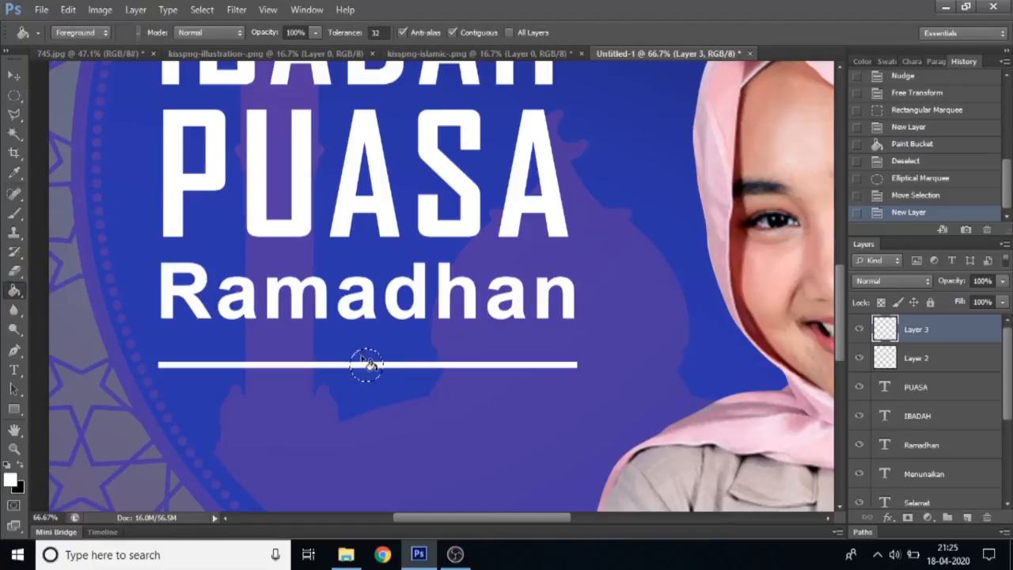
{"action": "left_click", "coordinate": [364, 364]}
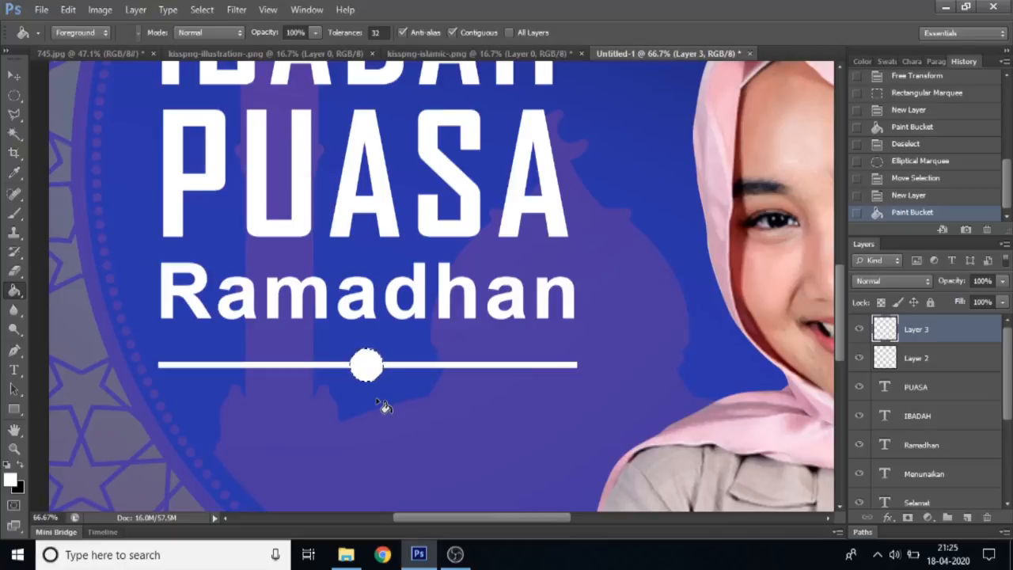
Duplicate the white circle layer and move the copy along the line, just to the right of the original circle
{"action": "right_click", "coordinate": [933, 329]}
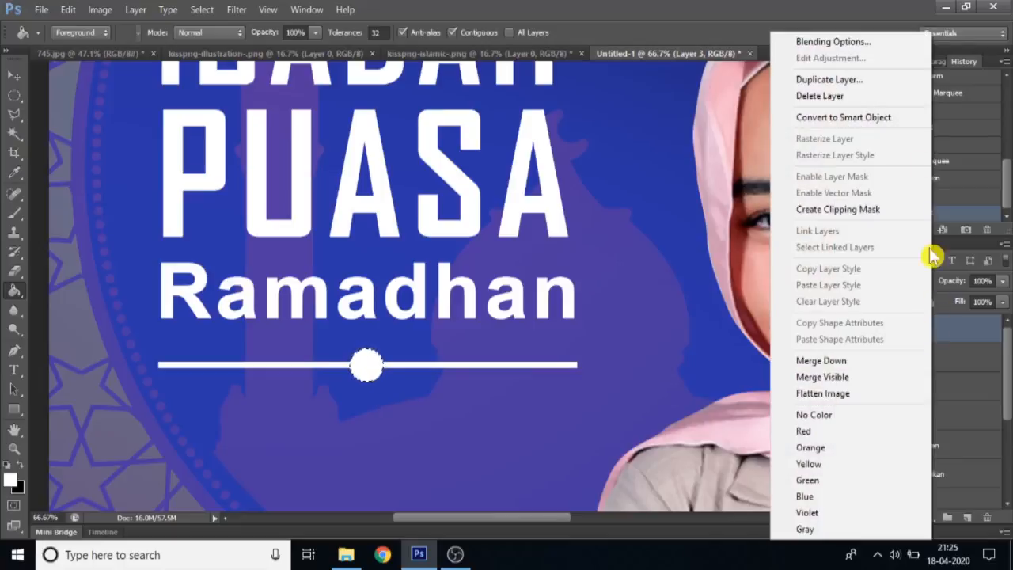
{"action": "left_click", "coordinate": [883, 82]}
{"action": "left_click", "coordinate": [649, 166]}
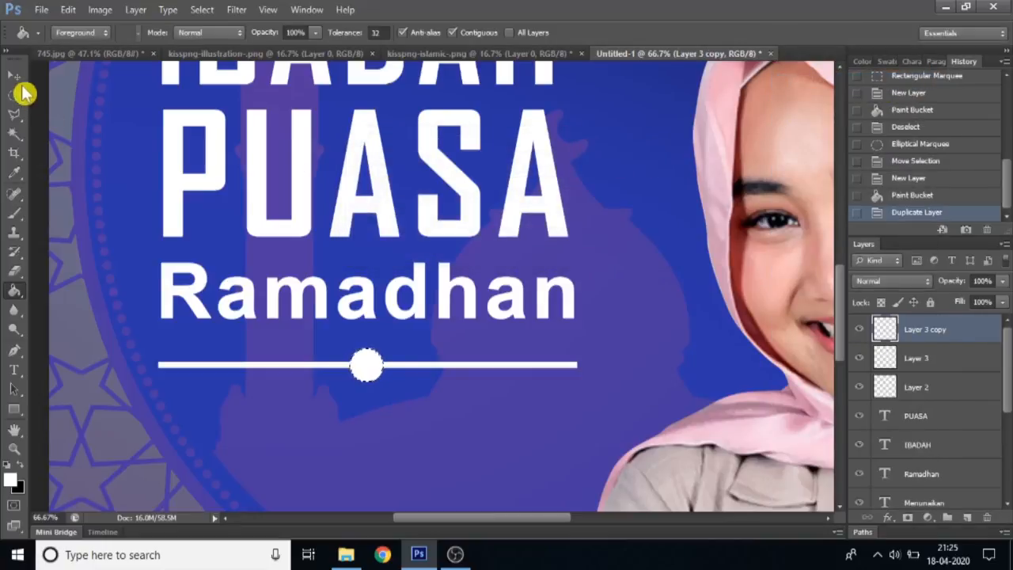
{"action": "left_click", "coordinate": [14, 77]}
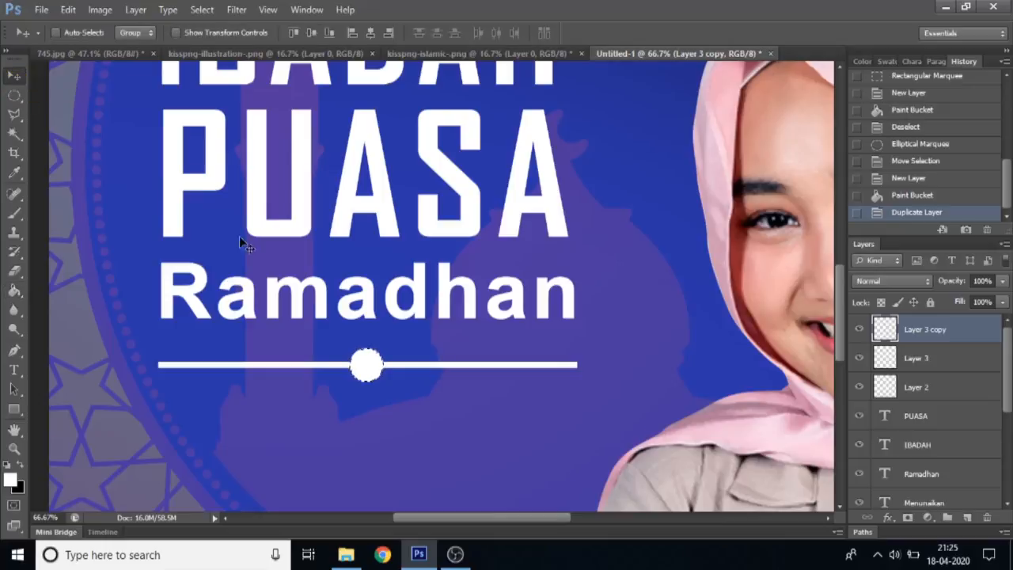
{"action": "left_click_drag", "start_coordinate": [367, 364], "coordinate": [420, 367]}
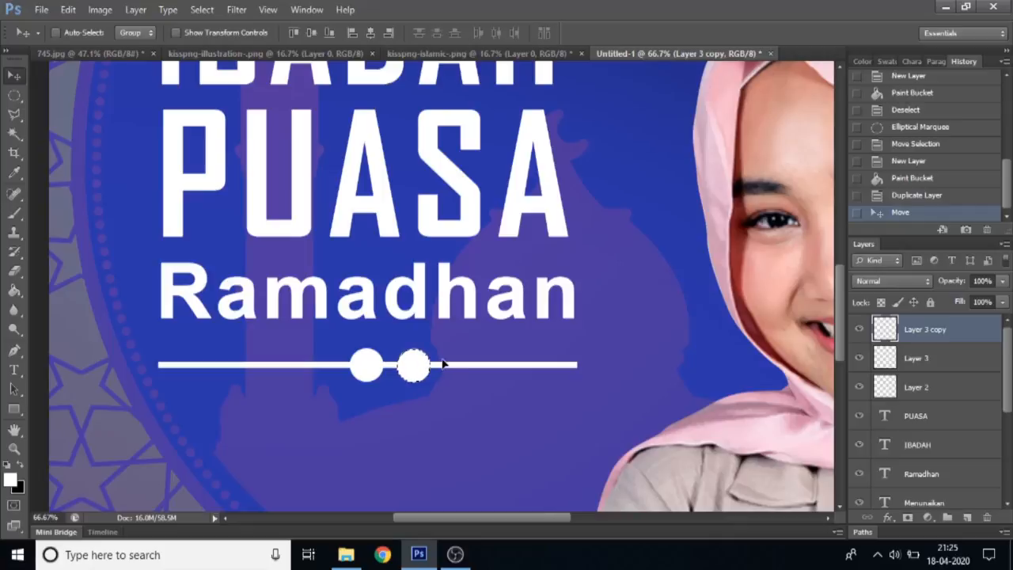
Scale the copied circle down around its center to about 60% and clear the selection
{"action": "key", "text": "ctrl+t"}
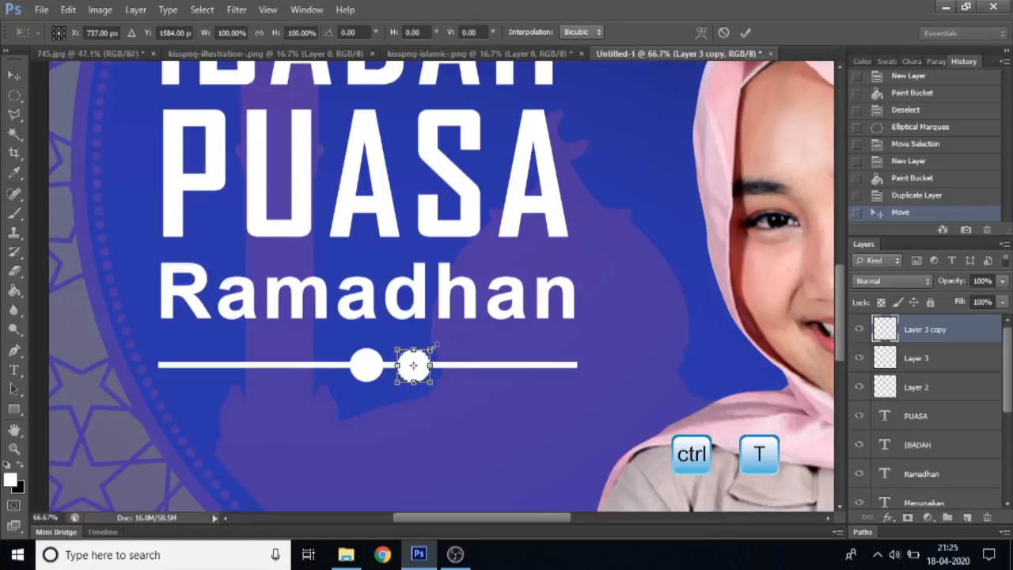
{"action": "left_click_drag", "start_coordinate": [433, 347], "coordinate": [428, 355]}
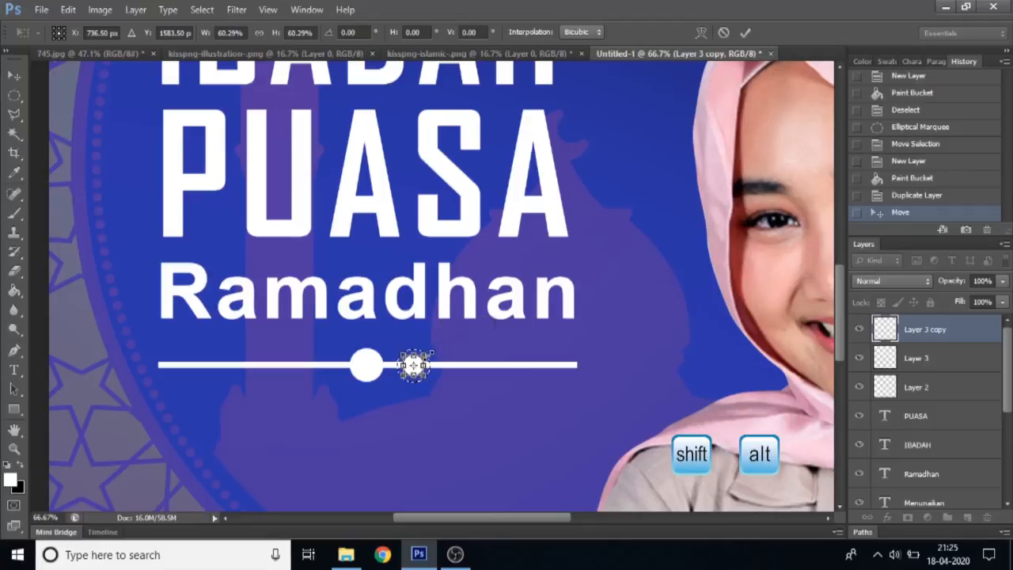
{"action": "left_click", "coordinate": [748, 31]}
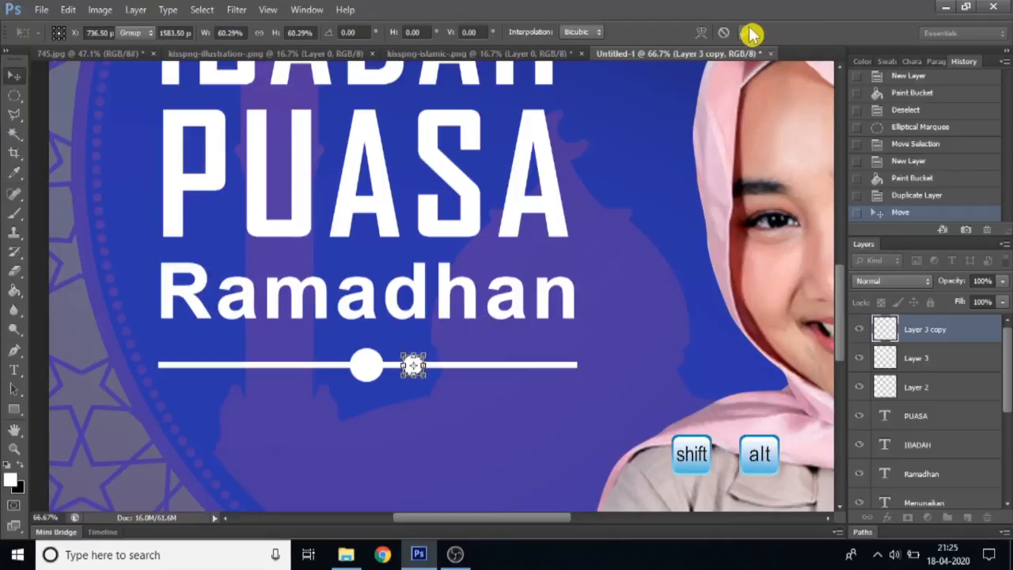
{"action": "key", "text": "ctrl+d"}
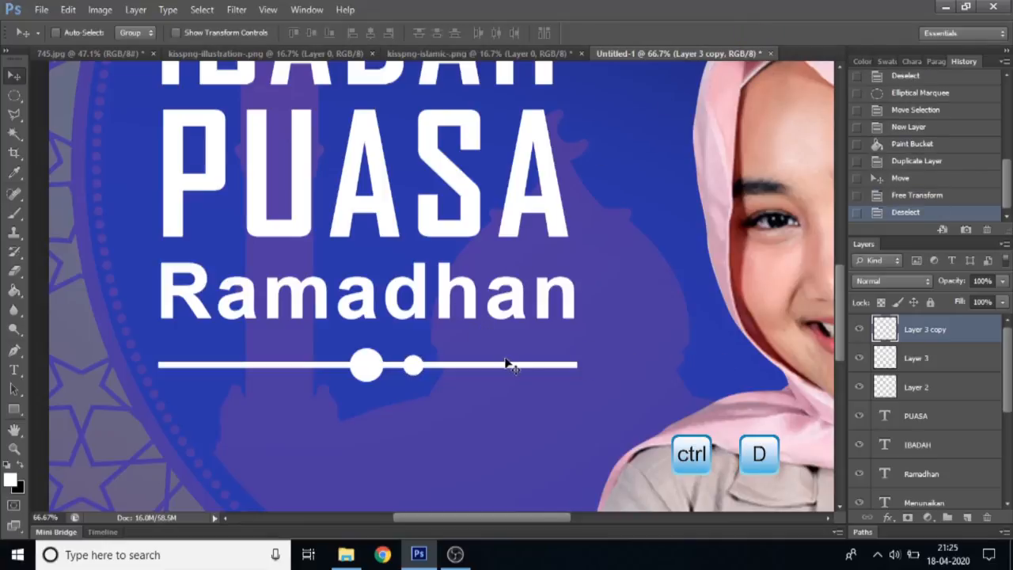
Duplicate the small circle layer and place the copy on the line to the right of the first small circle
{"action": "right_click", "coordinate": [930, 332]}
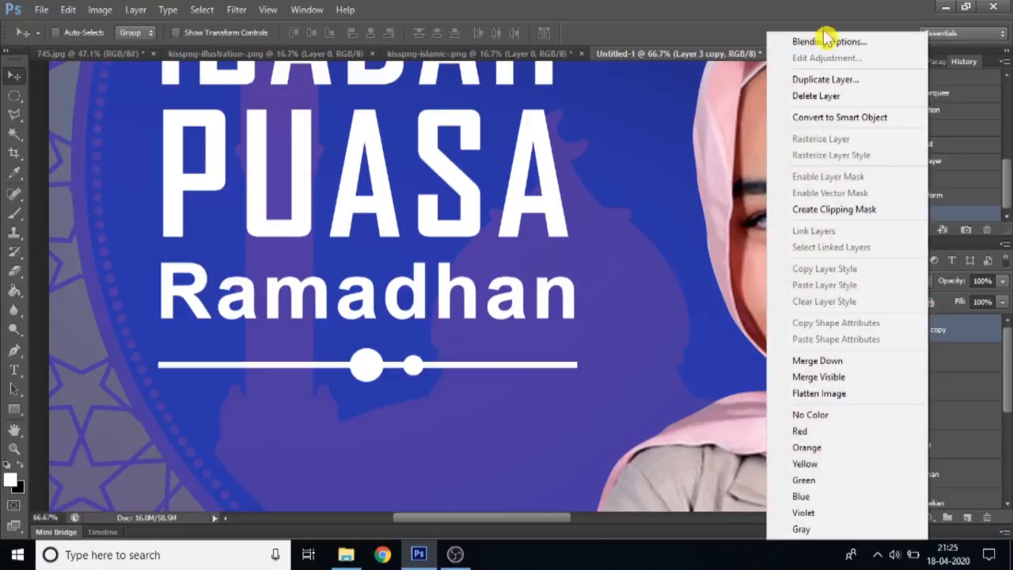
{"action": "left_click", "coordinate": [827, 76]}
{"action": "left_click", "coordinate": [639, 168]}
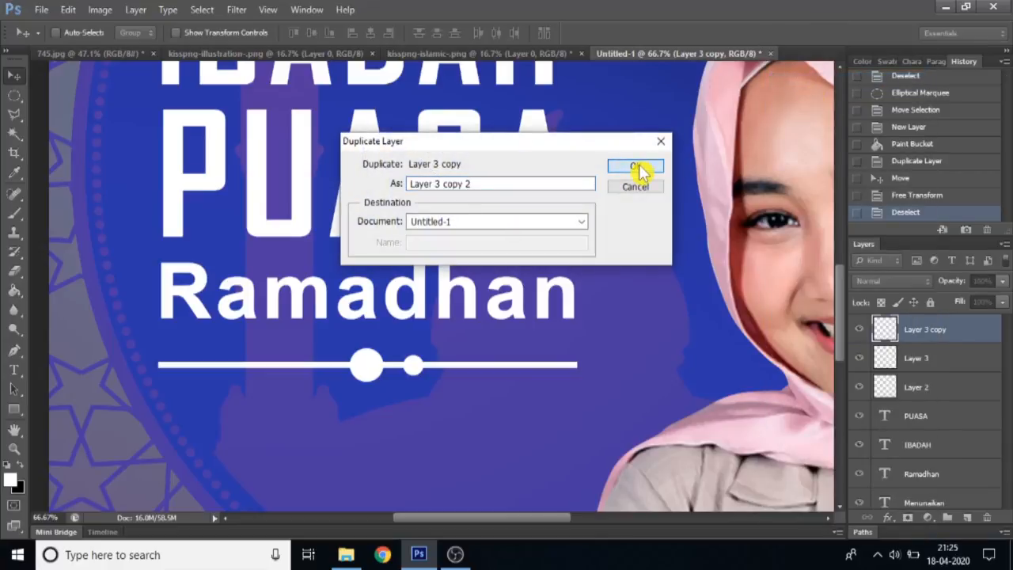
{"action": "left_click_drag", "start_coordinate": [455, 365], "coordinate": [499, 365]}
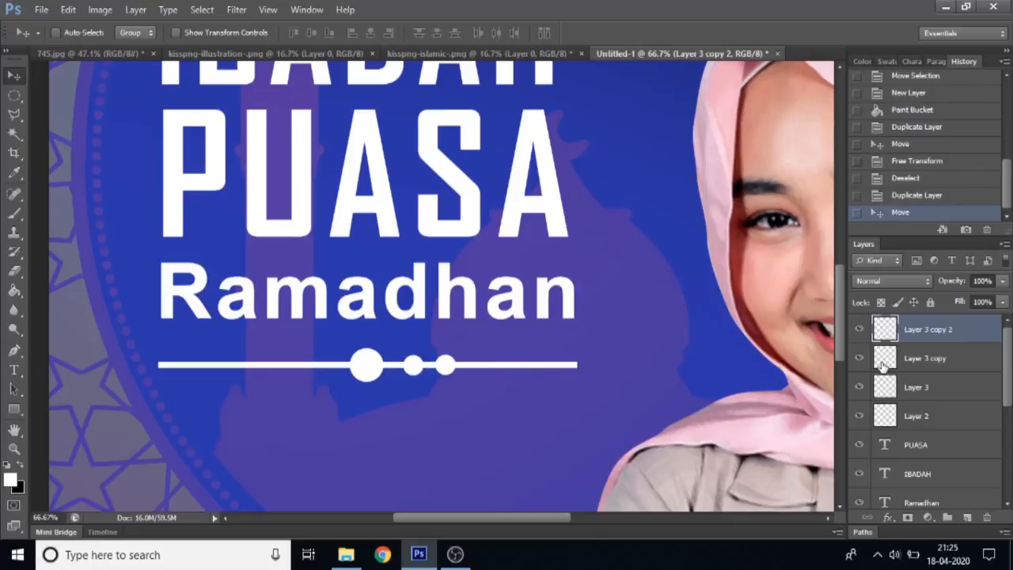
Merge the two small circle layers into one and nudge the pair slightly left toward the large circle
{"action": "left_click", "coordinate": [939, 363], "text": "shift"}
{"action": "right_click", "coordinate": [940, 366]}
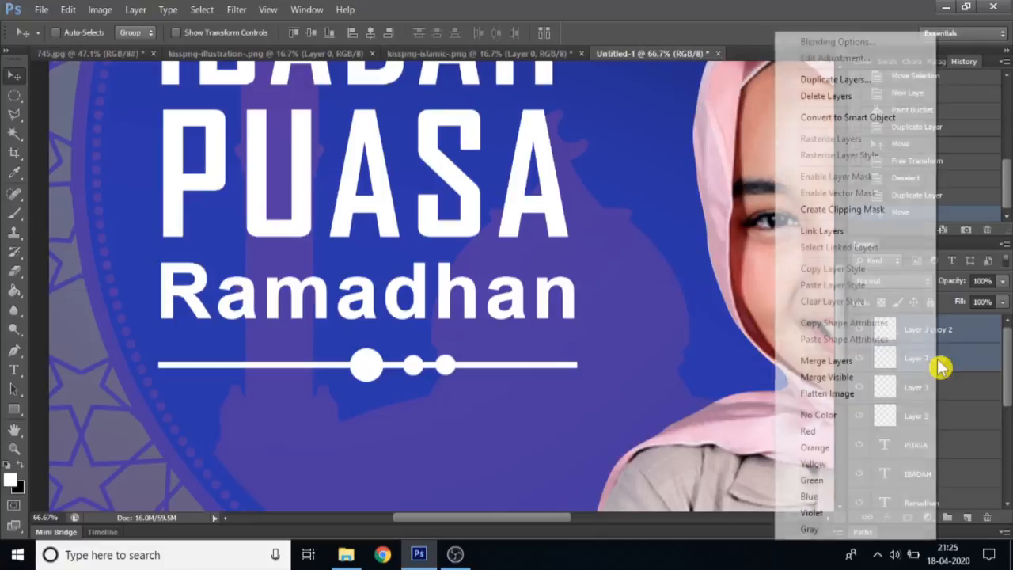
{"action": "left_click", "coordinate": [840, 368]}
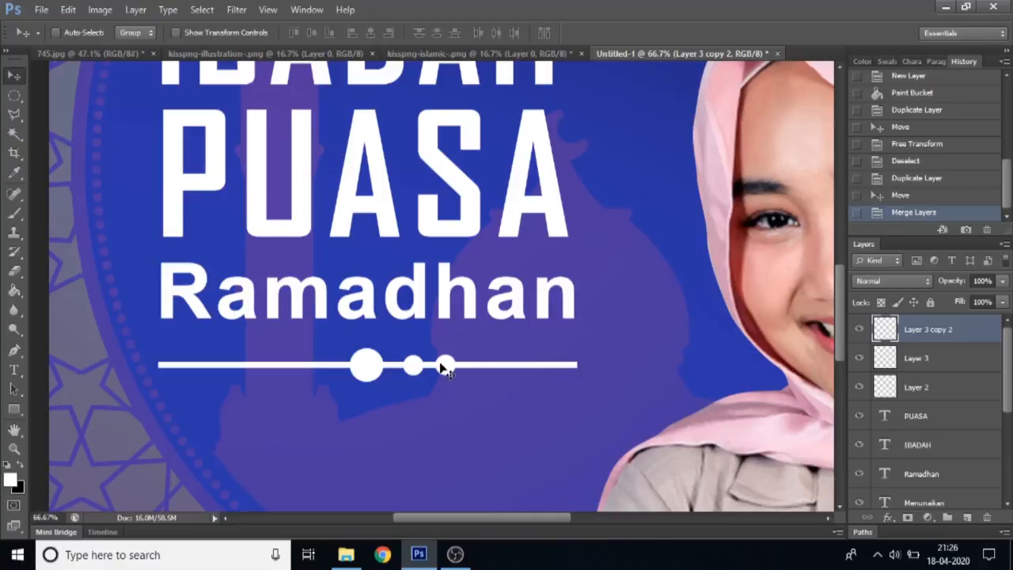
{"action": "key", "text": "Left"}
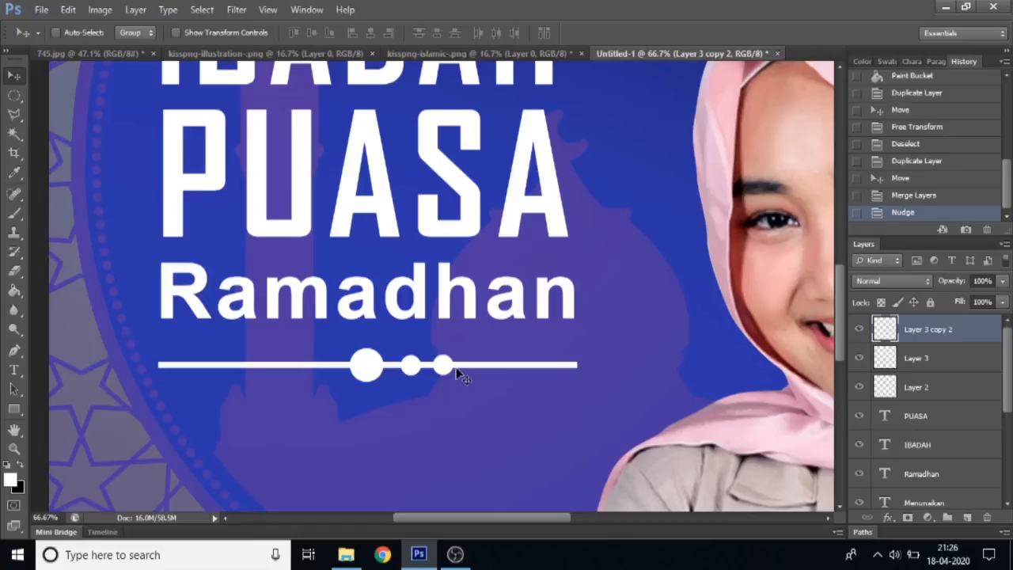
Duplicate the merged small-circle pair and place the copy on the line to the left of the large circle
{"action": "right_click", "coordinate": [940, 338]}
{"action": "left_click", "coordinate": [874, 79]}
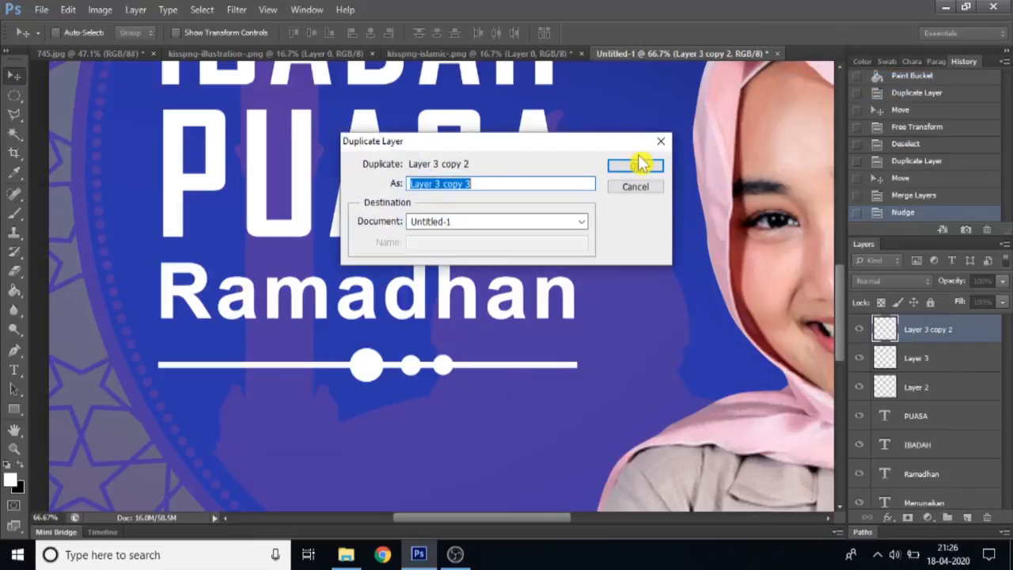
{"action": "left_click", "coordinate": [638, 165]}
{"action": "left_click_drag", "start_coordinate": [490, 374], "coordinate": [346, 368]}
{"action": "key", "text": "Left"}
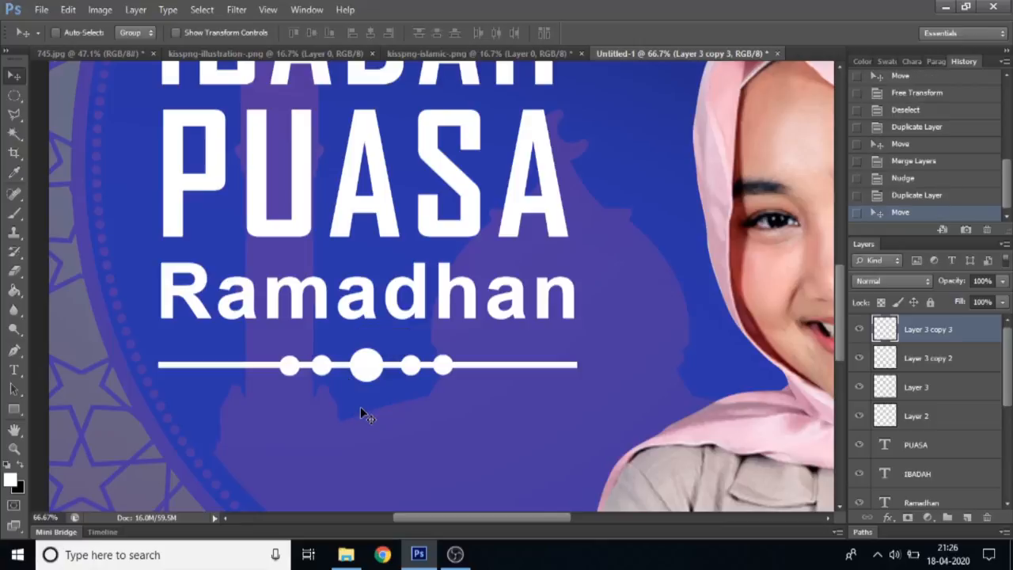
Add the two-line centered text "Semoga Amal Ibadah Kita Diterima Disisi Alloh SWT" in white Arial Bold below the divider
{"action": "key", "text": "z"}
{"action": "right_click", "coordinate": [332, 339]}
{"action": "left_click", "coordinate": [352, 348]}
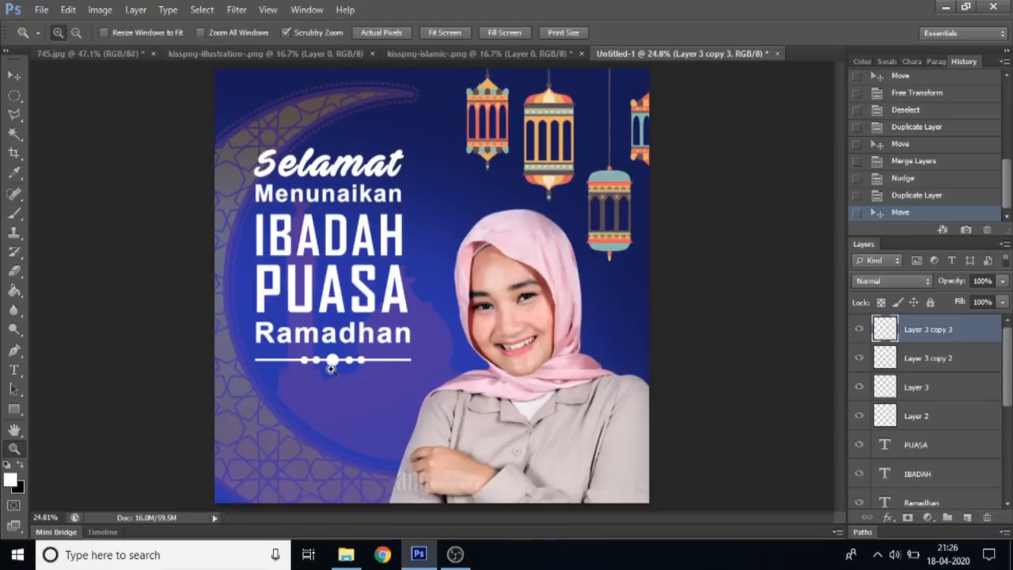
{"action": "left_click", "coordinate": [332, 365]}
{"action": "key", "text": "v"}
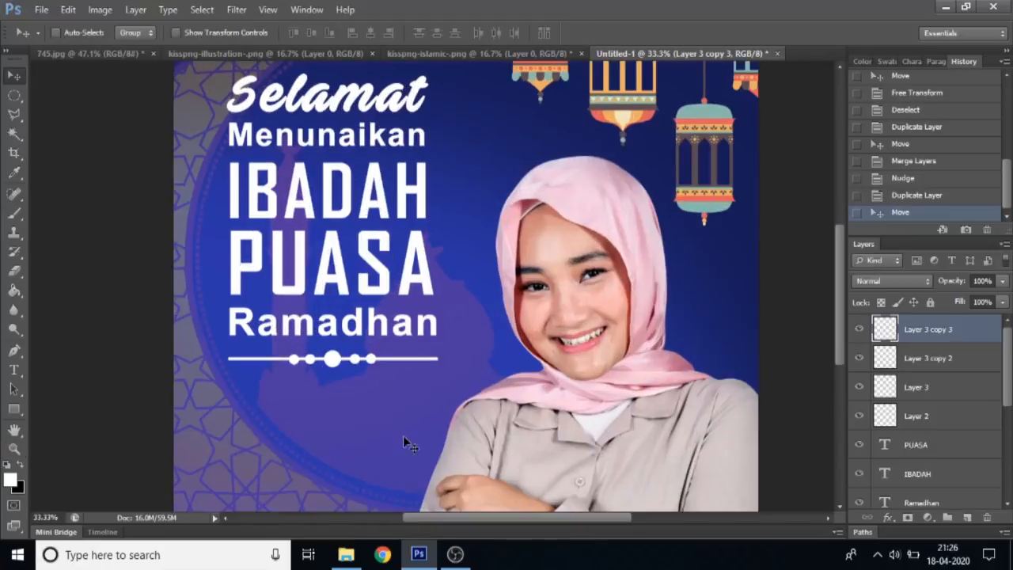
{"action": "left_click", "coordinate": [14, 371]}
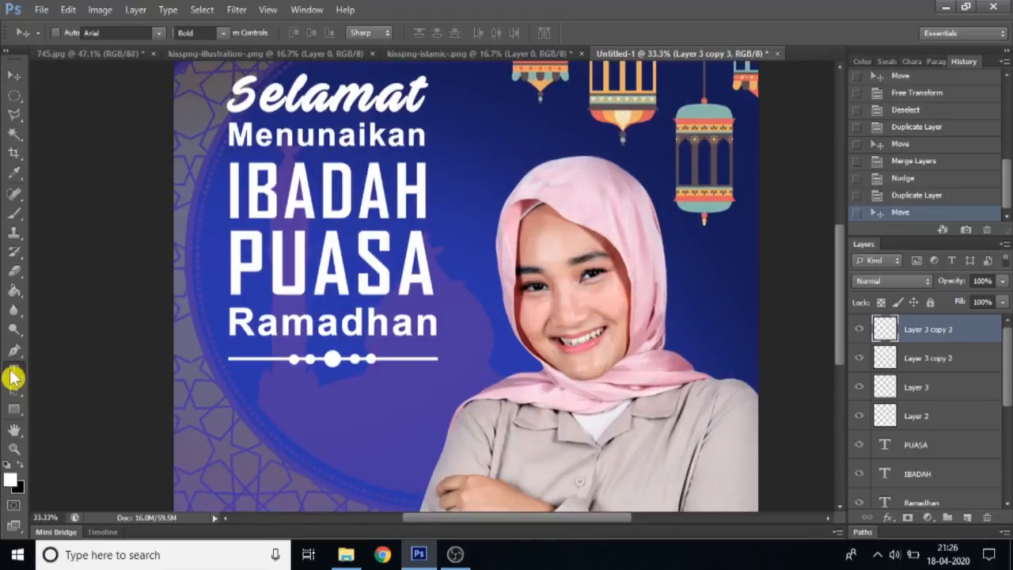
{"action": "left_click", "coordinate": [260, 393]}
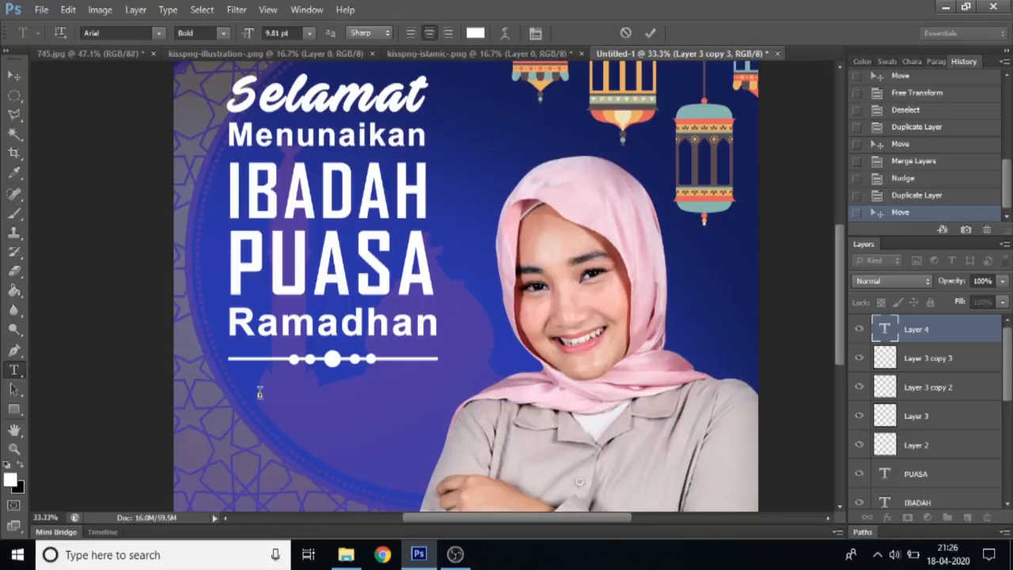
{"action": "type", "text": "Semoga Amal Ibadah Kita Diterima Disisi A"}
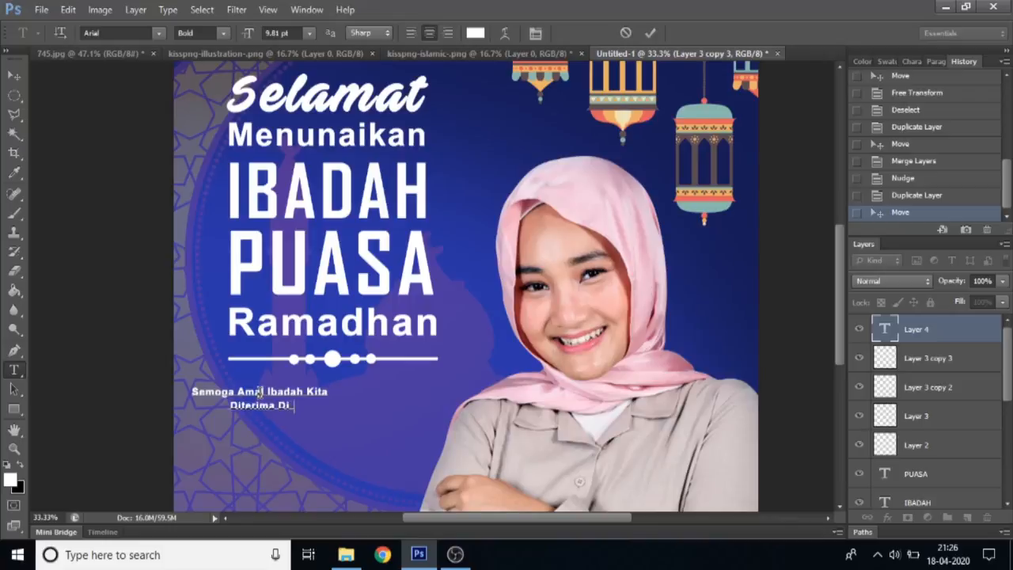
{"action": "type", "text": "llah SWT"}
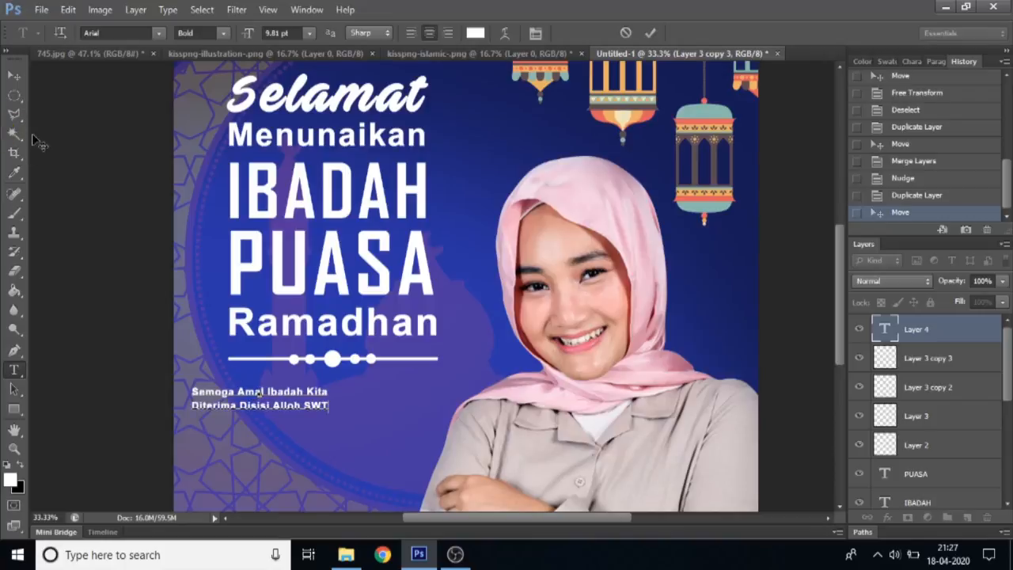
{"action": "left_click", "coordinate": [16, 82]}
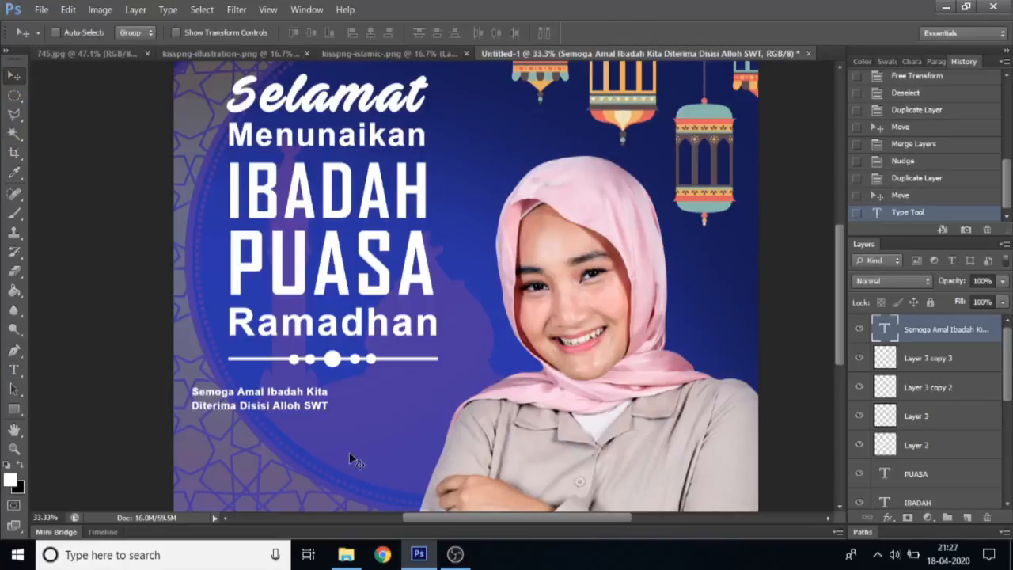
Center the two-line prayer text under the divider, scale it to about 153% to match the line's width, and nudge it slightly lower
{"action": "left_click_drag", "start_coordinate": [314, 410], "coordinate": [390, 403]}
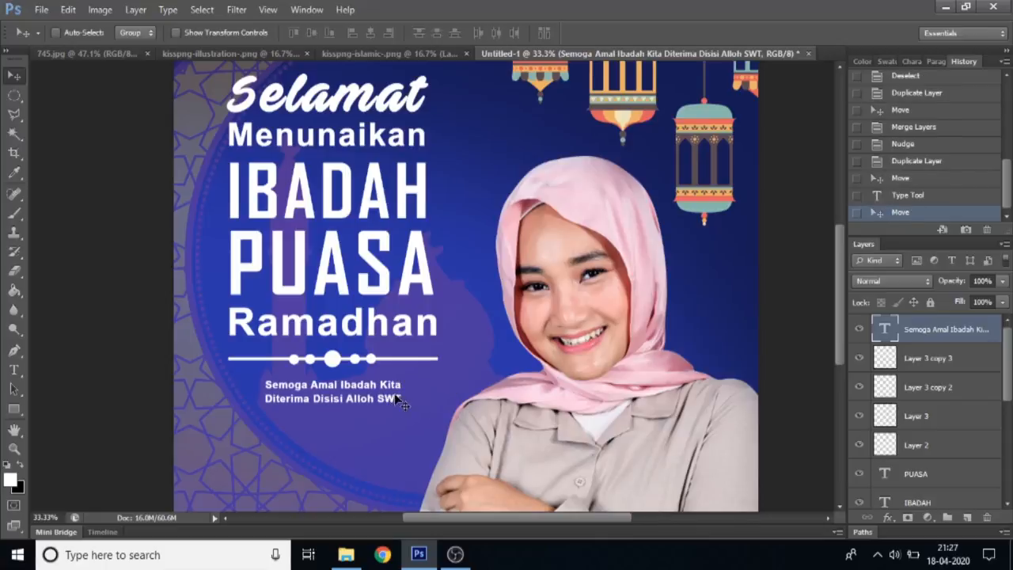
{"action": "key", "text": "ctrl+t"}
{"action": "left_click_drag", "start_coordinate": [409, 377], "coordinate": [445, 369]}
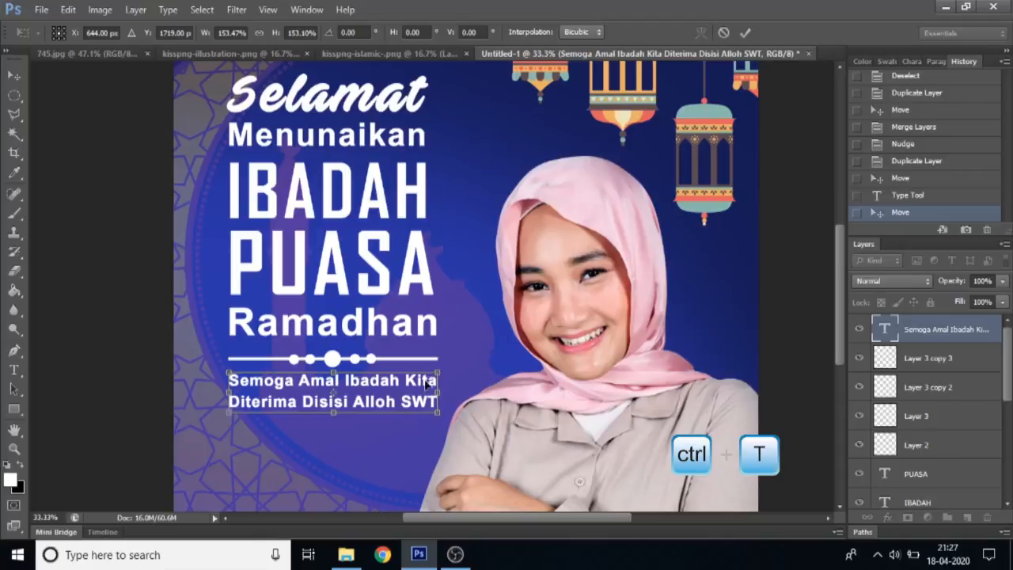
{"action": "key", "text": "Down"}
{"action": "key", "text": "Down"}
{"action": "key", "text": "Down"}
{"action": "key", "text": "Down"}
{"action": "key", "text": "Down"}
{"action": "key", "text": "Down"}
{"action": "key", "text": "Down"}
{"action": "key", "text": "Down"}
{"action": "key", "text": "Down"}
{"action": "key", "text": "Down"}
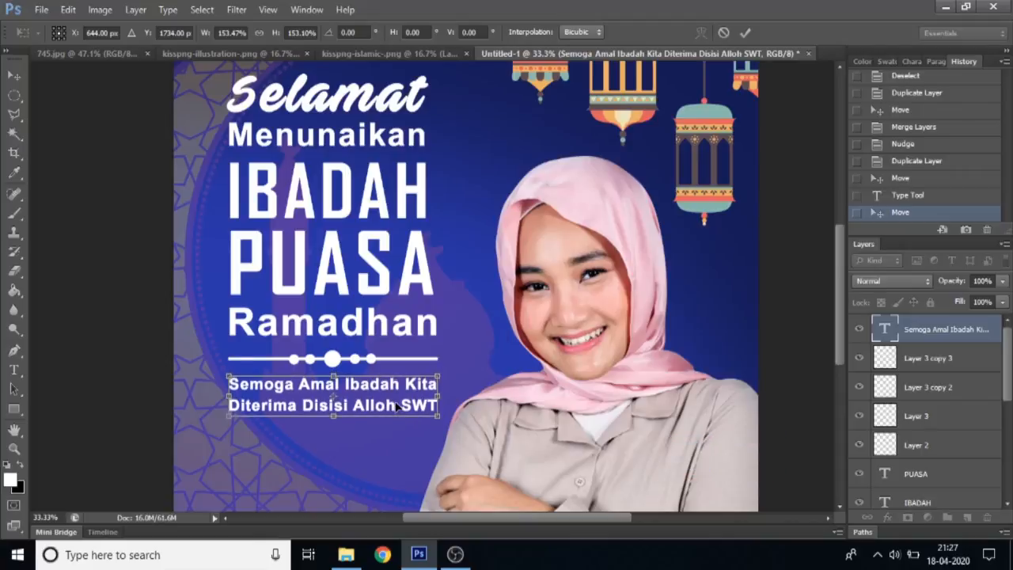
{"action": "key", "text": "Up"}
{"action": "key", "text": "Return"}
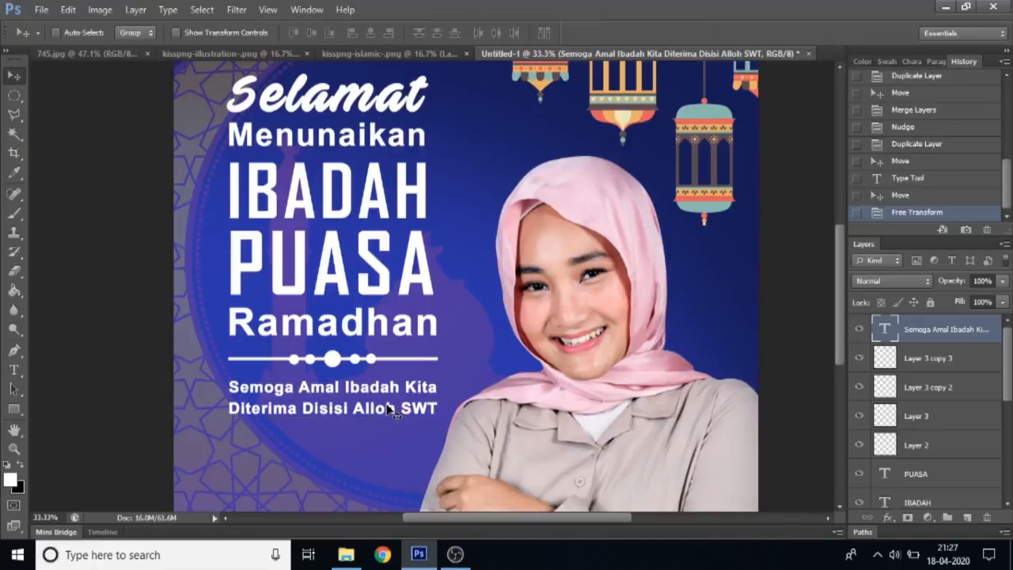
Add a Gradient Overlay to the IBADAH text layer and open its gradient for editing
{"action": "right_click", "coordinate": [330, 216]}
{"action": "left_click", "coordinate": [345, 222]}
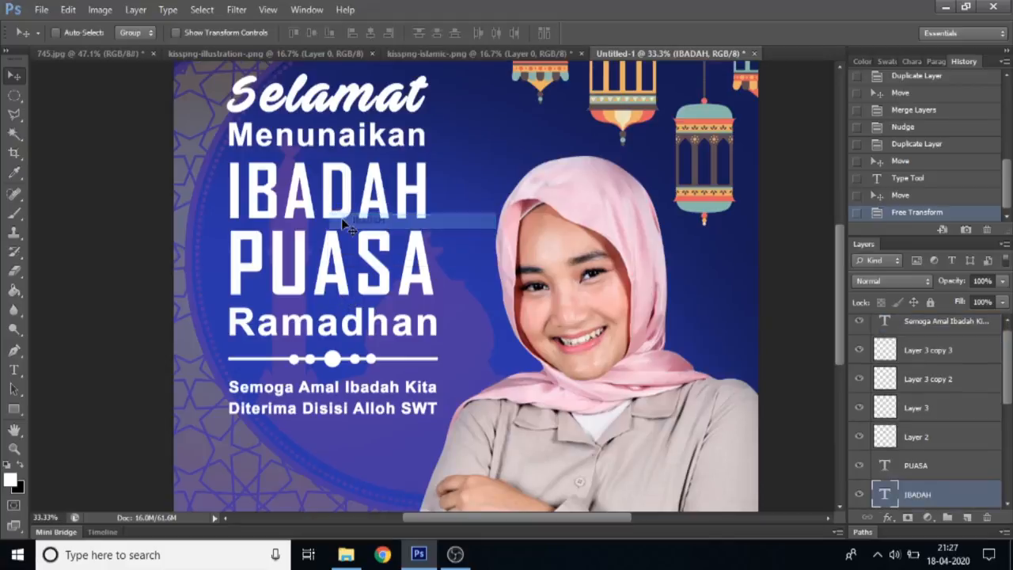
{"action": "left_click", "coordinate": [893, 524]}
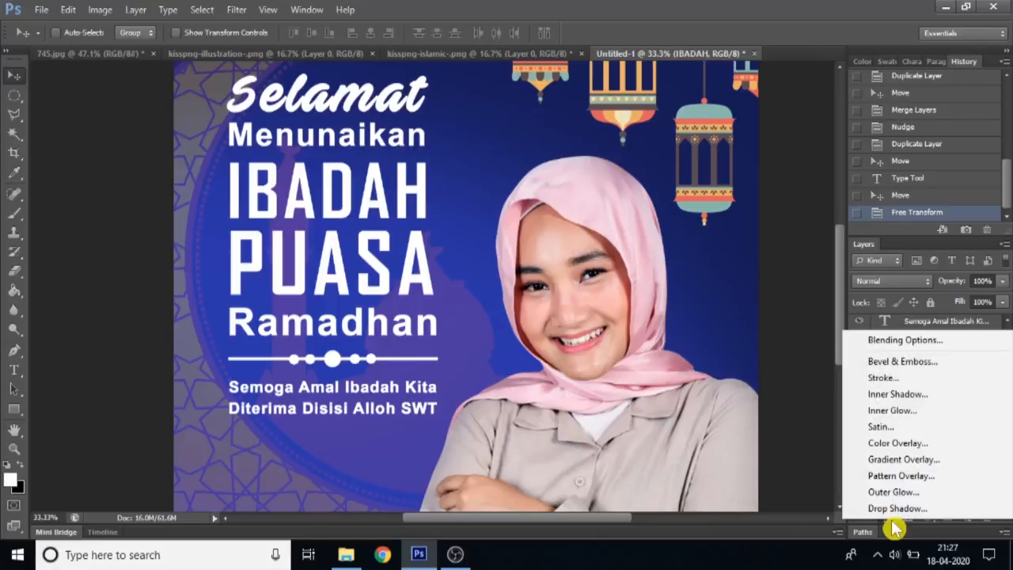
{"action": "left_click", "coordinate": [888, 458]}
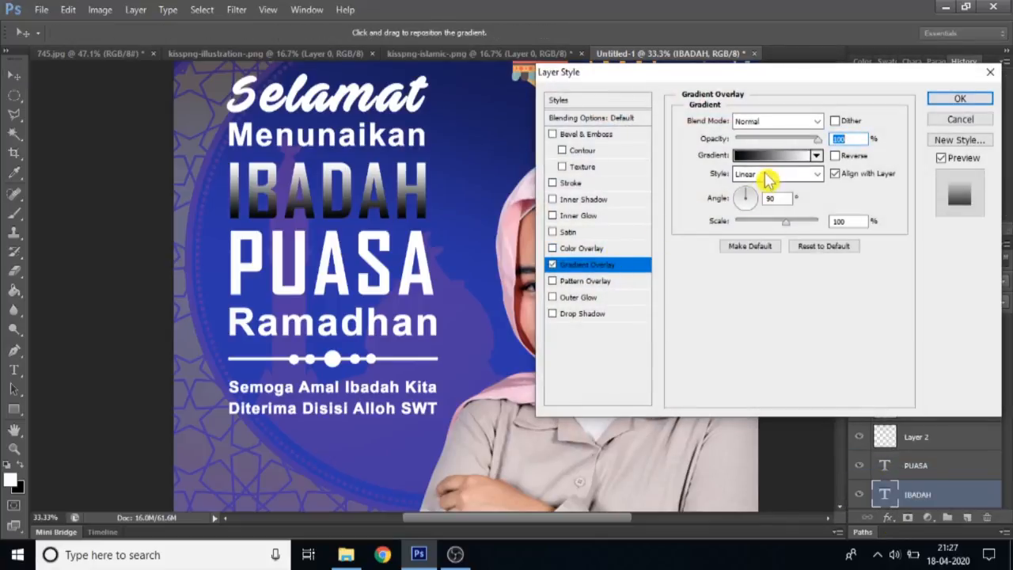
{"action": "left_click", "coordinate": [773, 158]}
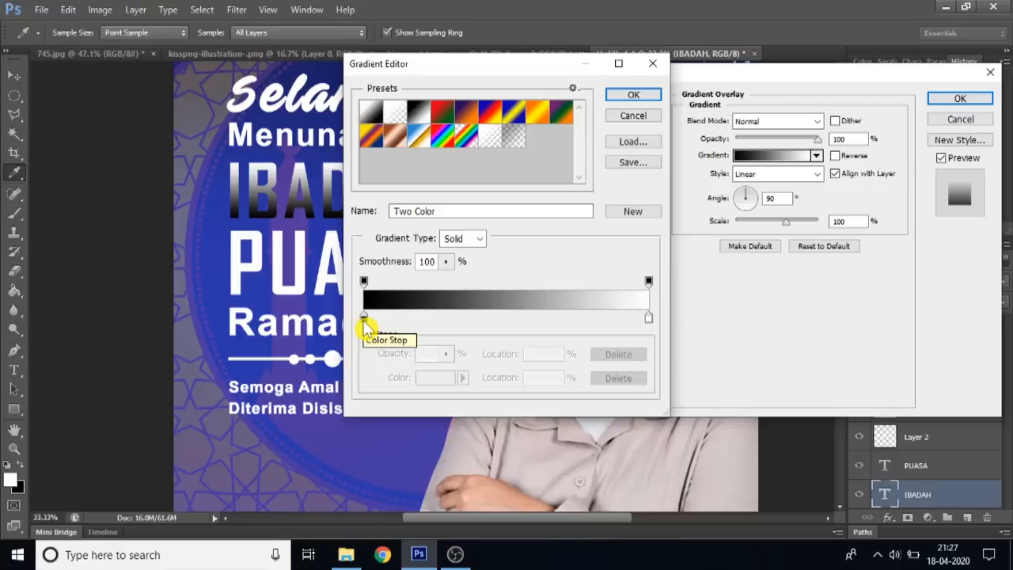
Set the gradient's end color stop at 100% to orange (ffae00)
{"action": "left_click", "coordinate": [649, 318]}
{"action": "left_click", "coordinate": [438, 384]}
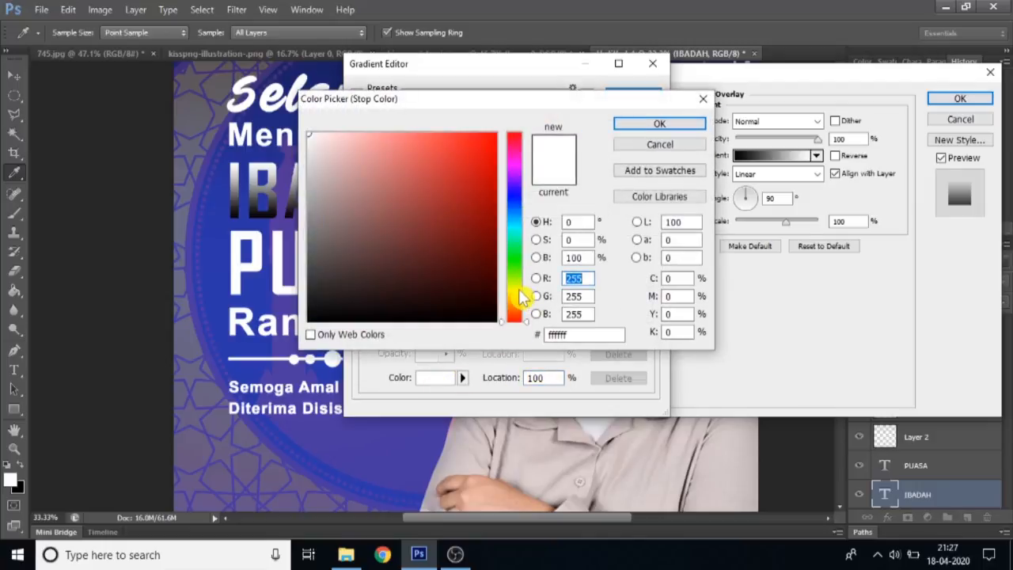
{"action": "left_click", "coordinate": [516, 289]}
{"action": "left_click", "coordinate": [494, 135]}
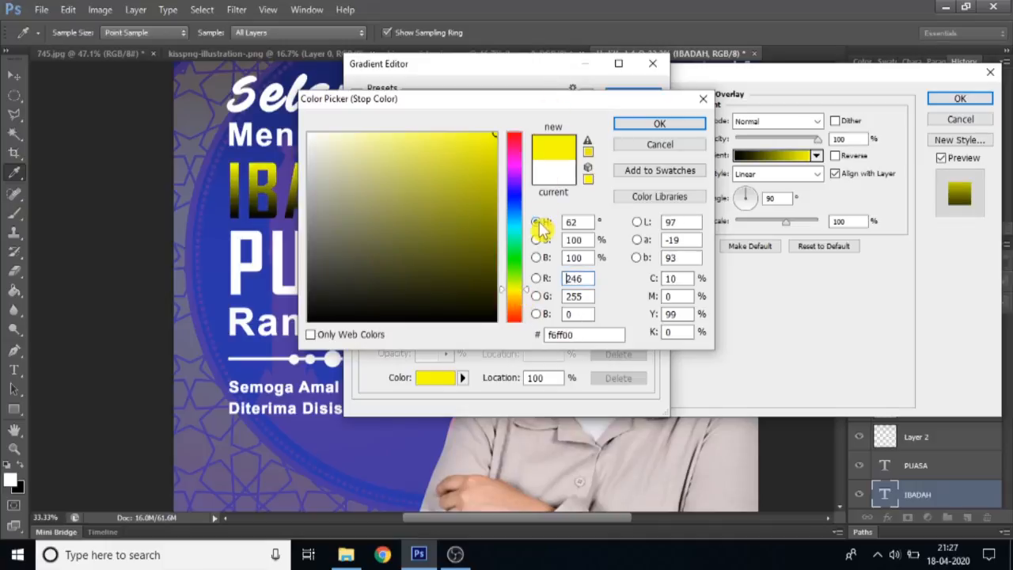
{"action": "left_click", "coordinate": [527, 299]}
{"action": "left_click", "coordinate": [527, 297]}
{"action": "left_click_drag", "start_coordinate": [529, 303], "coordinate": [529, 307]}
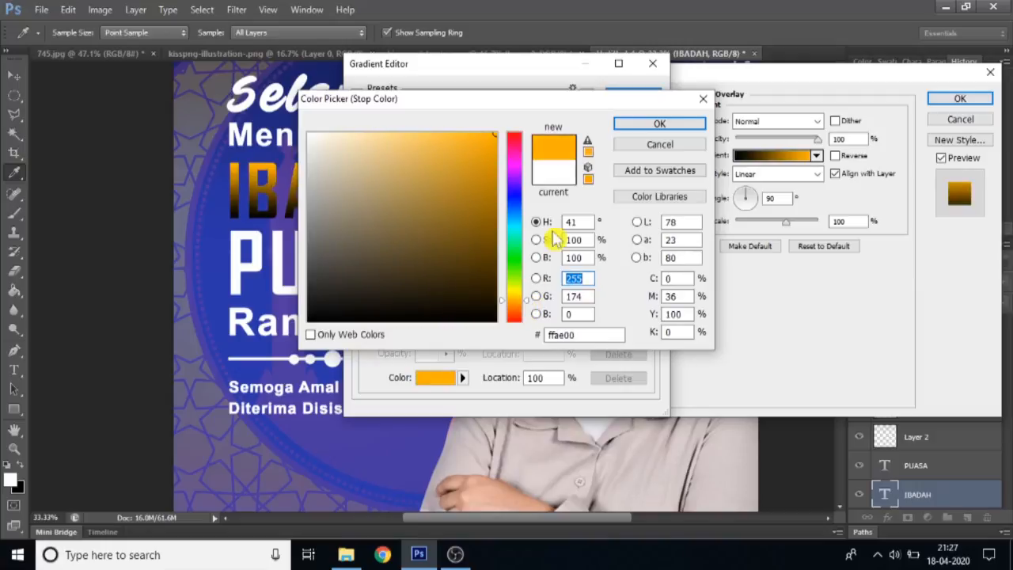
{"action": "left_click", "coordinate": [650, 126]}
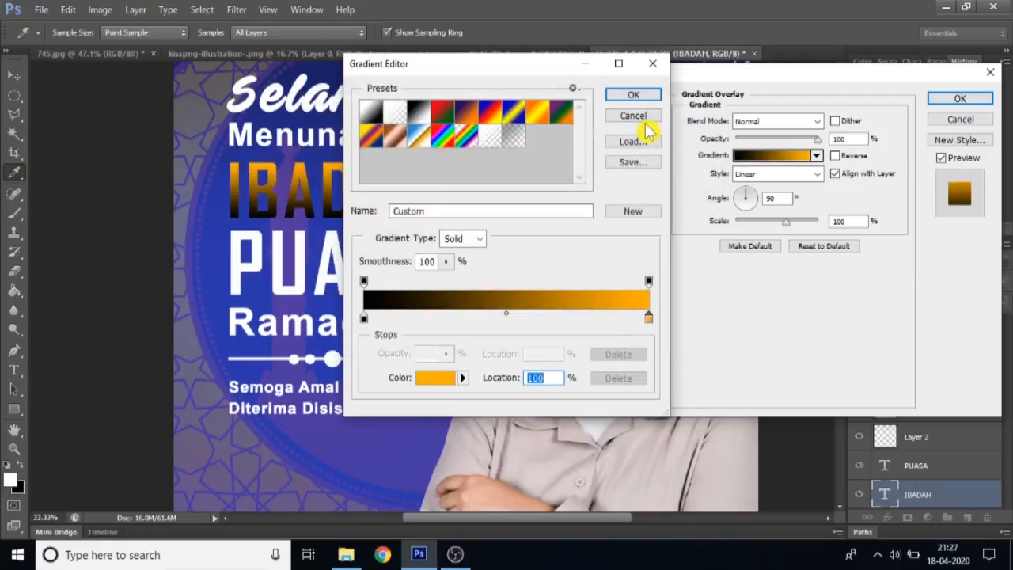
Accept the edited gradient and add an 11 px white outside stroke to the IBADAH text
{"action": "left_click", "coordinate": [633, 96]}
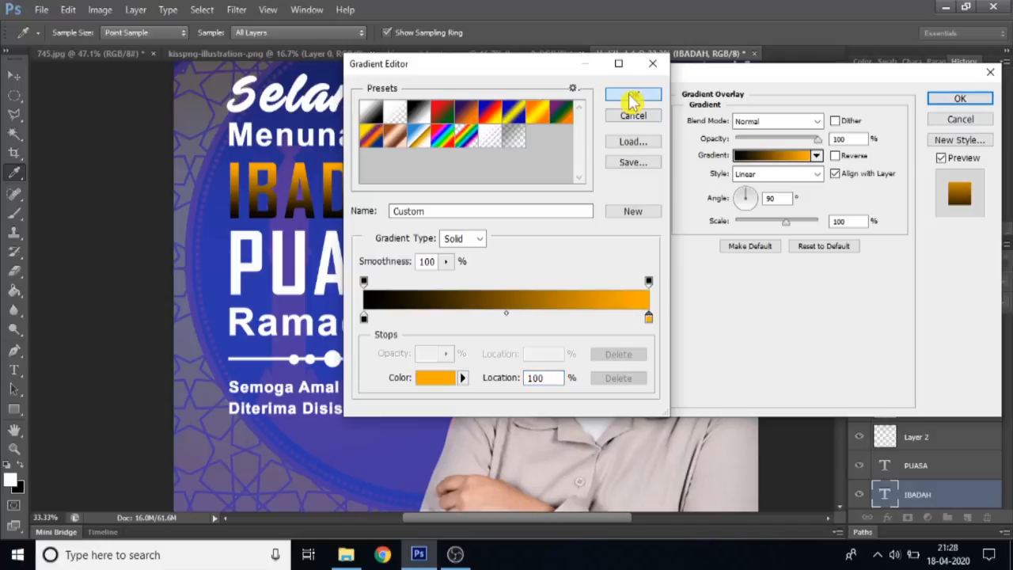
{"action": "left_click", "coordinate": [599, 185]}
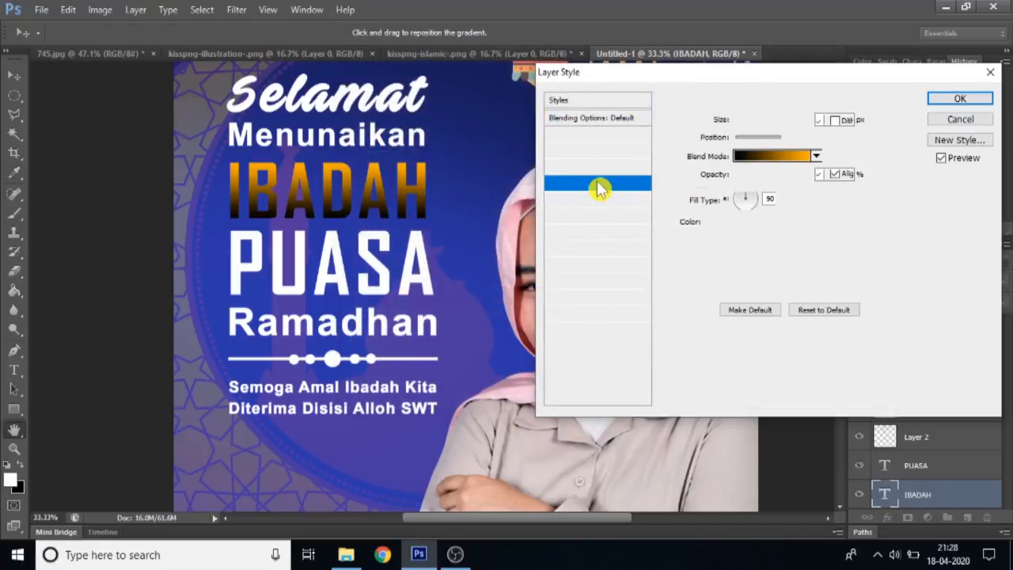
{"action": "left_click", "coordinate": [718, 226]}
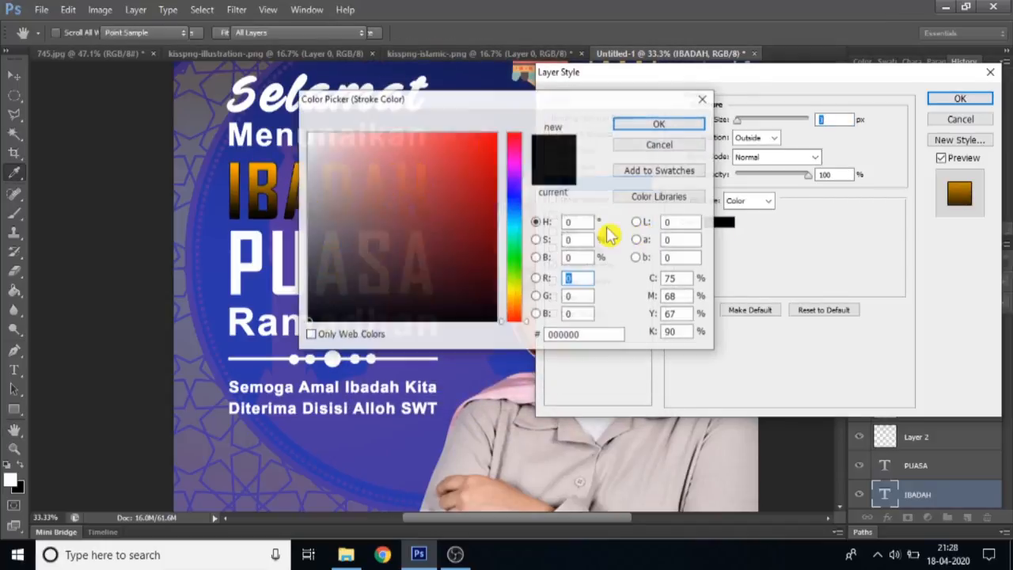
{"action": "left_click", "coordinate": [309, 133]}
{"action": "left_click", "coordinate": [659, 124]}
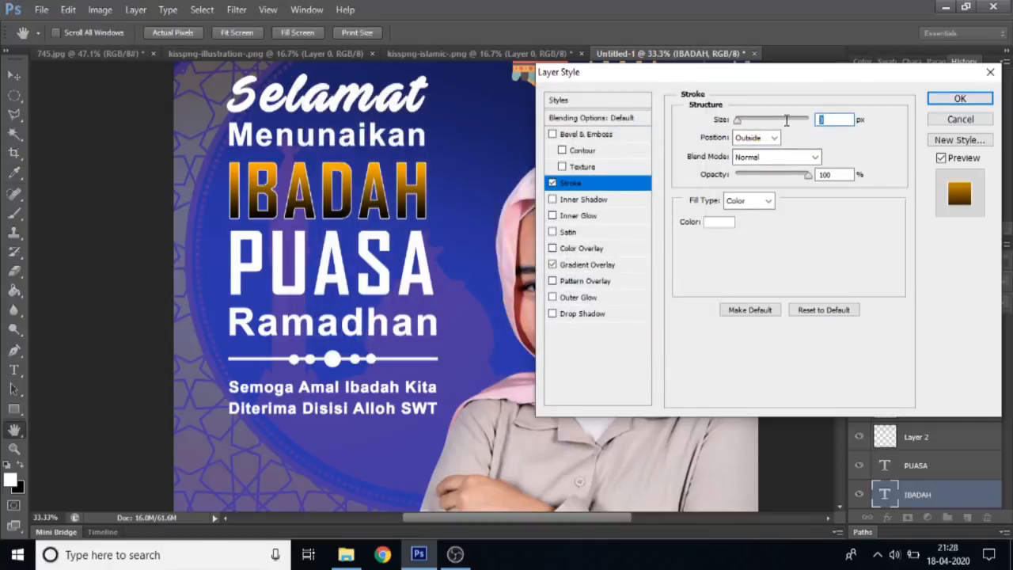
{"action": "type", "text": "11"}
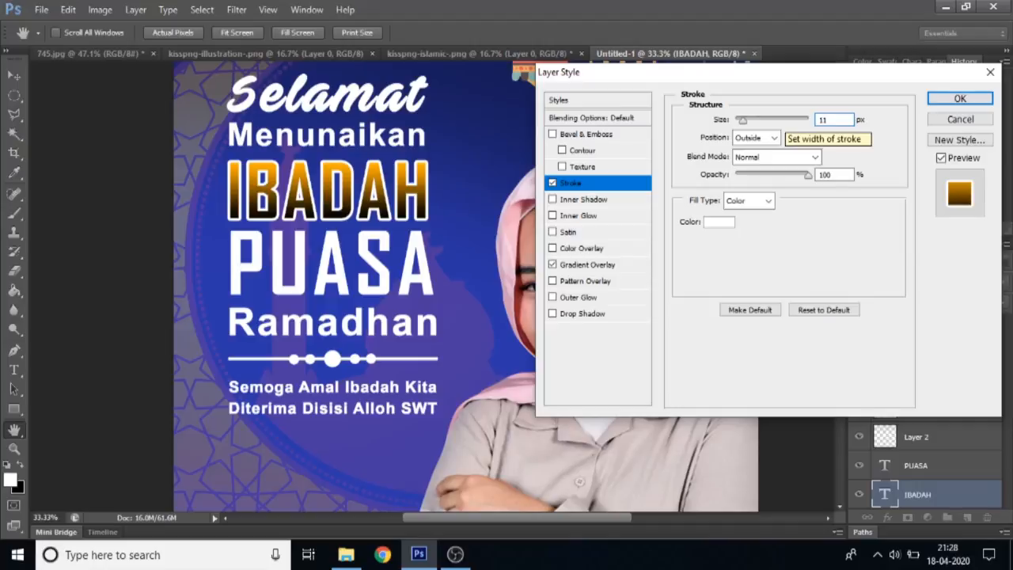
{"action": "left_click", "coordinate": [961, 99]}
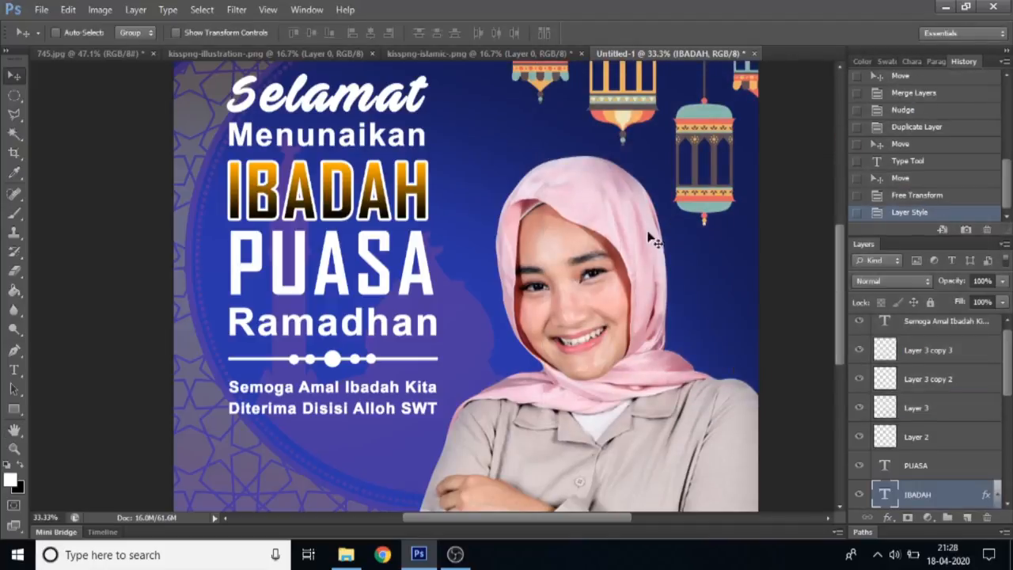
Copy the layer style from the IBADAH text and paste it onto the PUASA text layer
{"action": "right_click", "coordinate": [945, 500]}
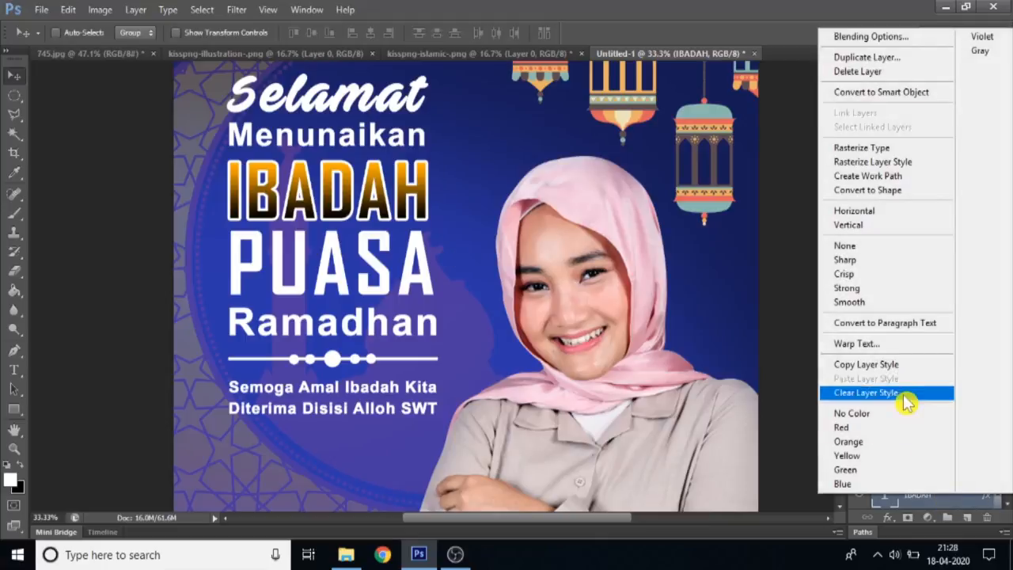
{"action": "left_click", "coordinate": [892, 372]}
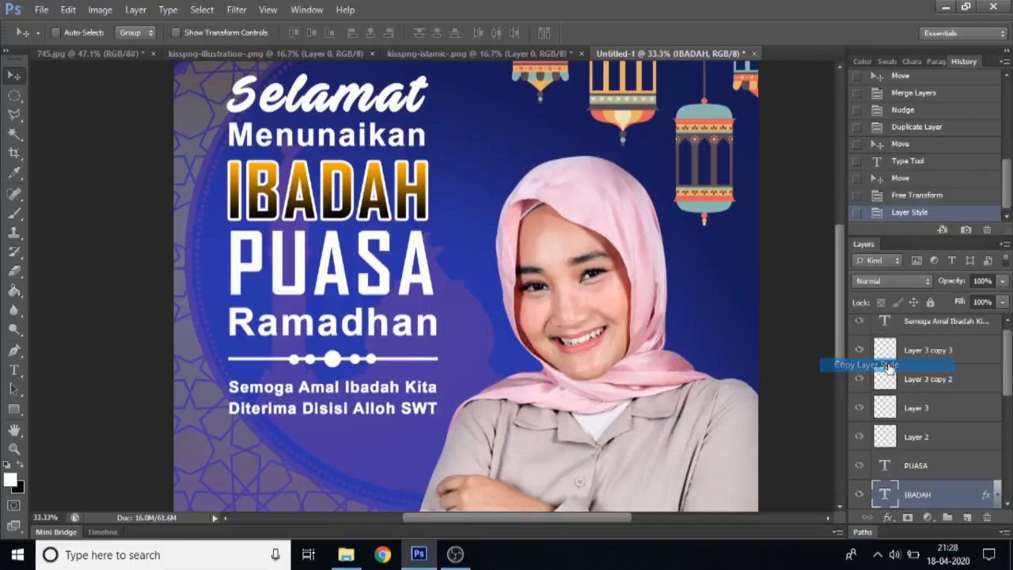
{"action": "left_click", "coordinate": [929, 471]}
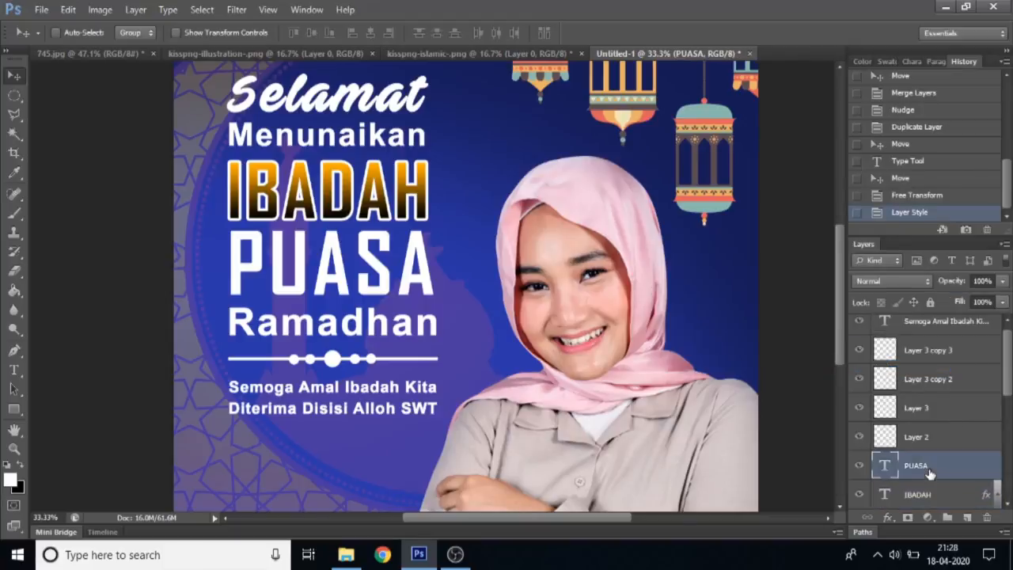
{"action": "right_click", "coordinate": [930, 472]}
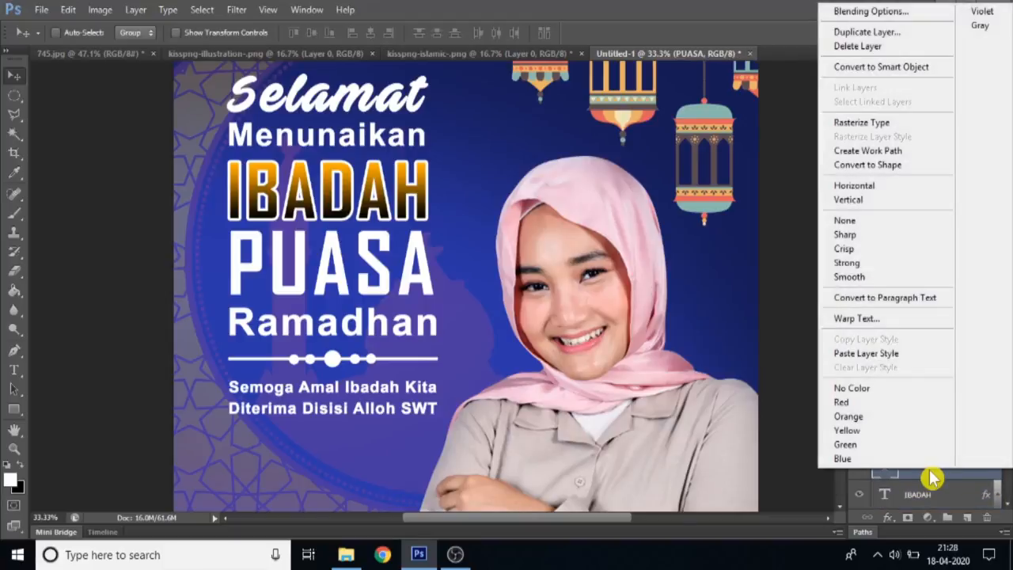
{"action": "left_click", "coordinate": [900, 364]}
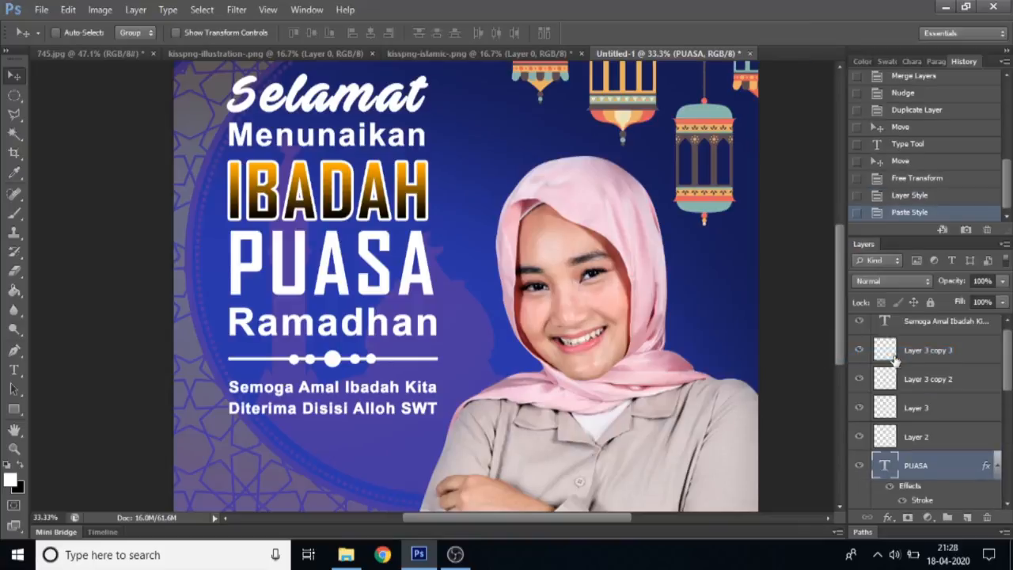
Select all greeting, divider and prayer text layers together, scale them to about 113%, and shift the block slightly up and left
{"action": "left_click", "coordinate": [14, 451]}
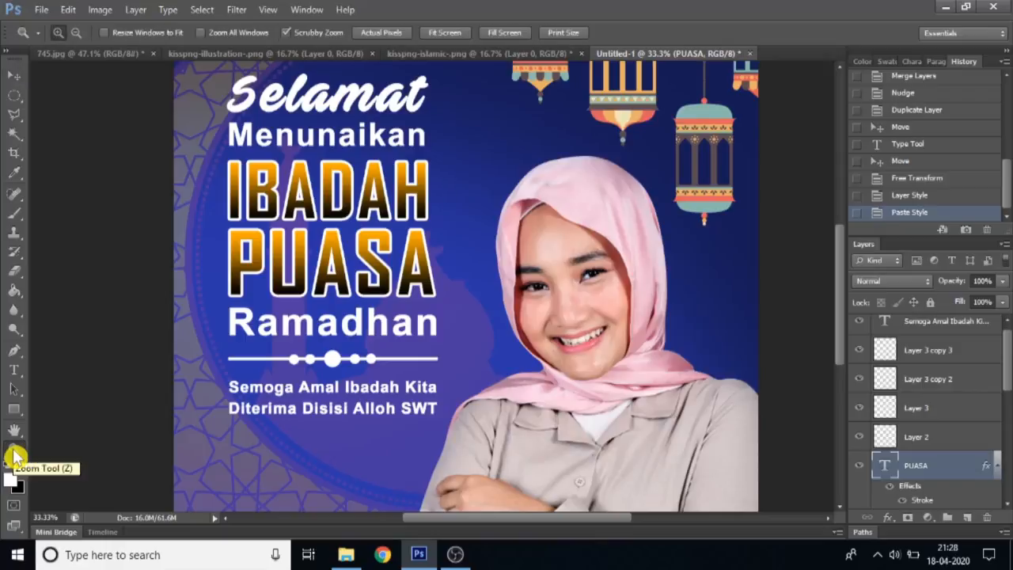
{"action": "right_click", "coordinate": [405, 292]}
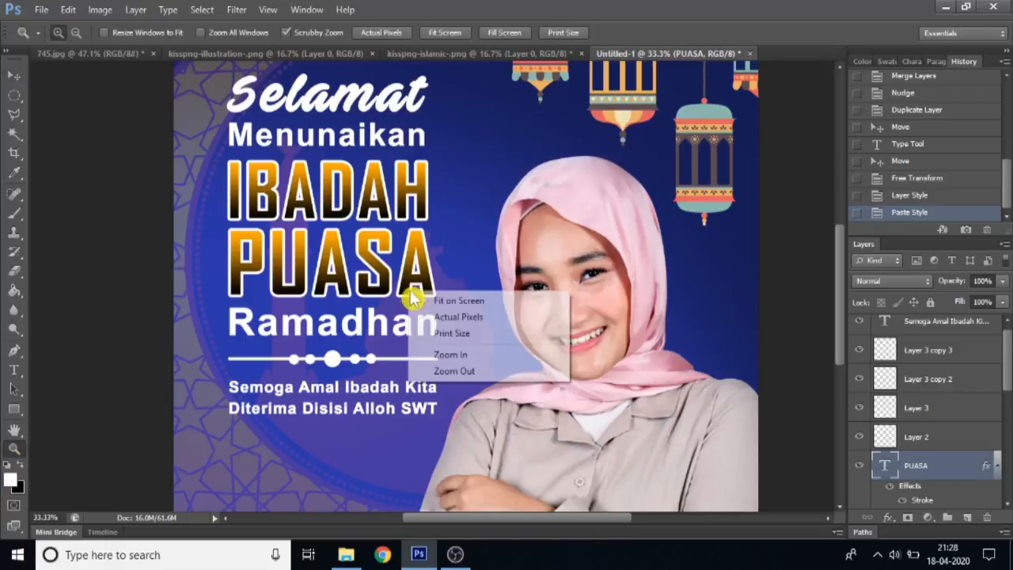
{"action": "left_click", "coordinate": [430, 299]}
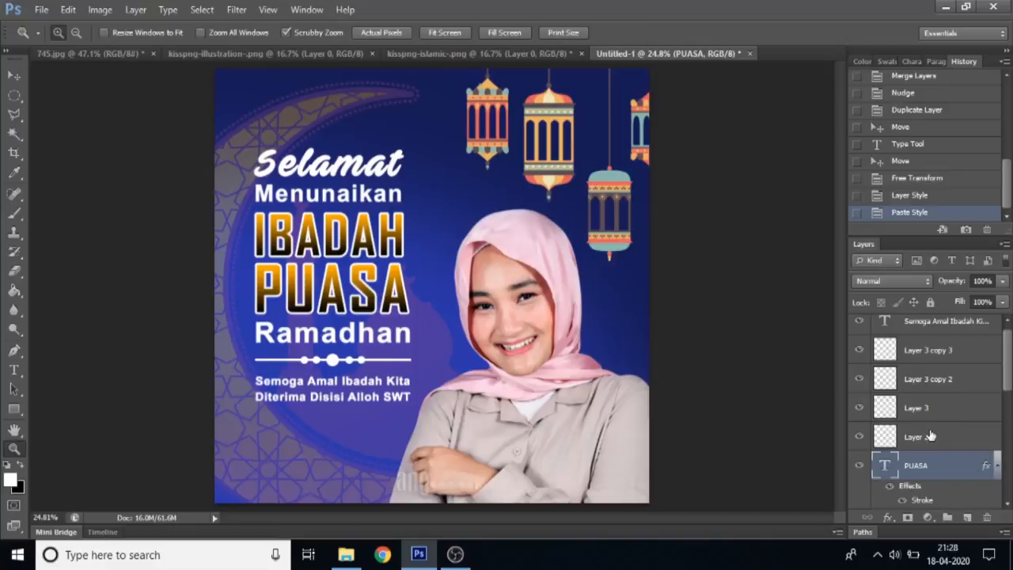
{"action": "key", "text": "ctrl"}
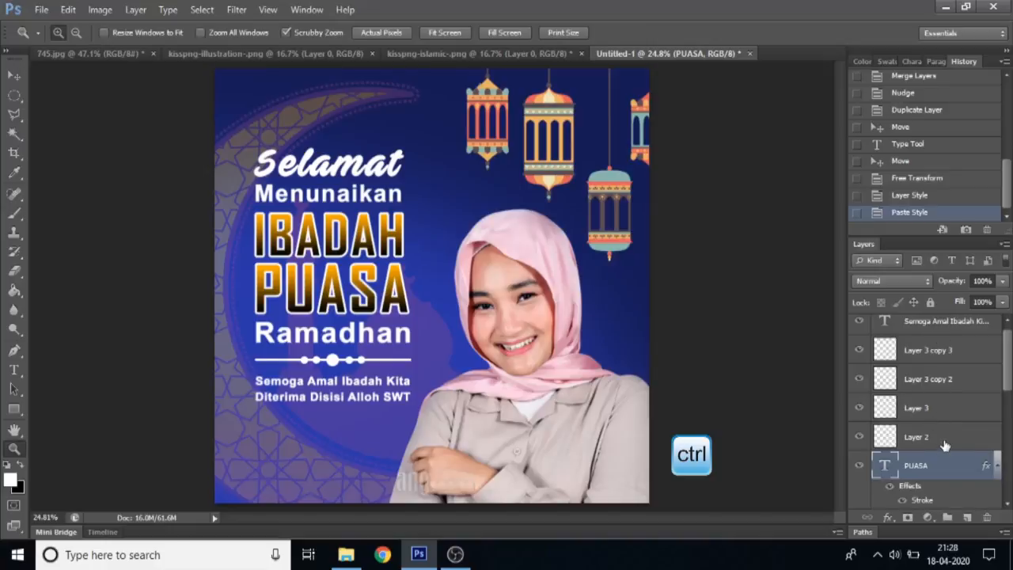
{"action": "left_click", "coordinate": [944, 441], "text": "ctrl"}
{"action": "left_click", "coordinate": [943, 409], "text": "ctrl"}
{"action": "left_click", "coordinate": [948, 378], "text": "ctrl"}
{"action": "left_click", "coordinate": [953, 350], "text": "ctrl"}
{"action": "left_click", "coordinate": [980, 325], "text": "ctrl"}
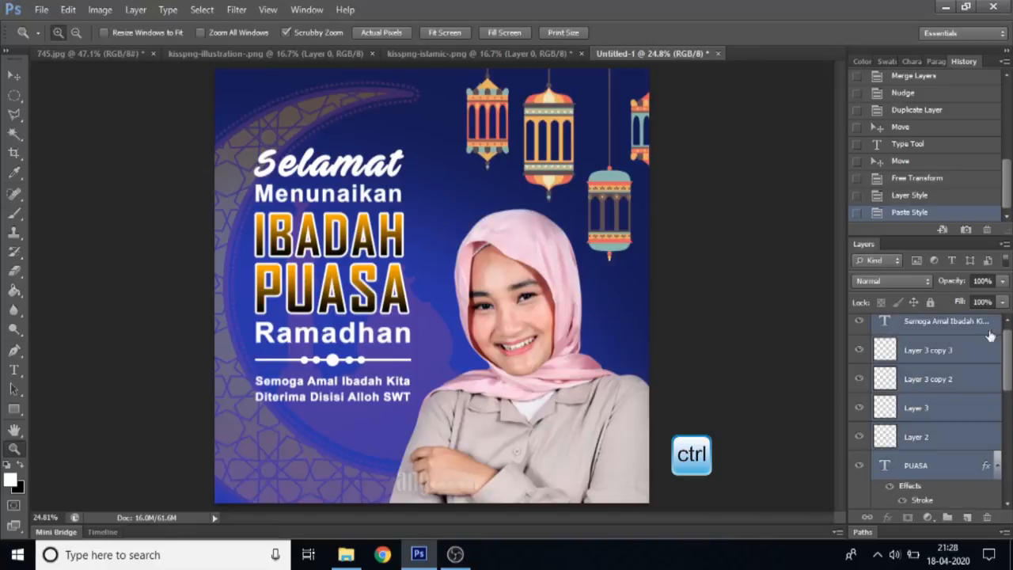
{"action": "left_click_drag", "start_coordinate": [1008, 372], "coordinate": [1005, 445]}
{"action": "left_click", "coordinate": [945, 417], "text": "ctrl"}
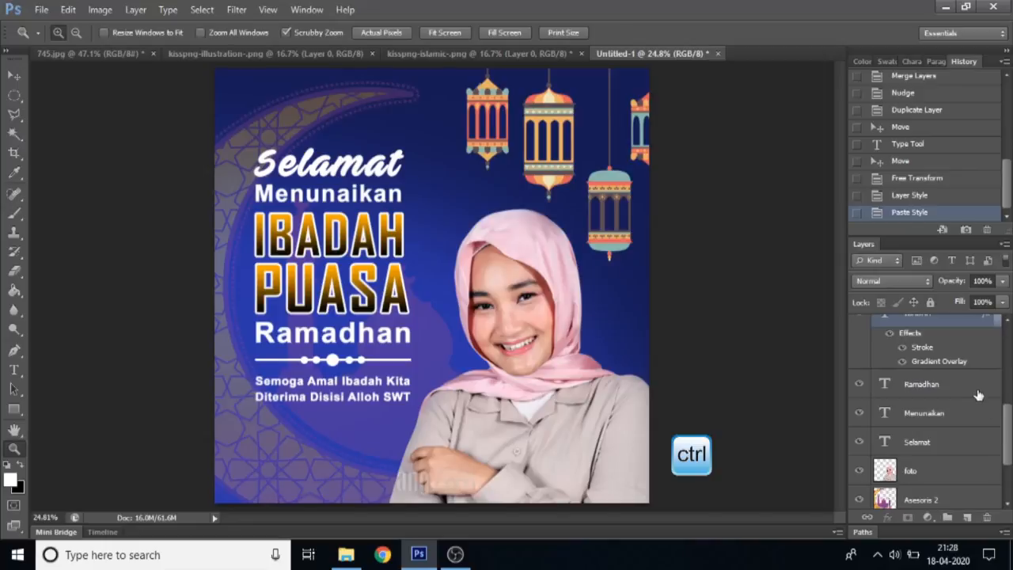
{"action": "left_click", "coordinate": [978, 390], "text": "ctrl"}
{"action": "left_click", "coordinate": [965, 420], "text": "ctrl"}
{"action": "left_click", "coordinate": [943, 451], "text": "ctrl"}
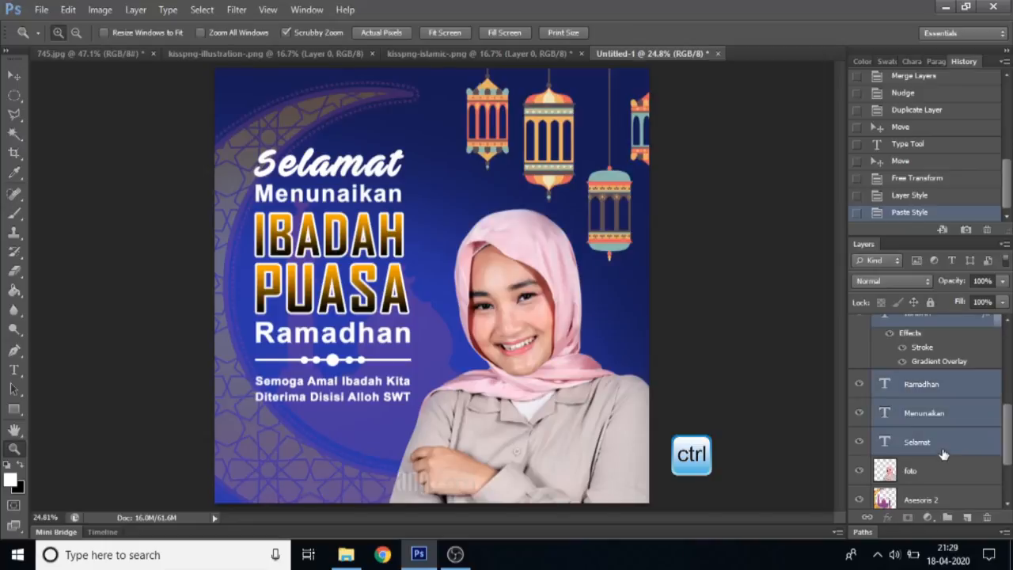
{"action": "key", "text": "ctrl+t"}
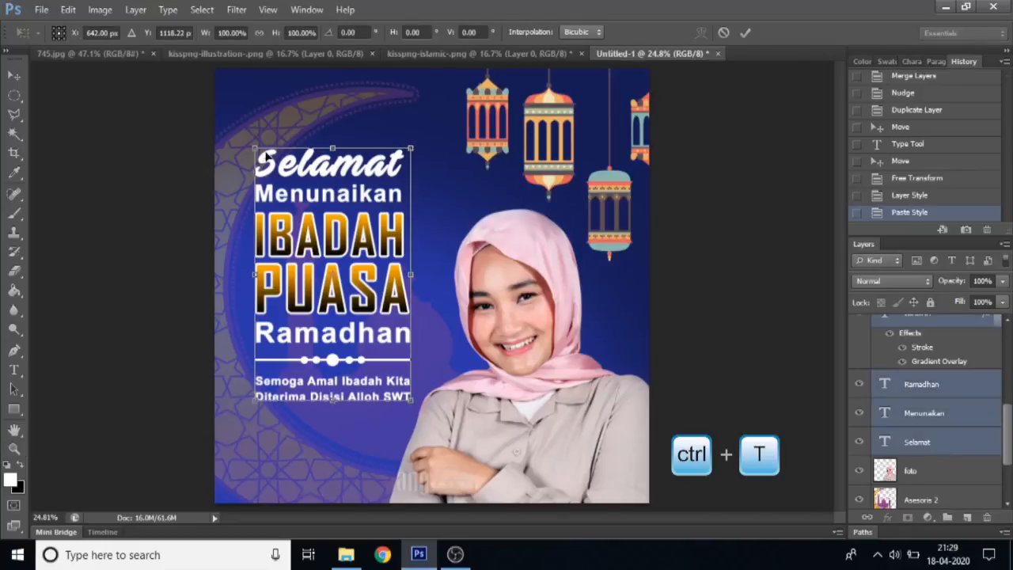
{"action": "left_click_drag", "start_coordinate": [253, 145], "coordinate": [243, 131]}
{"action": "left_click_drag", "start_coordinate": [413, 127], "coordinate": [420, 117]}
{"action": "left_click_drag", "start_coordinate": [370, 232], "coordinate": [367, 229]}
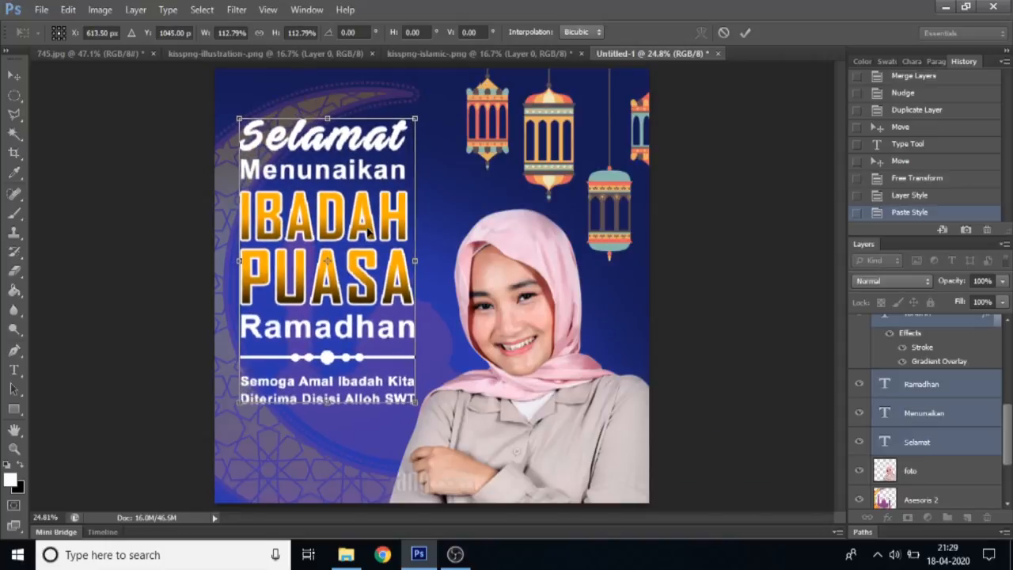
{"action": "key", "text": "z"}
{"action": "left_click", "coordinate": [745, 33]}
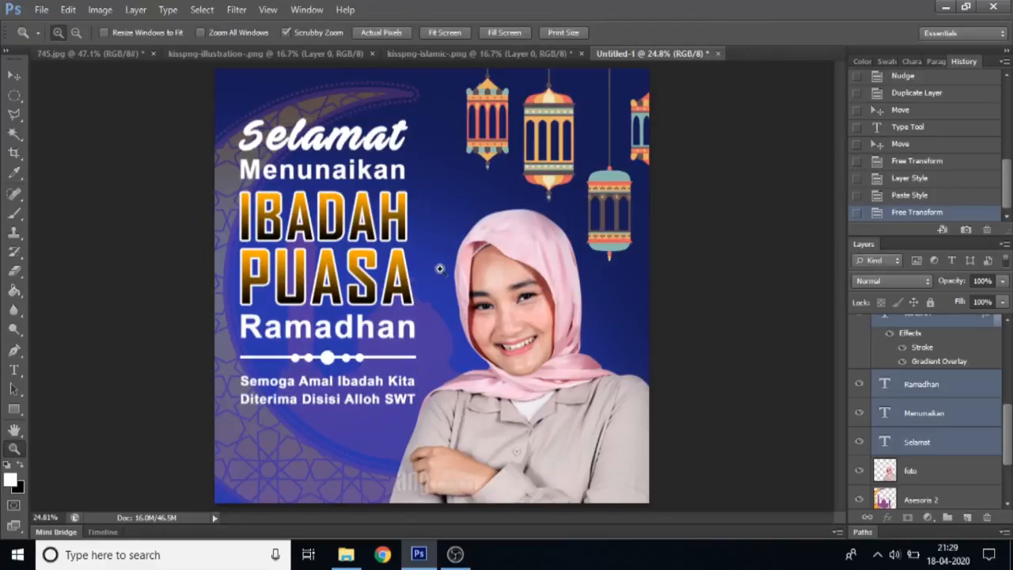
Scale the PUASA text down to about 97.6% so its width matches the IBADAH line above
{"action": "left_click", "coordinate": [14, 75]}
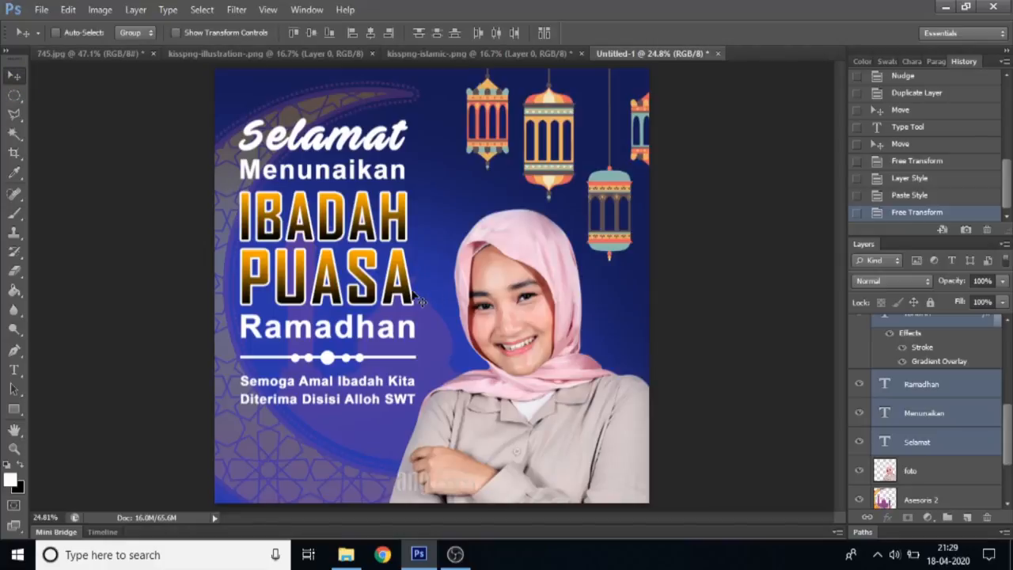
{"action": "right_click", "coordinate": [407, 296]}
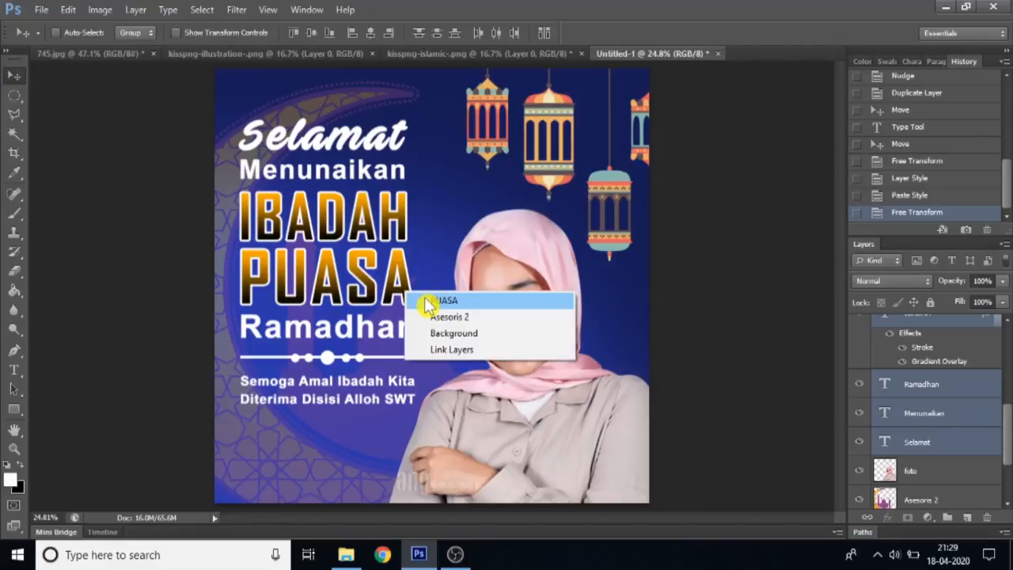
{"action": "left_click", "coordinate": [428, 302]}
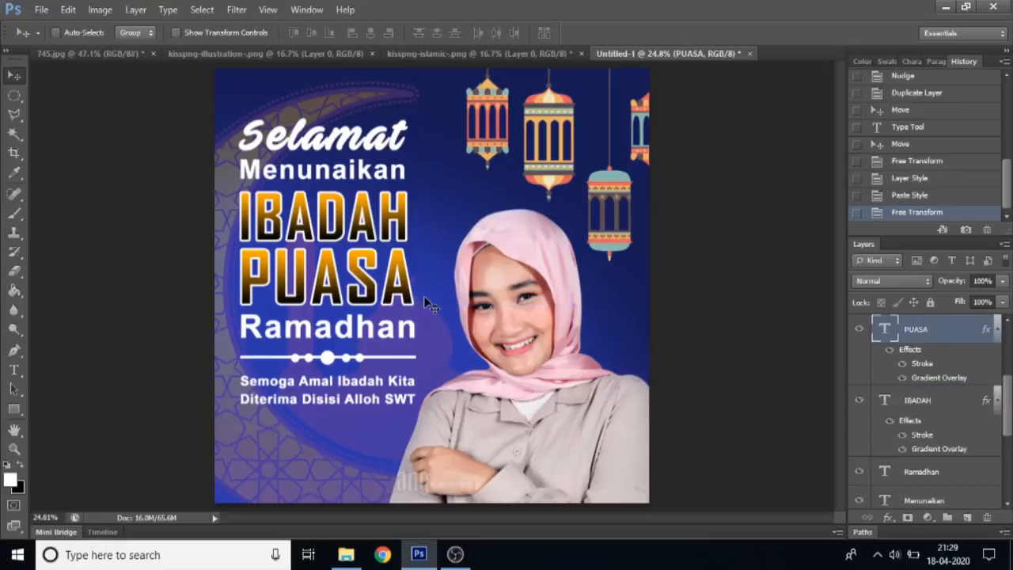
{"action": "key", "text": "ctrl+t"}
{"action": "mouse_move", "coordinate": [421, 318]}
{"action": "left_mouse_down"}
{"action": "mouse_move", "coordinate": [399, 313]}
{"action": "mouse_move", "coordinate": [418, 310]}
{"action": "left_mouse_up"}
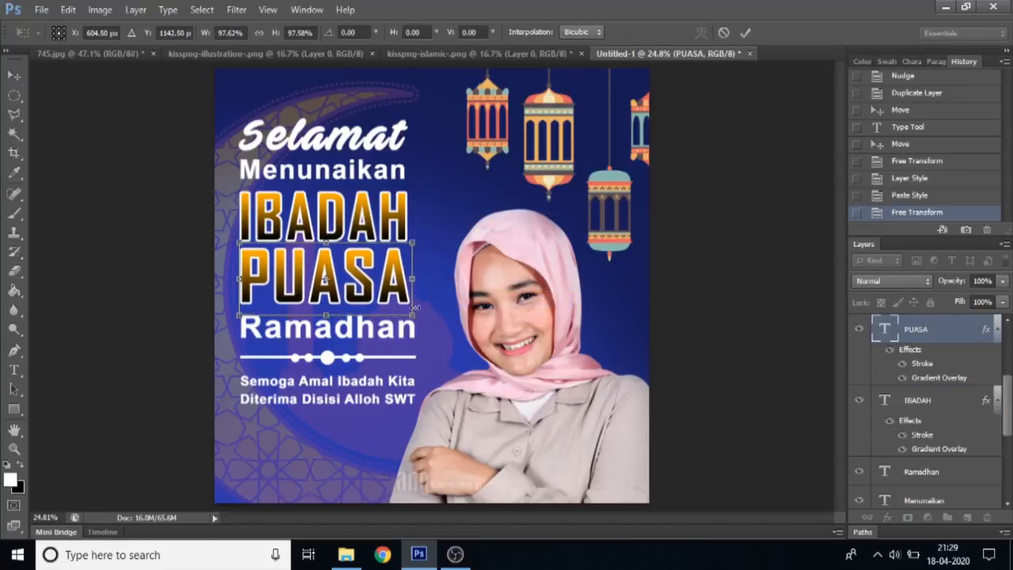
{"action": "double_click", "coordinate": [401, 298]}
Scale the Ramadhan text down to about 97% to match the width of the lines above it
{"action": "right_click", "coordinate": [411, 343]}
{"action": "left_click", "coordinate": [432, 340]}
{"action": "key", "text": "ctrl+t"}
{"action": "left_click_drag", "start_coordinate": [419, 346], "coordinate": [412, 346]}
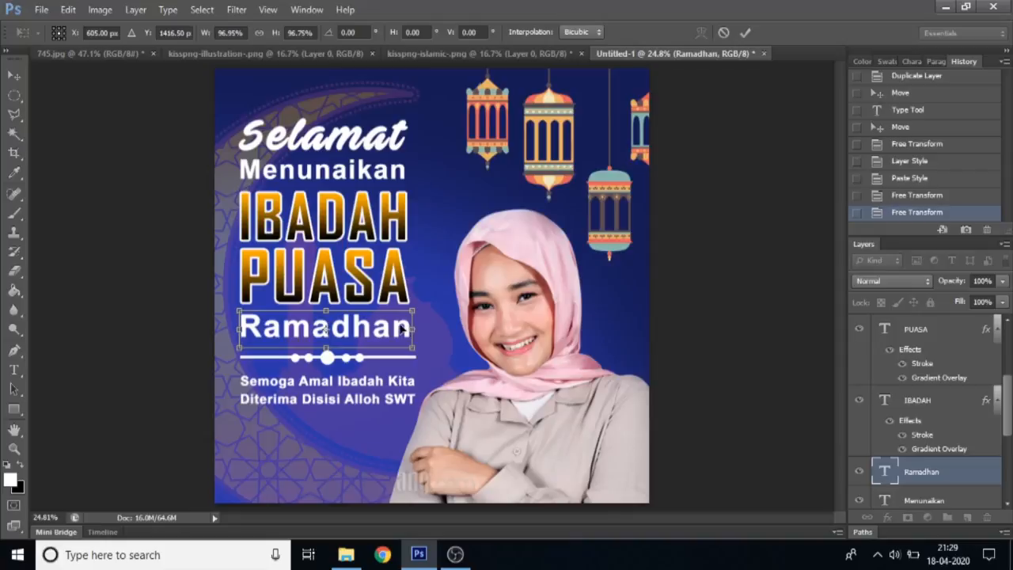
{"action": "double_click", "coordinate": [402, 329]}
Scale the two-line prayer text down slightly and nudge it up closer to the divider
{"action": "right_click", "coordinate": [401, 386]}
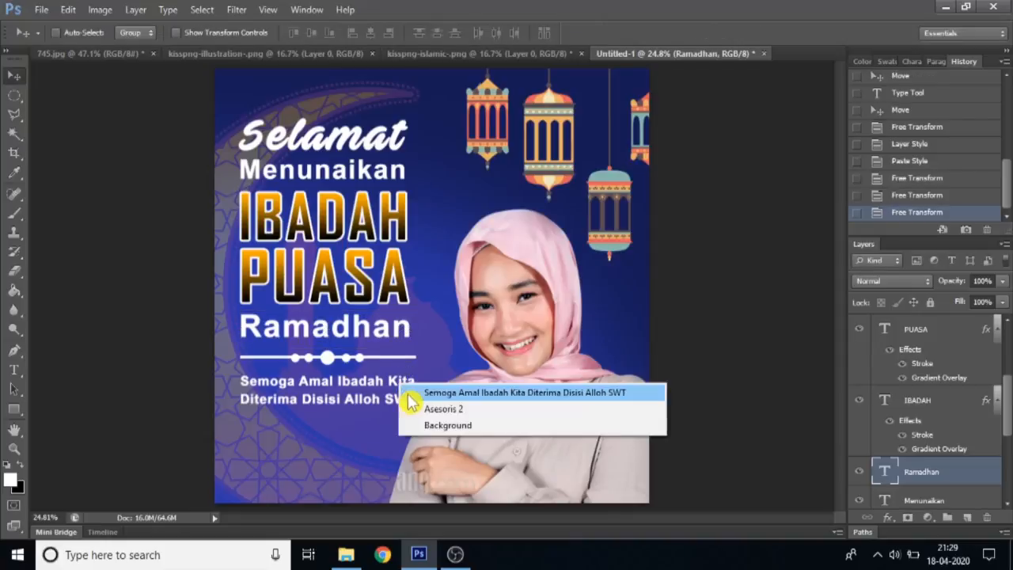
{"action": "left_click", "coordinate": [428, 388]}
{"action": "key", "text": "ctrl+t"}
{"action": "left_click_drag", "start_coordinate": [418, 410], "coordinate": [416, 408]}
{"action": "double_click", "coordinate": [402, 399]}
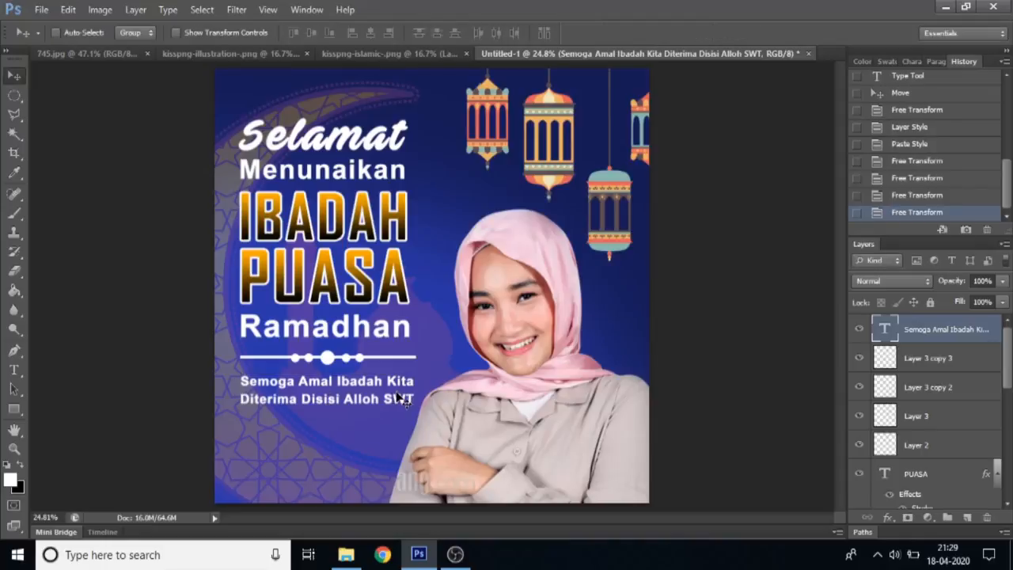
{"action": "key", "text": "shift+Down"}
{"action": "key", "text": "shift+Up"}
{"action": "key", "text": "shift+Up"}
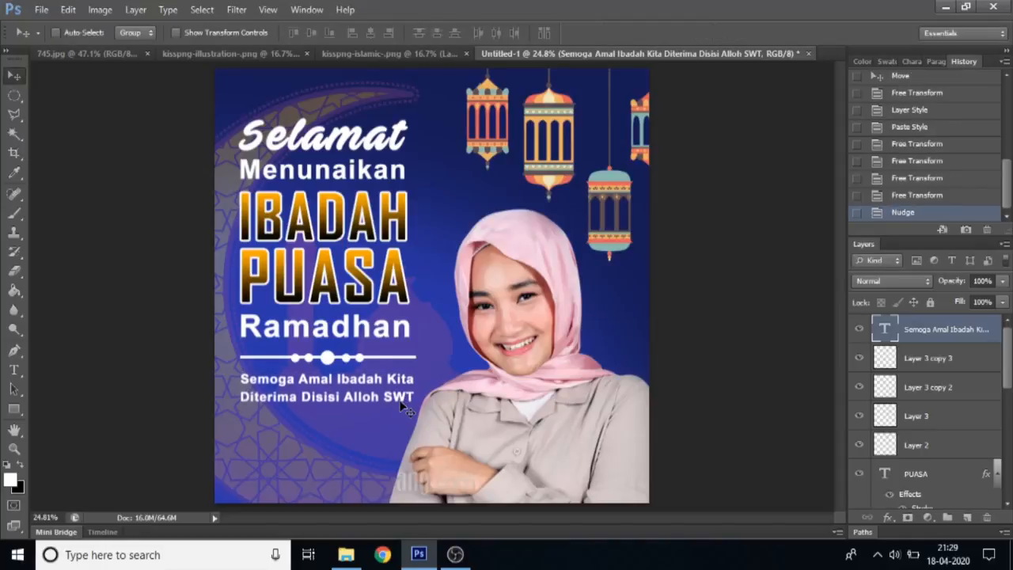
{"action": "key", "text": "z"}
{"action": "right_click", "coordinate": [393, 324]}
{"action": "left_click", "coordinate": [419, 334]}
{"action": "left_click", "coordinate": [419, 328], "text": "alt"}
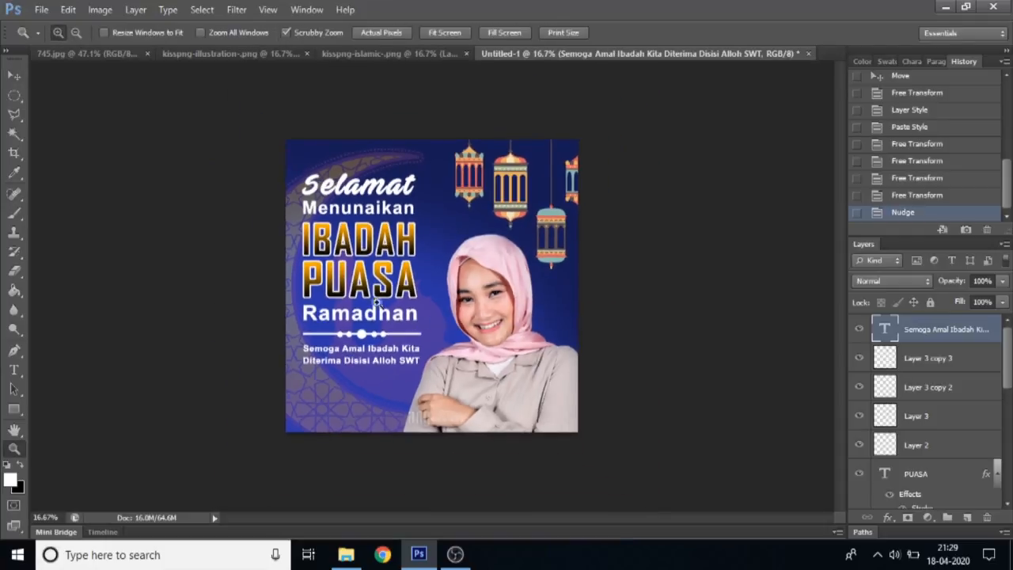
{"action": "left_click", "coordinate": [420, 290]}
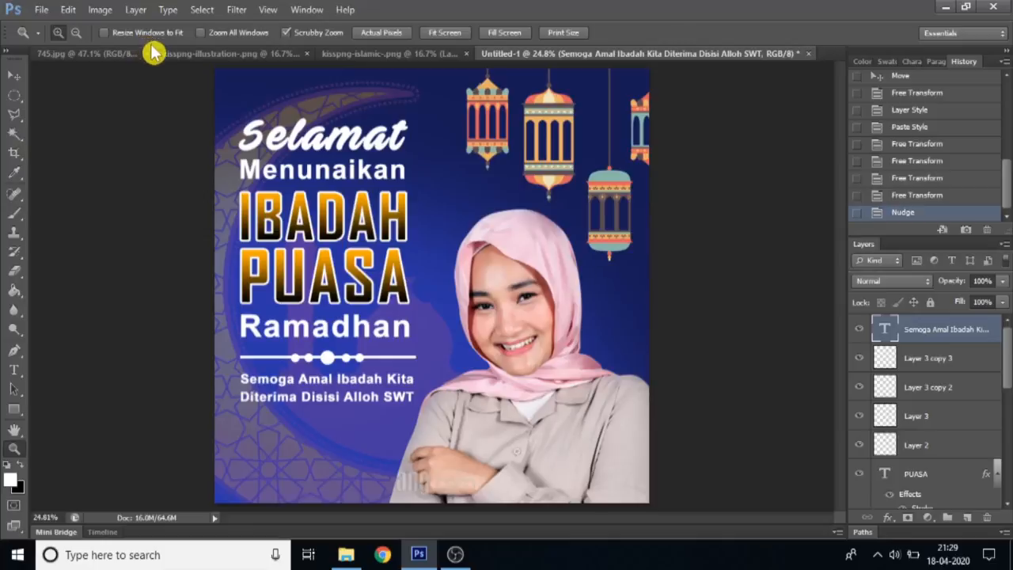
Start saving the poster under a new name and browse to Tutorial Gratis Photoshop > Poster IG Selamat Puasa on drive G
{"action": "left_click", "coordinate": [41, 10]}
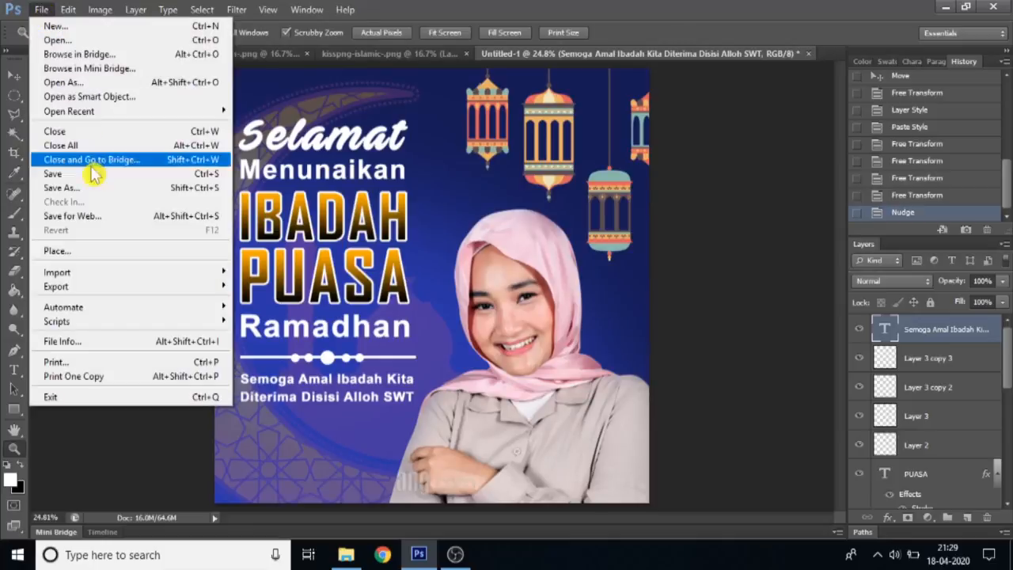
{"action": "left_click", "coordinate": [109, 188]}
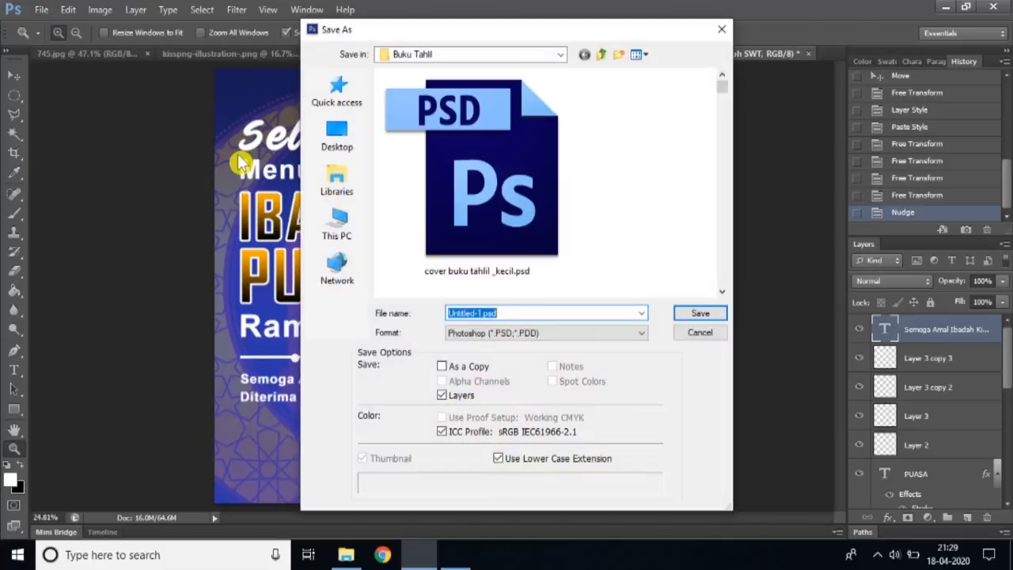
{"action": "left_click", "coordinate": [602, 54]}
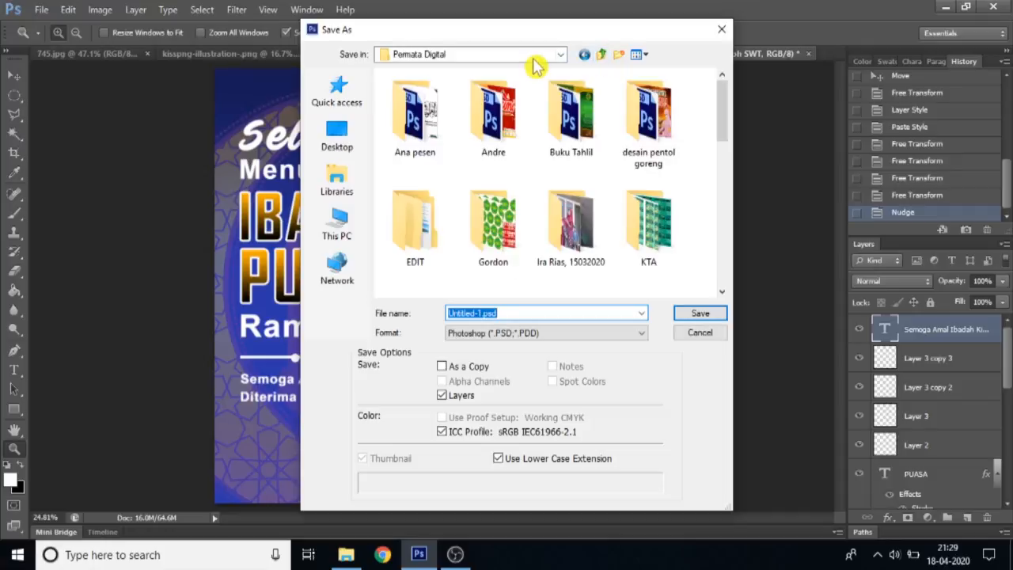
{"action": "left_click", "coordinate": [560, 54]}
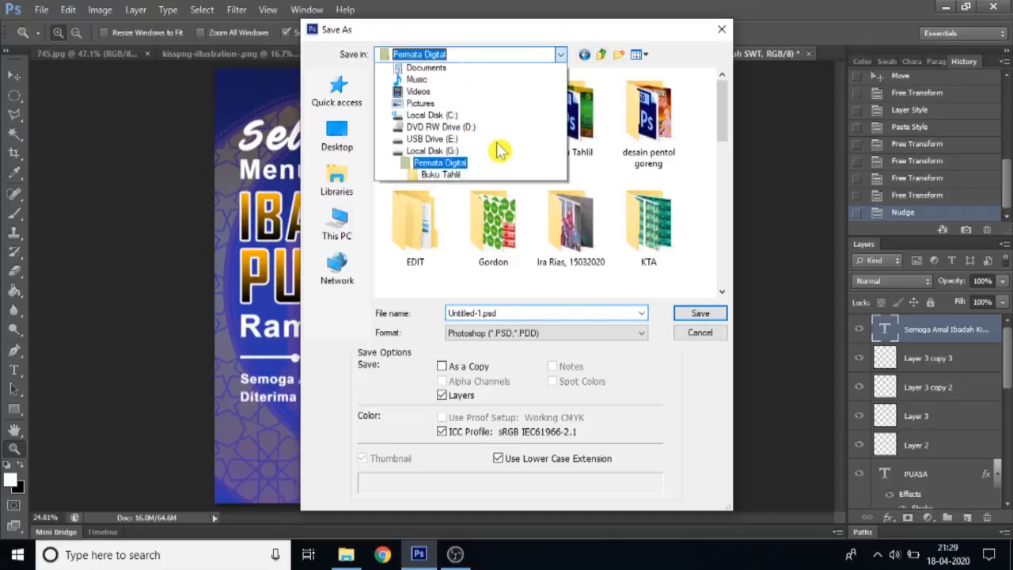
{"action": "left_click", "coordinate": [431, 283]}
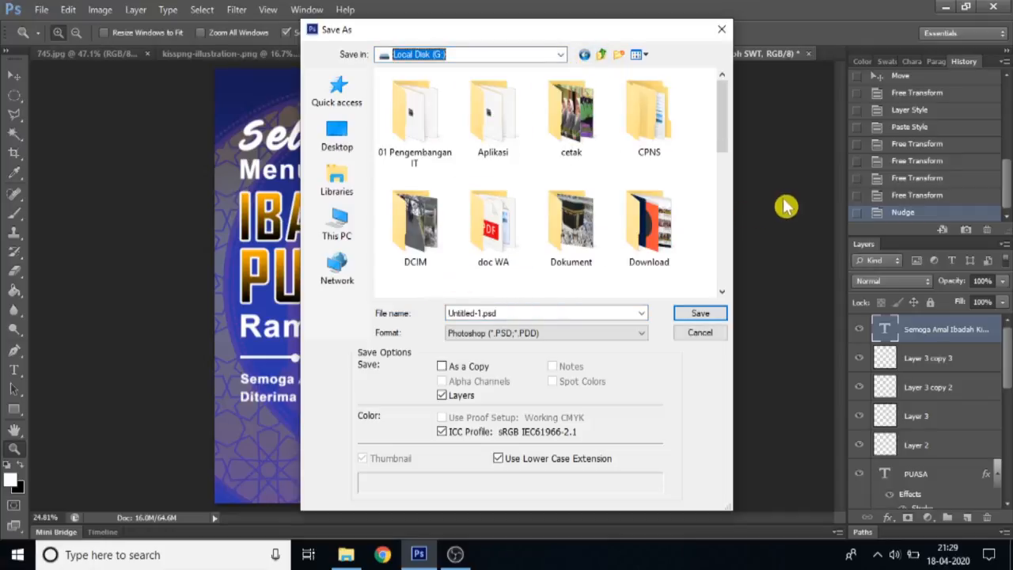
{"action": "left_click_drag", "start_coordinate": [730, 142], "coordinate": [730, 259]}
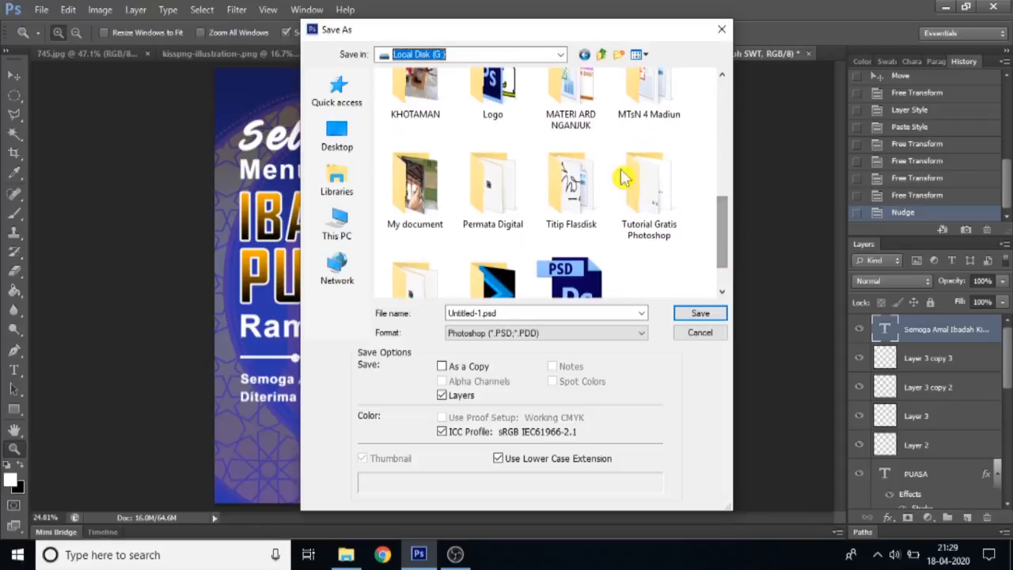
{"action": "double_click", "coordinate": [647, 194]}
{"action": "left_click", "coordinate": [488, 246]}
{"action": "double_click", "coordinate": [488, 246]}
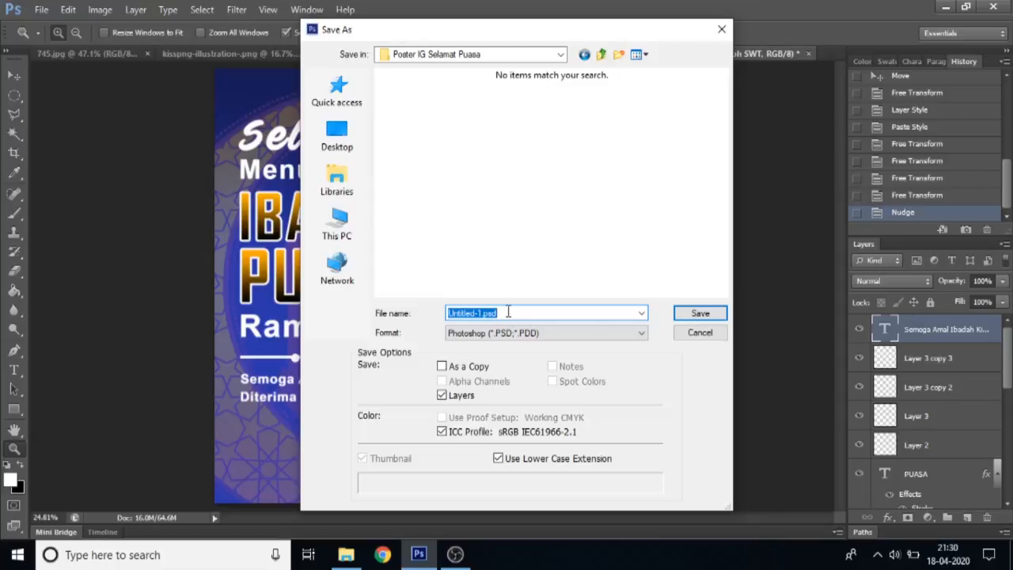
Save the layered document as Poster Selamat in Photoshop PSD format with Maximize Compatibility on
{"action": "type", "text": "Poster Selamat"}
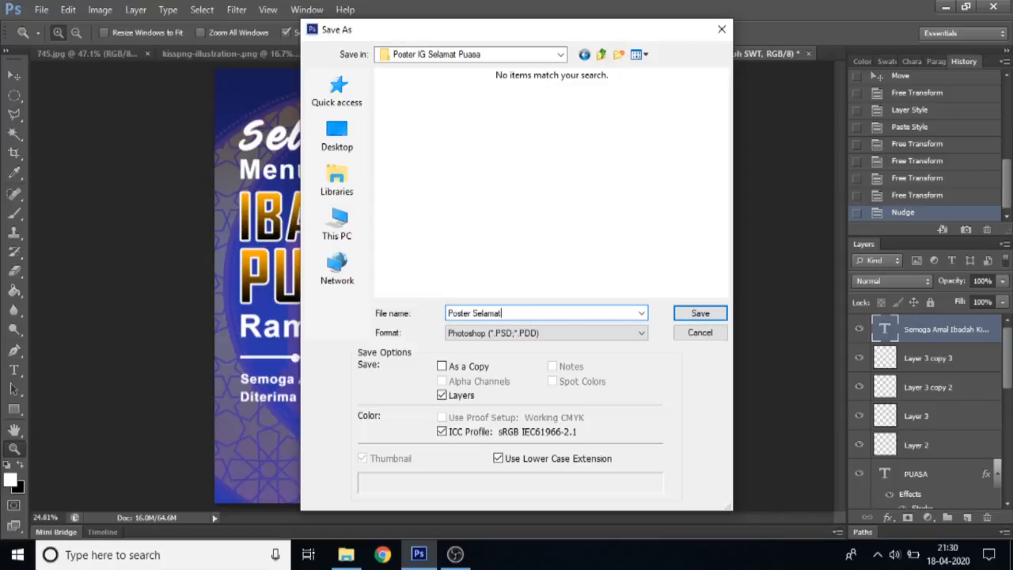
{"action": "key", "text": "Return"}
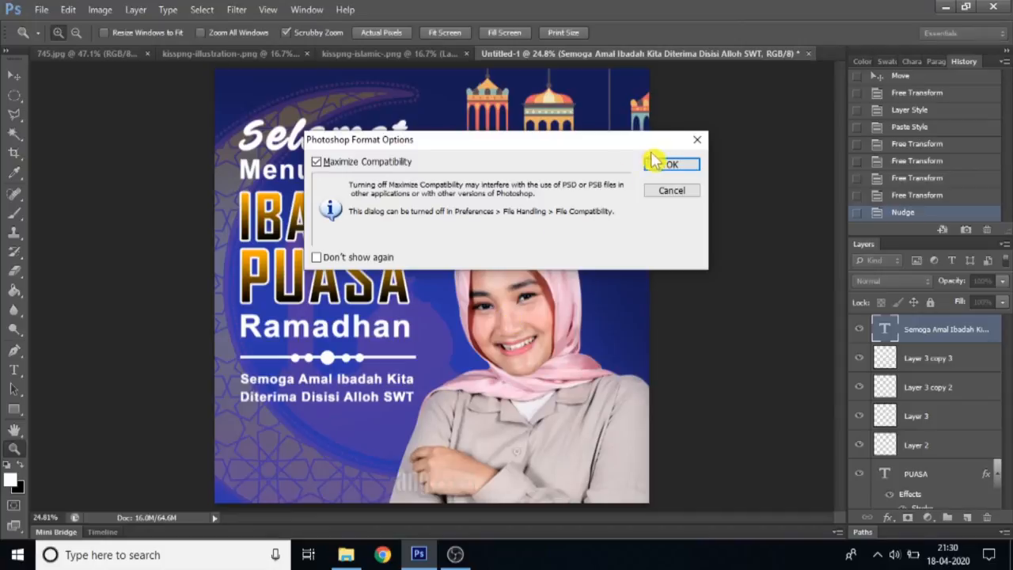
{"action": "left_click", "coordinate": [688, 164]}
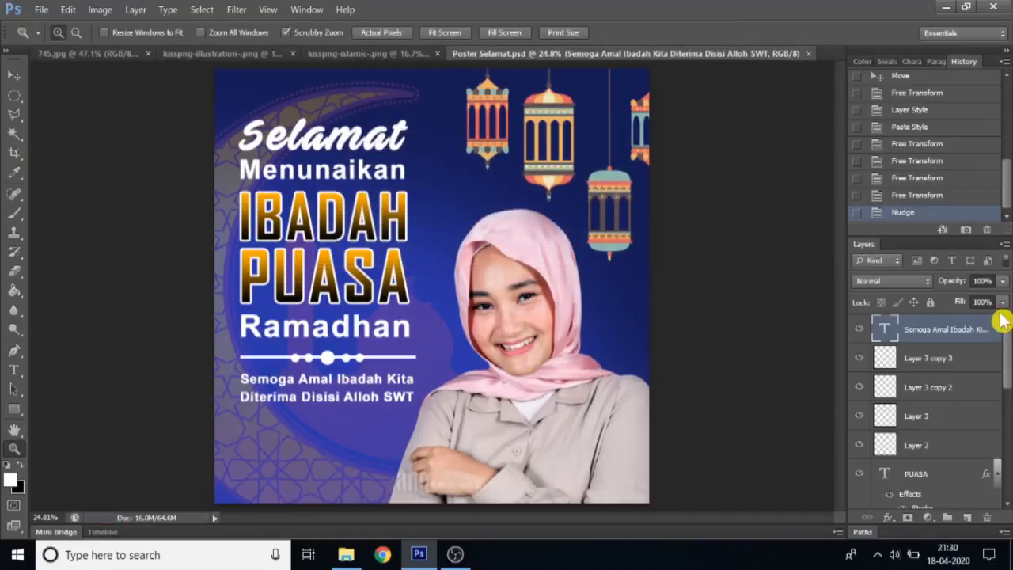
Flatten the image into a single layer and save it as the JPEG file Poster Selamat.jpg in the same folder
{"action": "left_click", "coordinate": [1003, 245]}
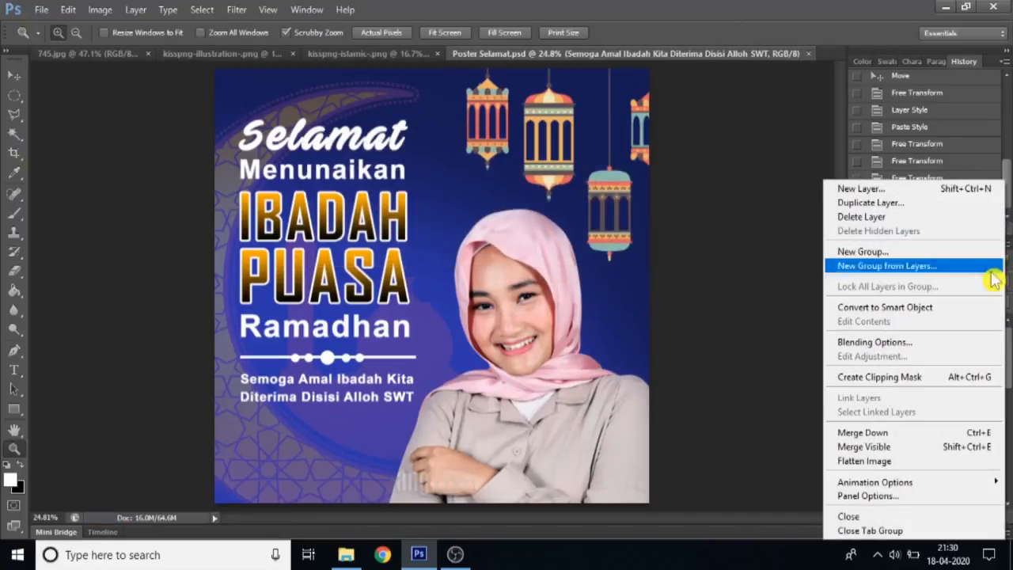
{"action": "left_click", "coordinate": [910, 463]}
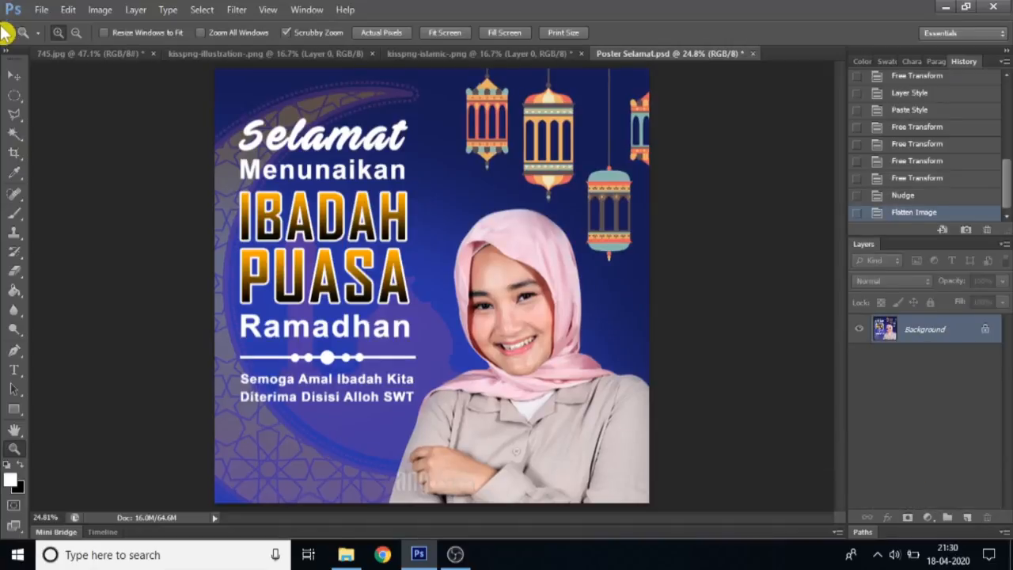
{"action": "left_click", "coordinate": [40, 10]}
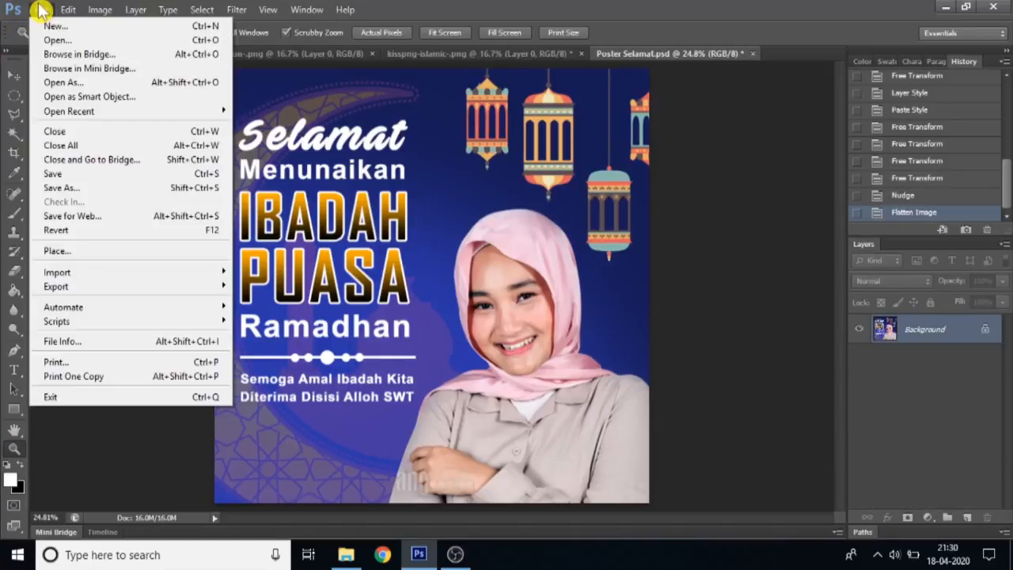
{"action": "left_click", "coordinate": [89, 188]}
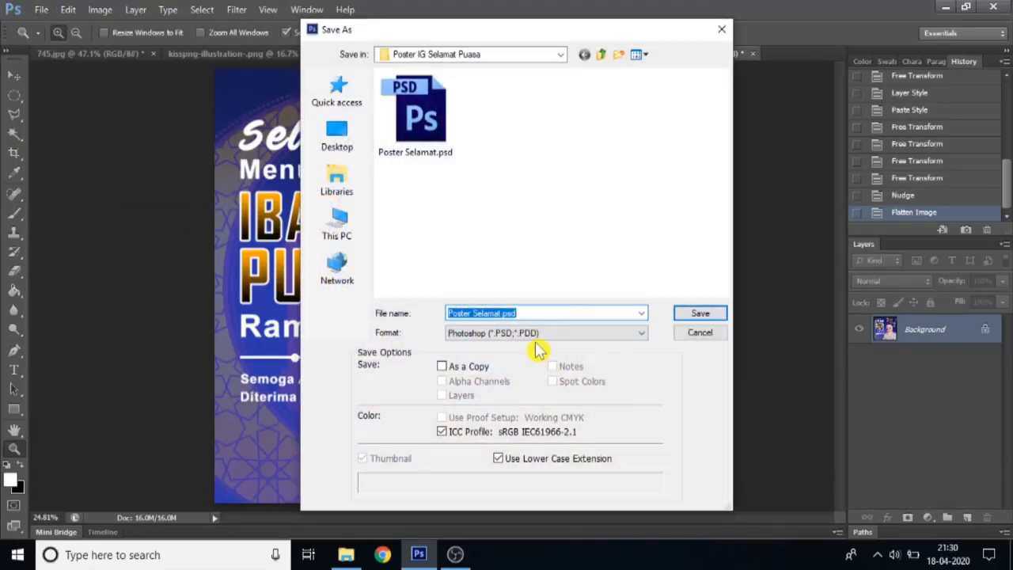
{"action": "left_click", "coordinate": [538, 333]}
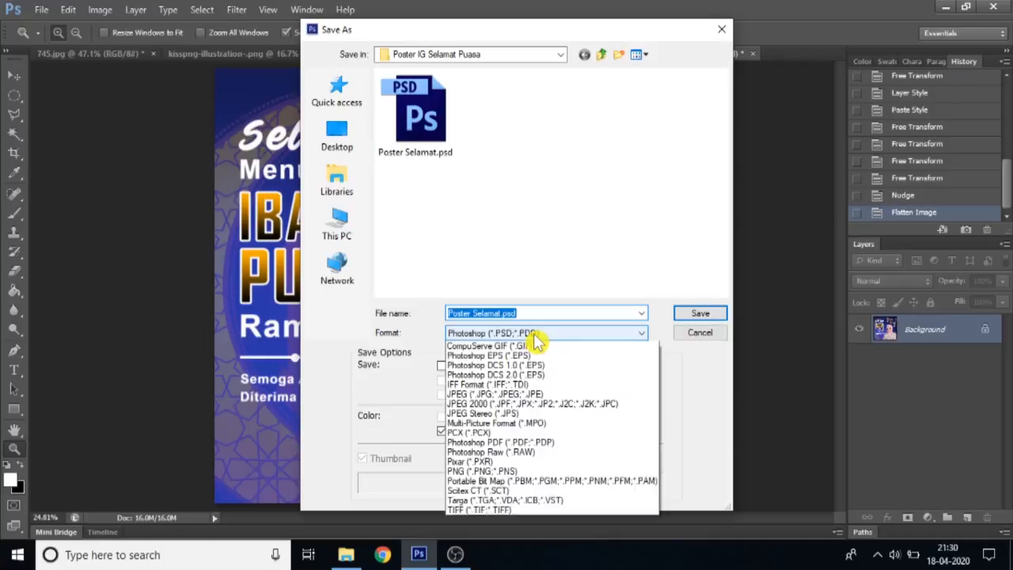
{"action": "left_click", "coordinate": [531, 425]}
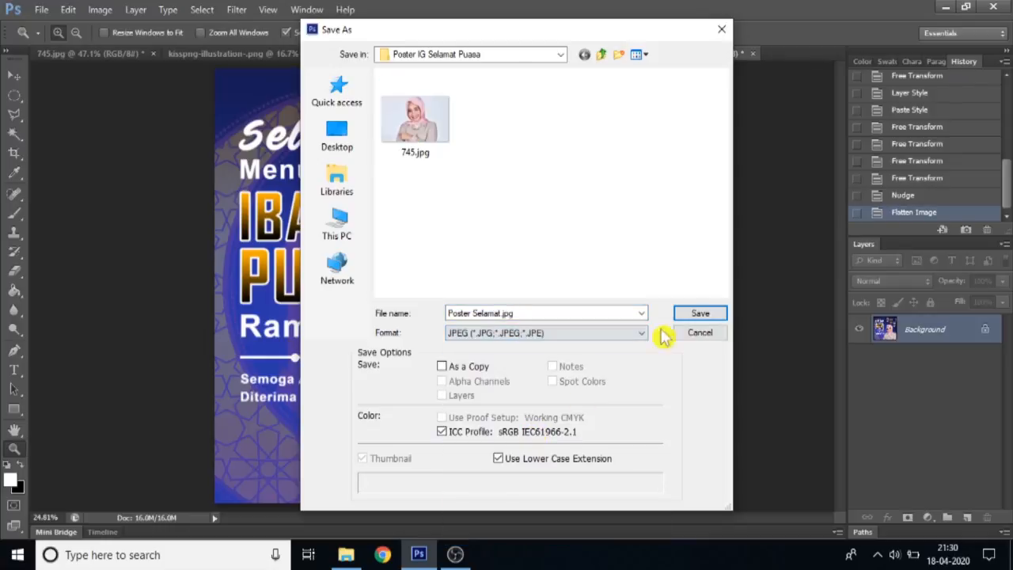
{"action": "left_click", "coordinate": [701, 314]}
{"action": "left_click", "coordinate": [586, 136]}
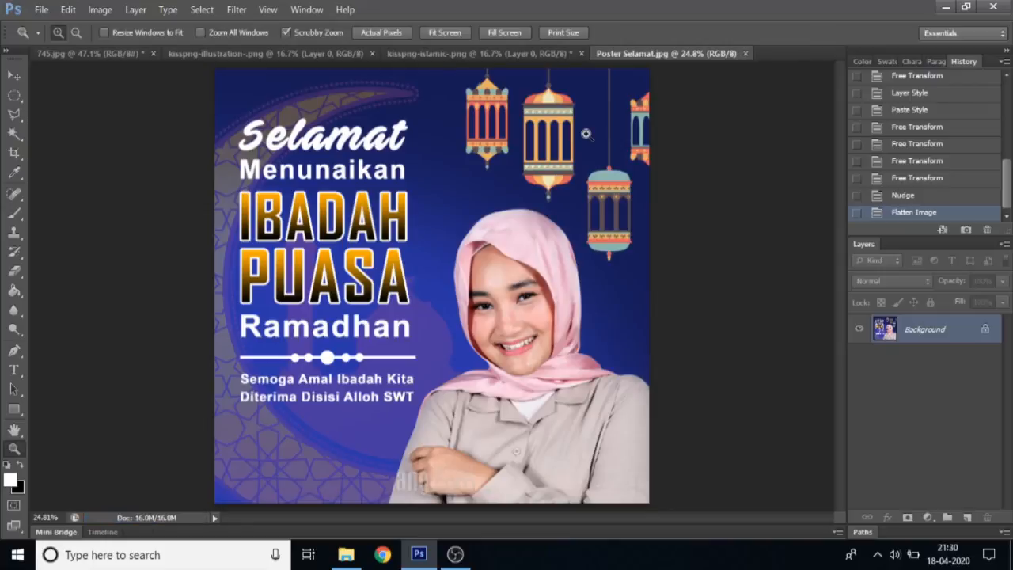